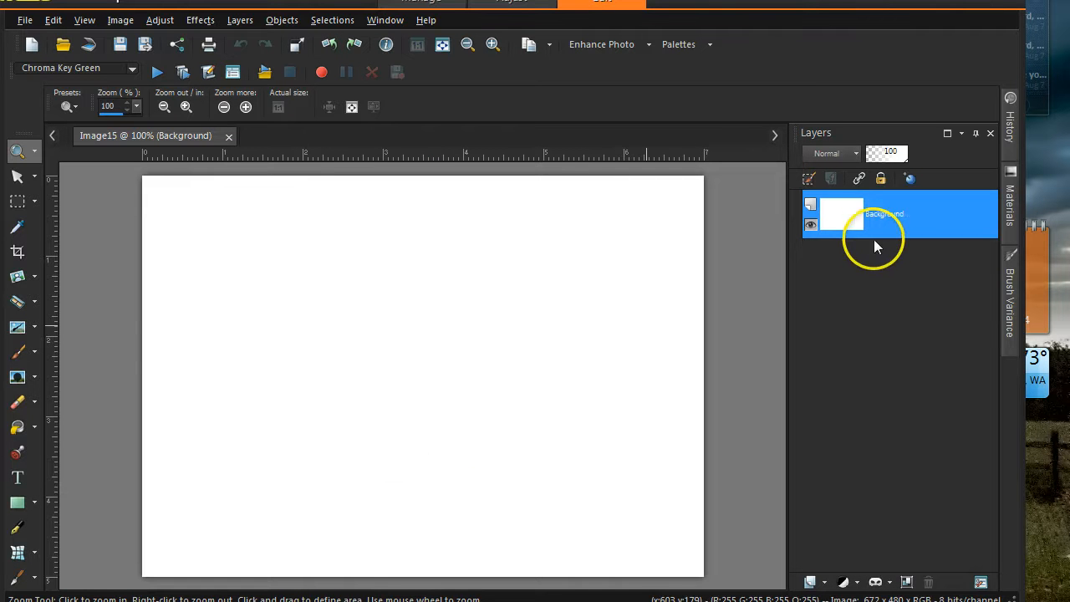
- Look through the History palette and the View menu, then close the open menus
mouse_move(895, 232)
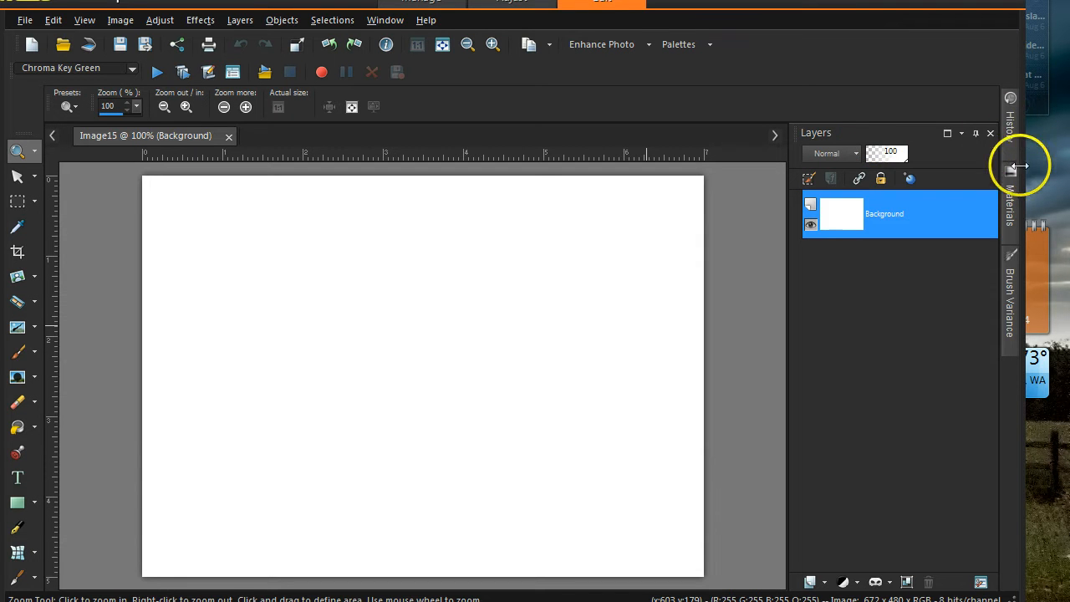
mouse_move(1014, 214)
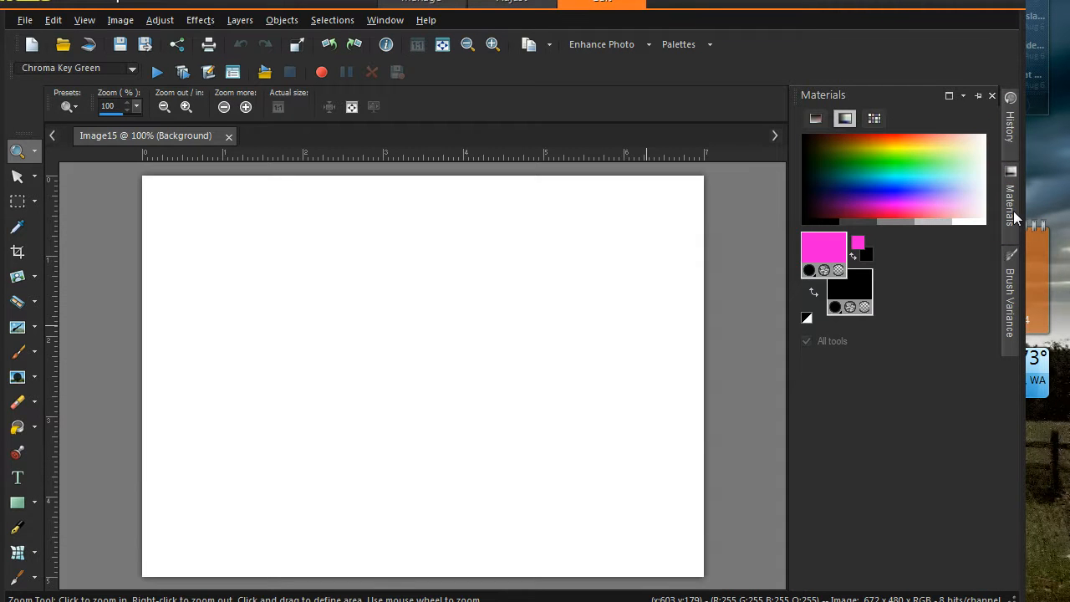
left_click(1009, 147)
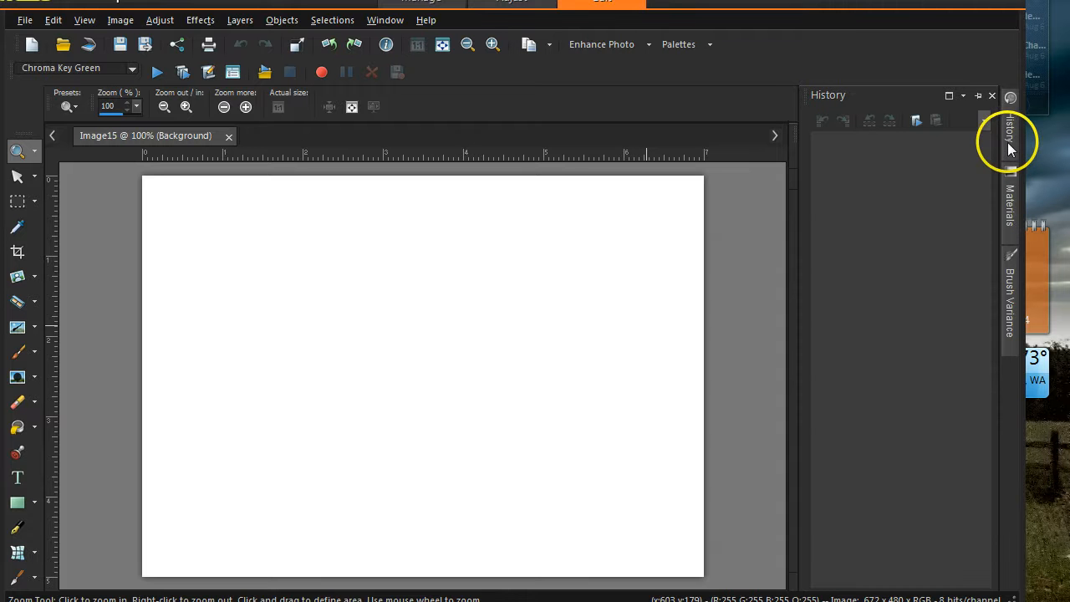
mouse_move(1008, 299)
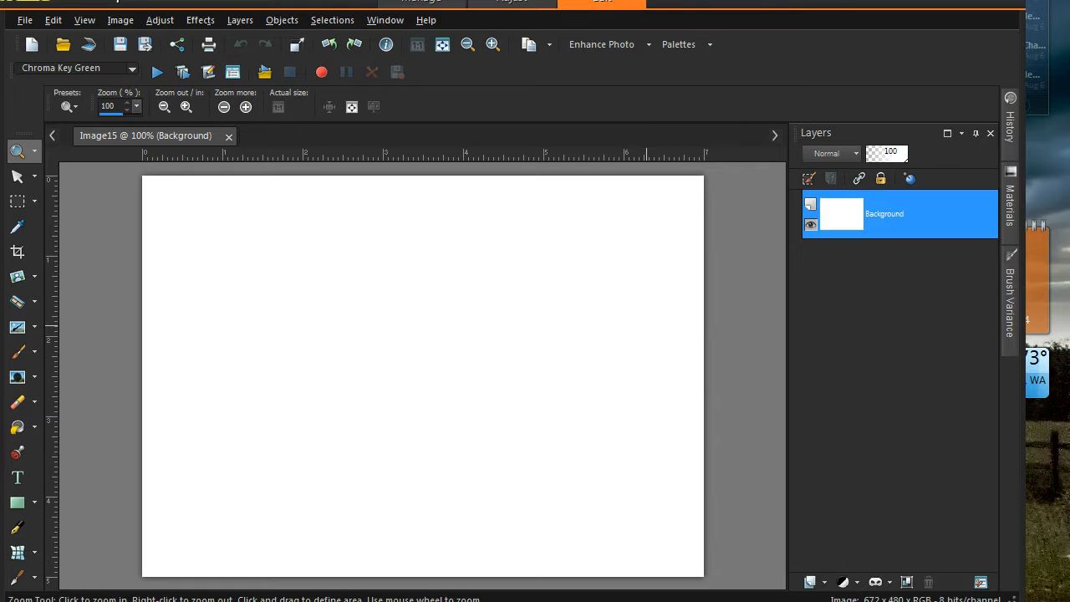
left_click(95, 21)
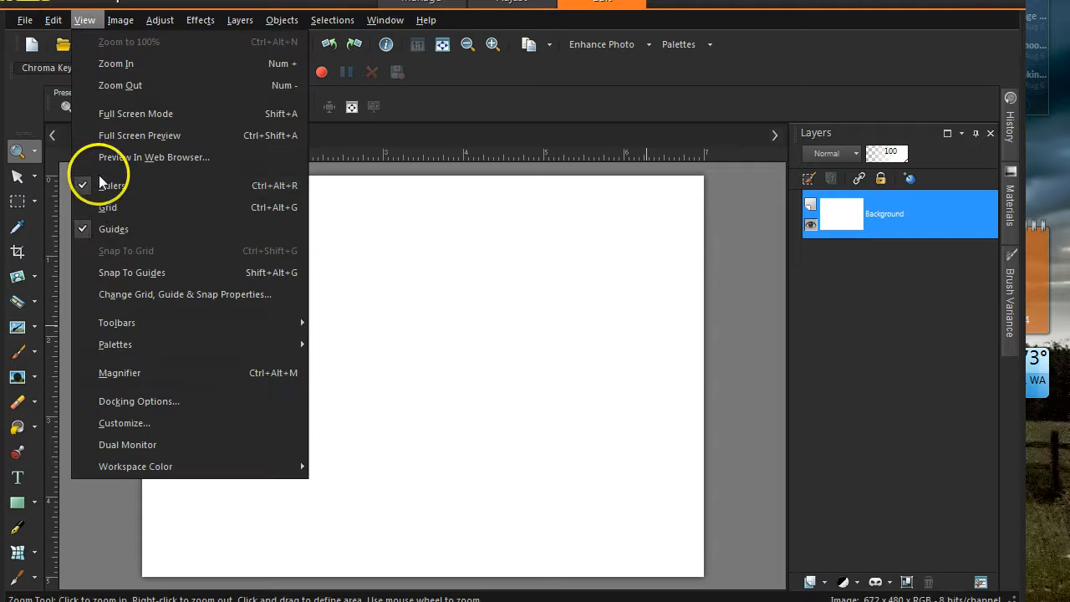
mouse_move(157, 351)
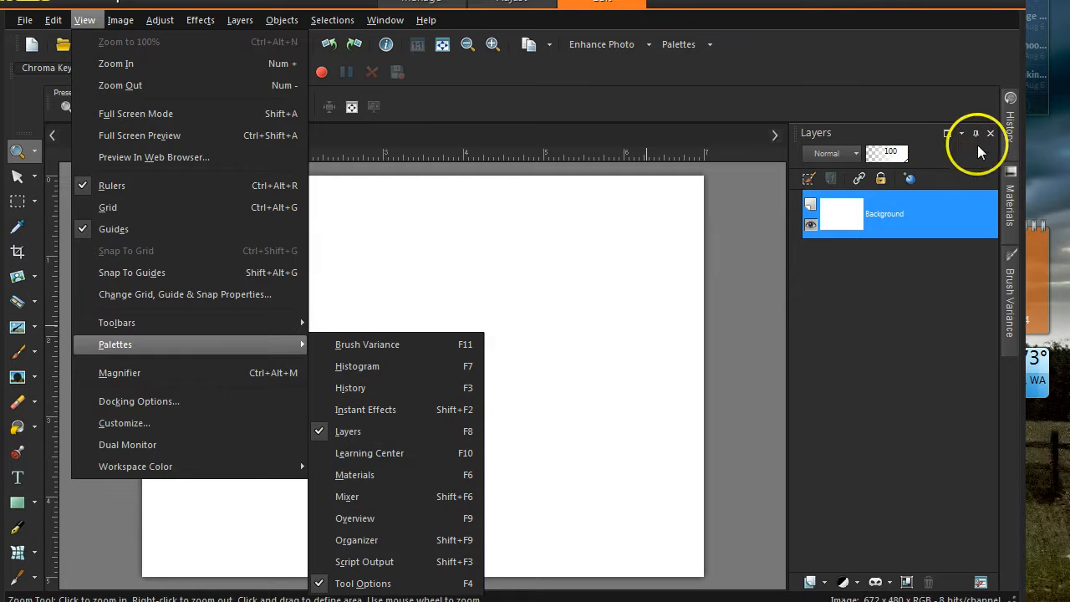
left_click(933, 138)
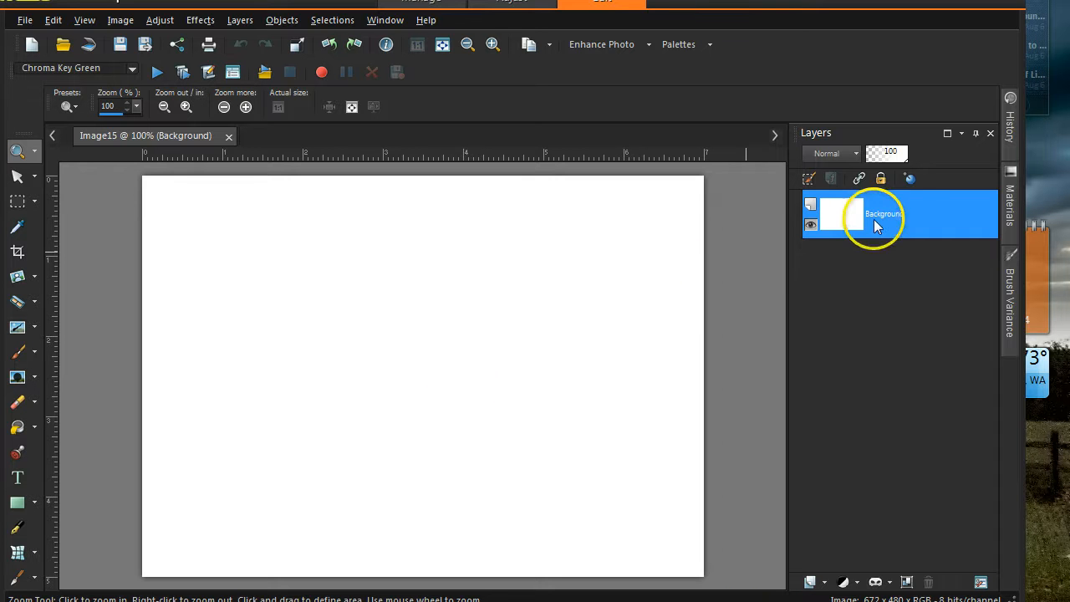
- Duplicate the Background layer, then duplicate Copy of Background to get Copy (2)
right_click(926, 219)
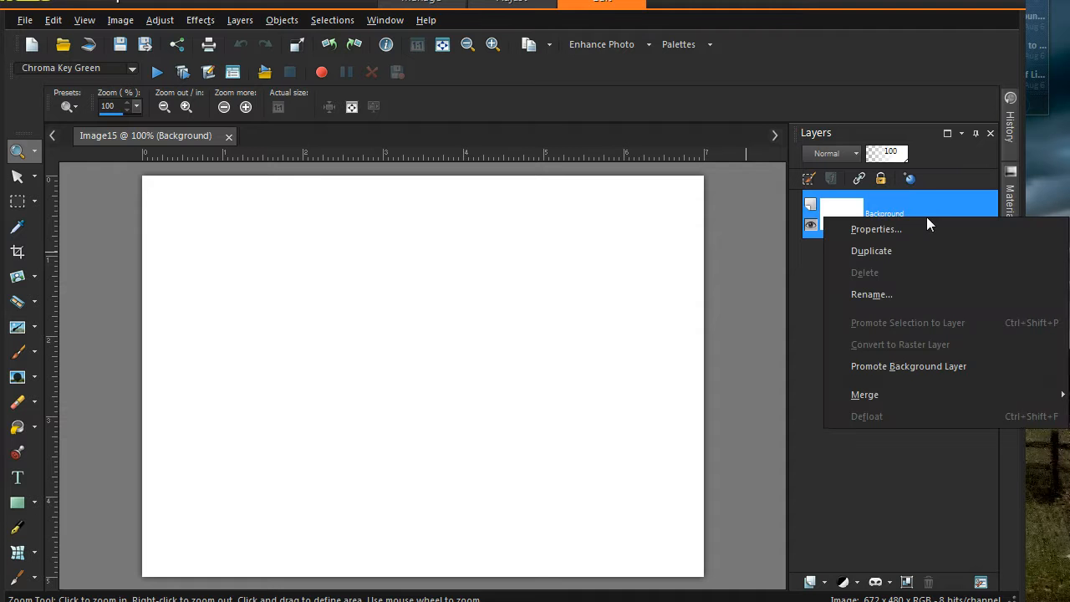
left_click(924, 242)
left_click(920, 251)
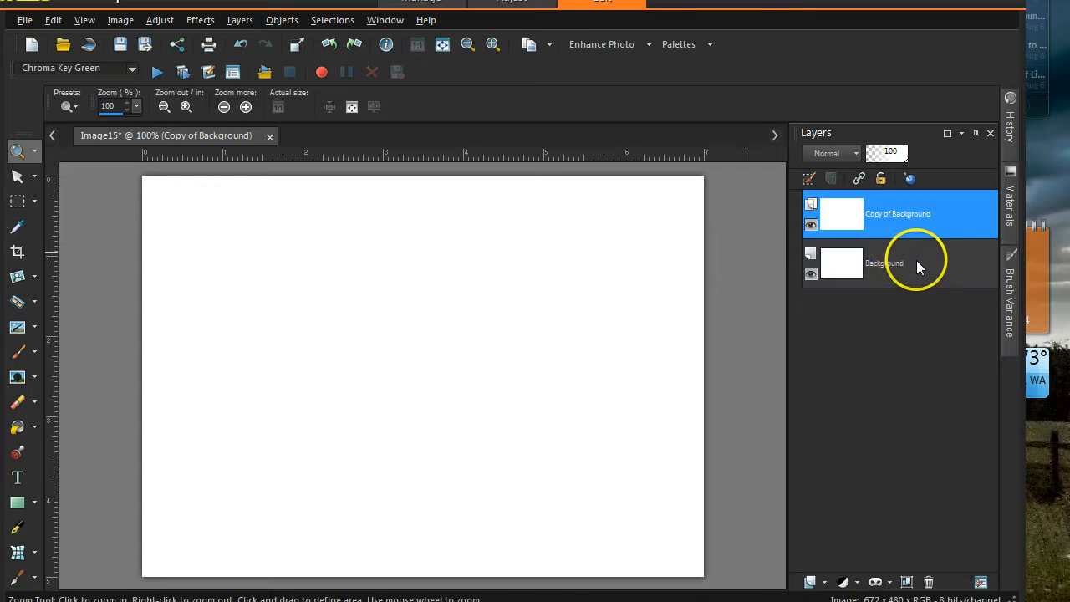
mouse_move(892, 266)
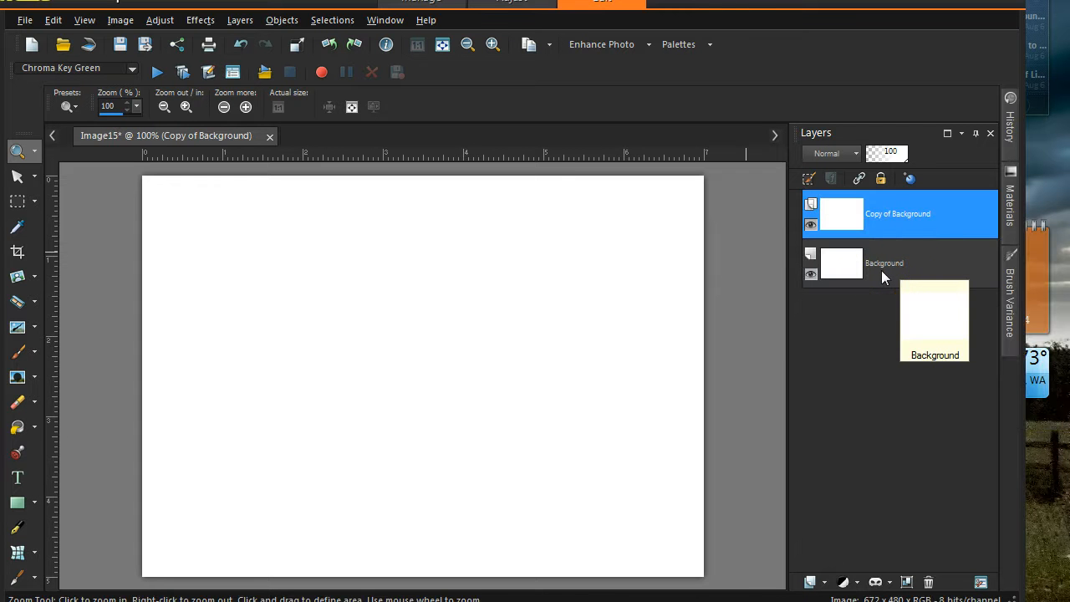
left_click(885, 216)
mouse_move(885, 215)
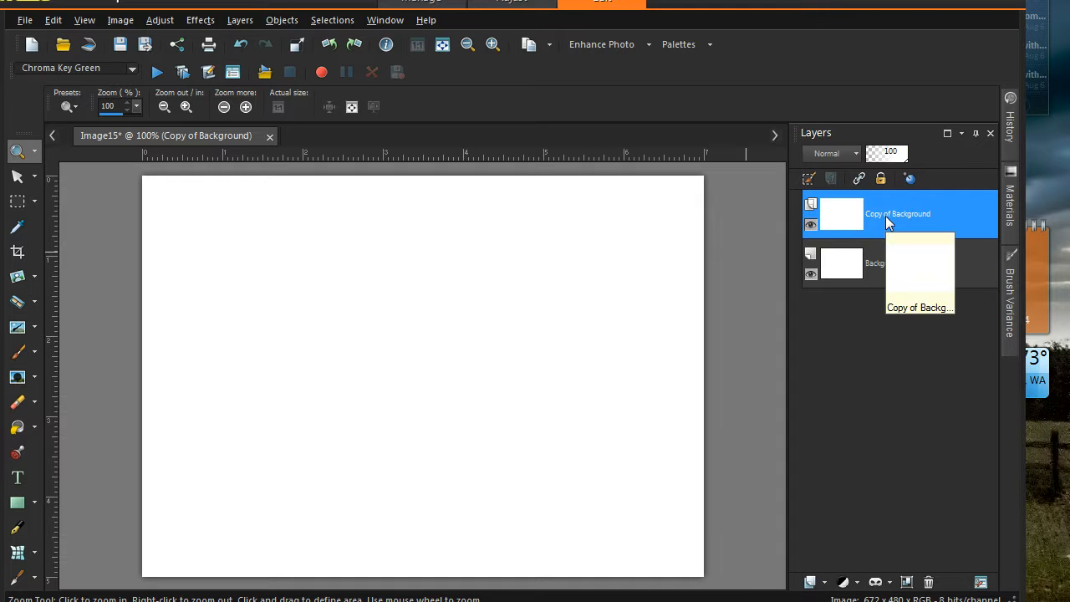
right_click(885, 215)
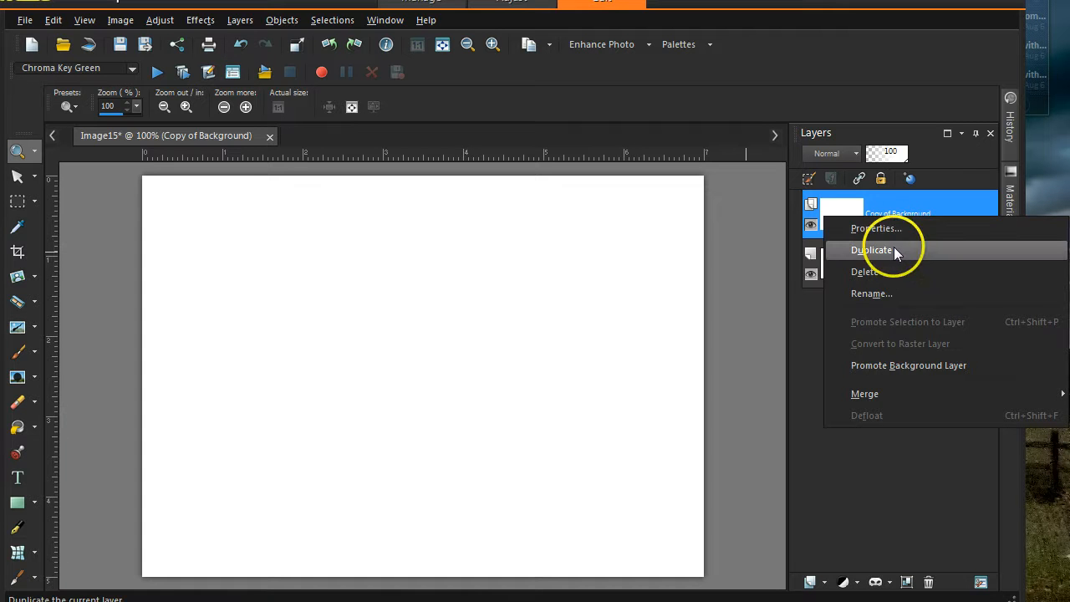
left_click(894, 250)
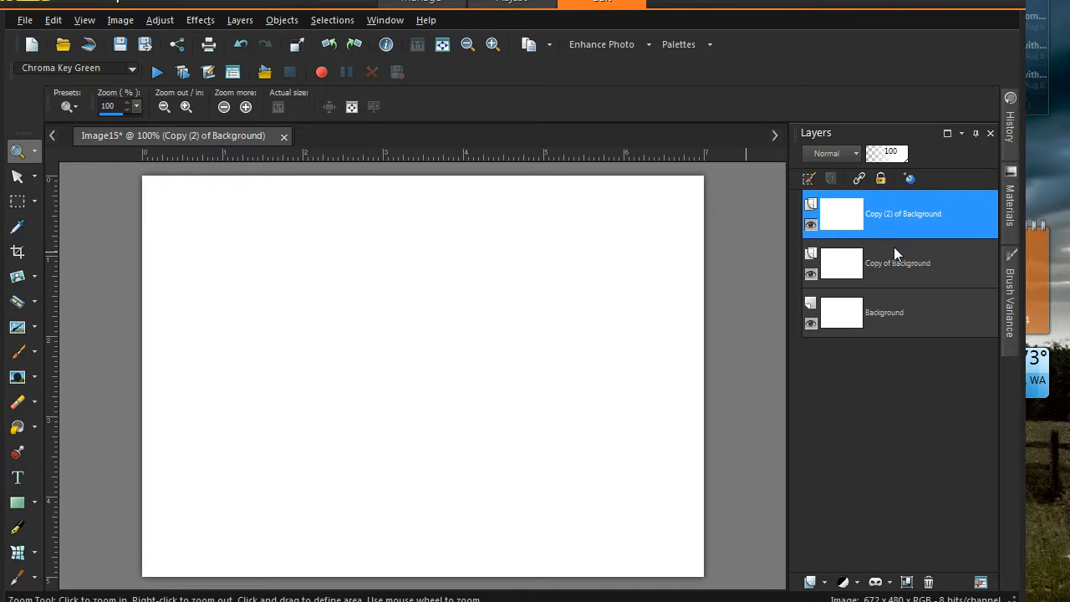
- Promote the Background layer to a locked Raster 1 layer
left_click_drag(873, 286, 919, 303)
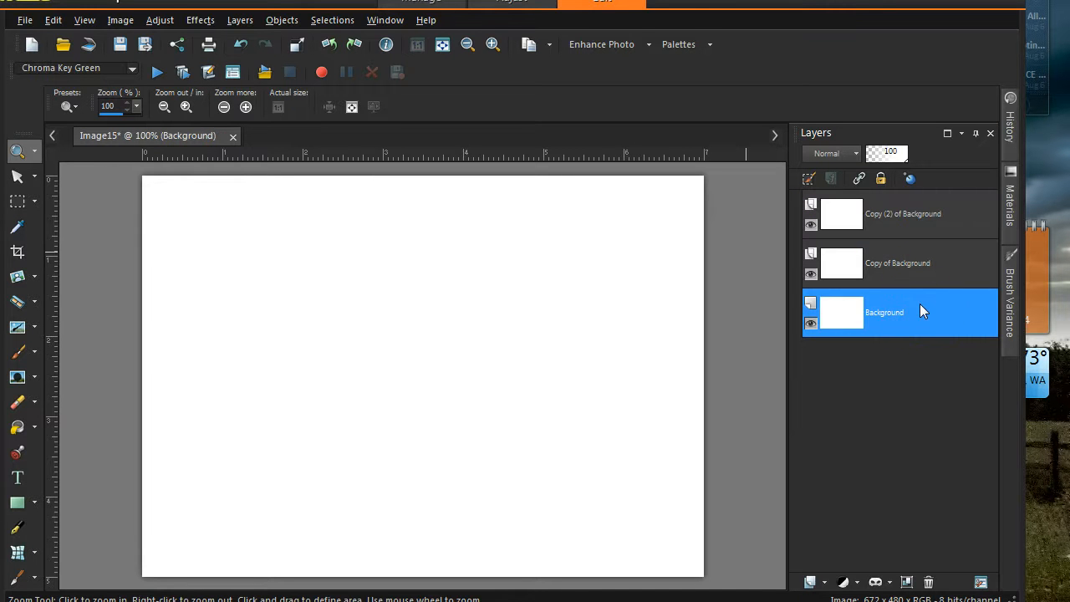
left_click(881, 182)
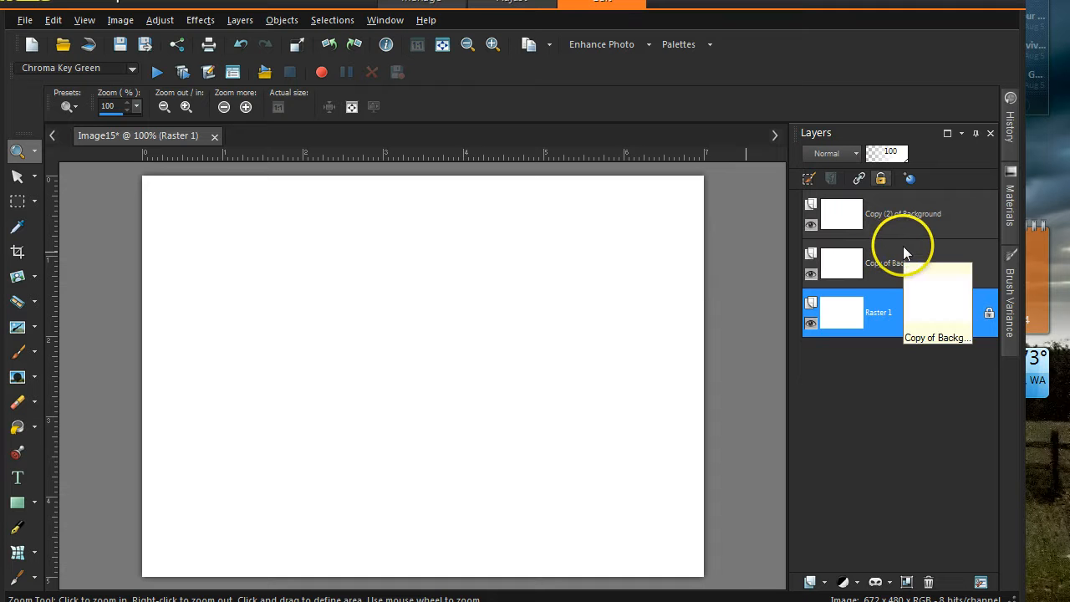
key("t")
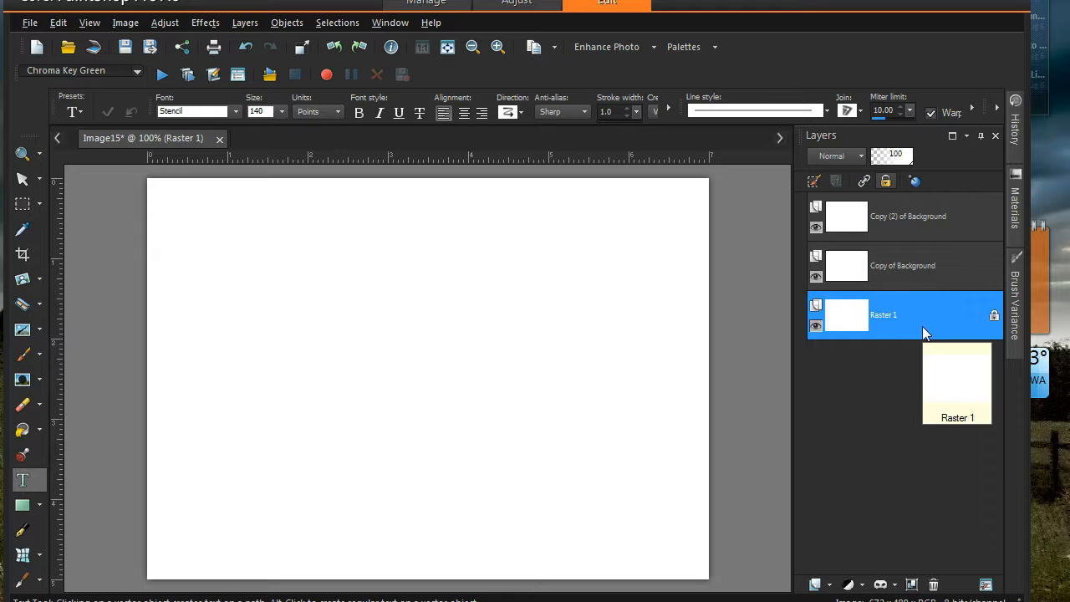
- Rename the Copy (2) of Background layer to 'For mask'
left_click(916, 228)
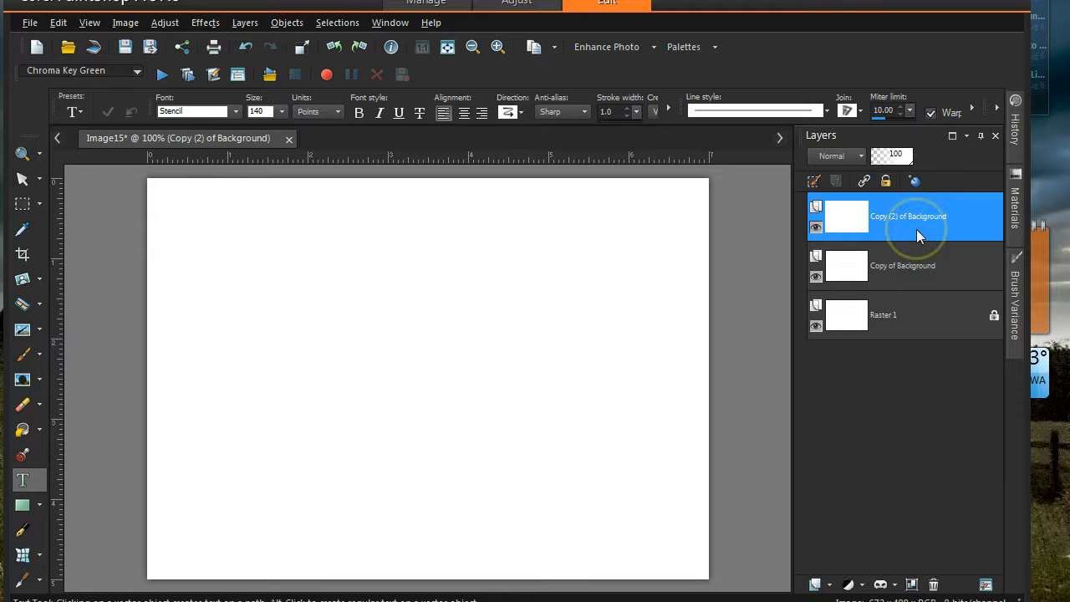
mouse_move(916, 229)
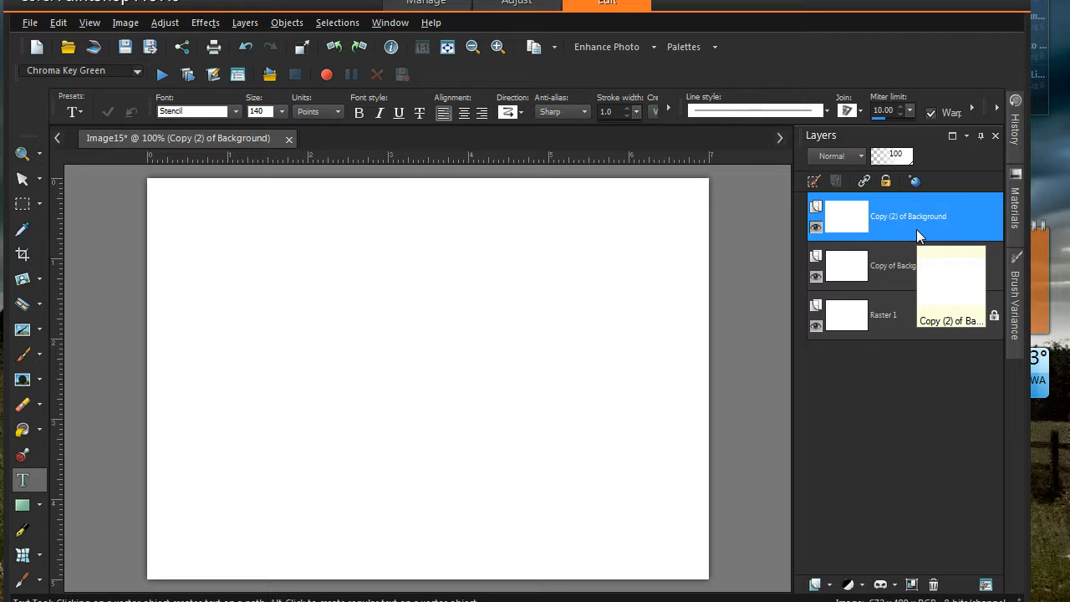
double_click(912, 219)
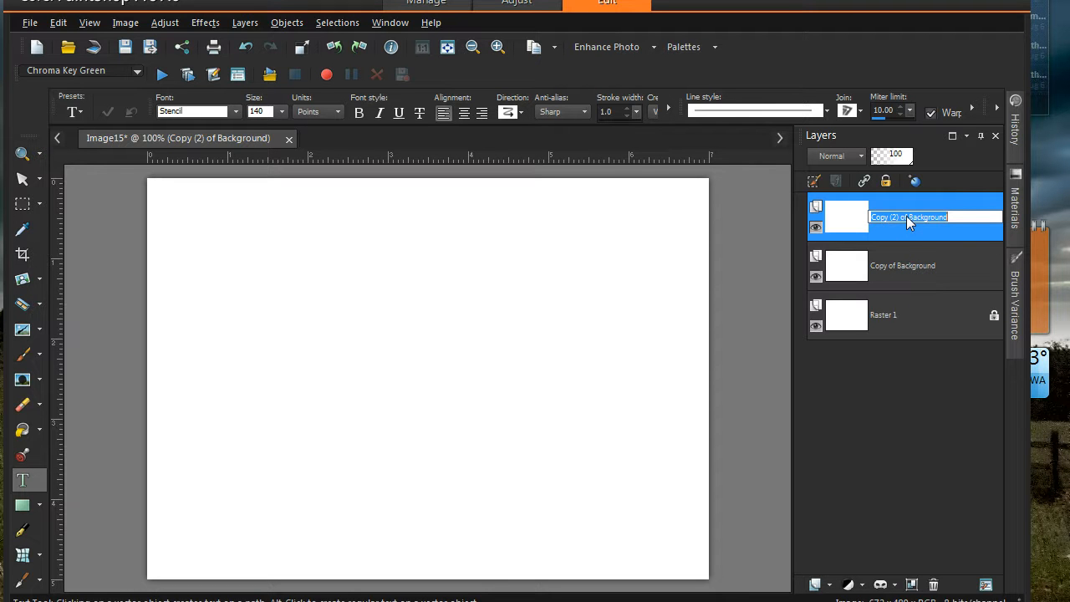
type("For")
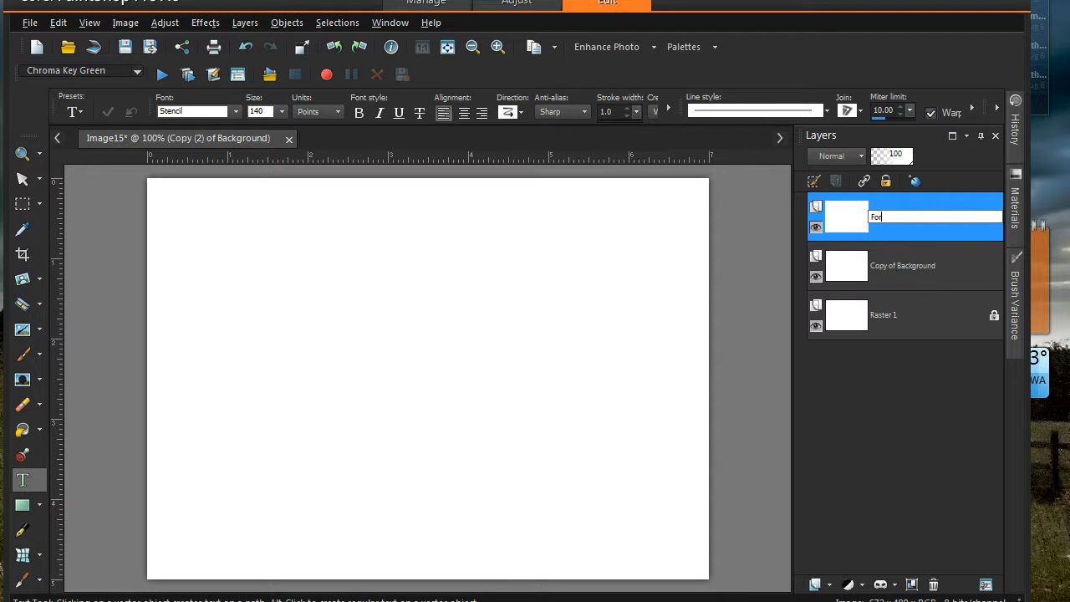
type(" mask")
left_click(953, 235)
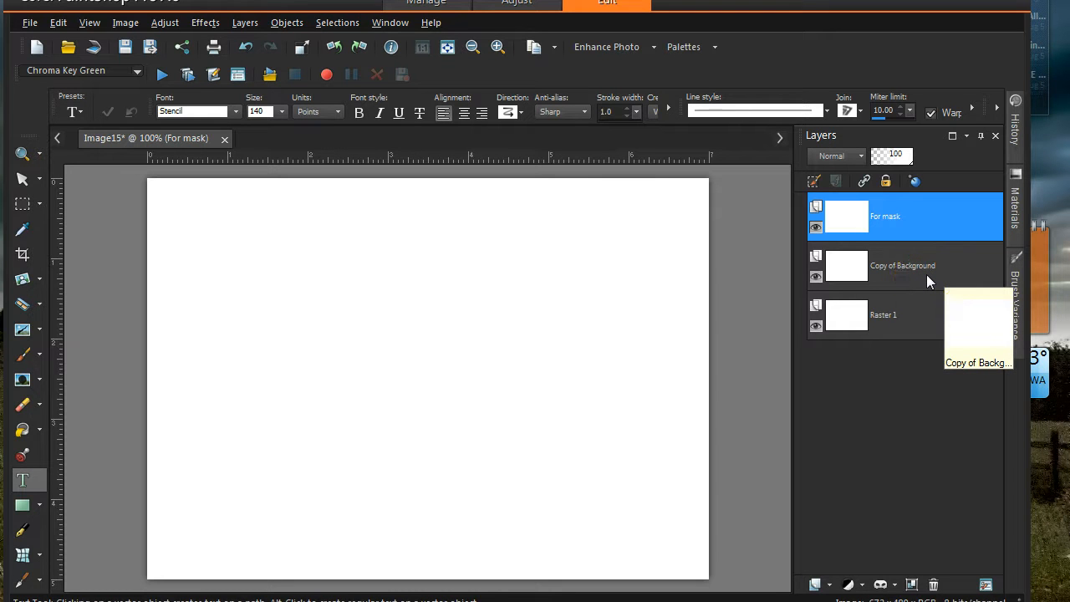
- Select the For mask layer and switch to the Move tool
left_click(927, 234)
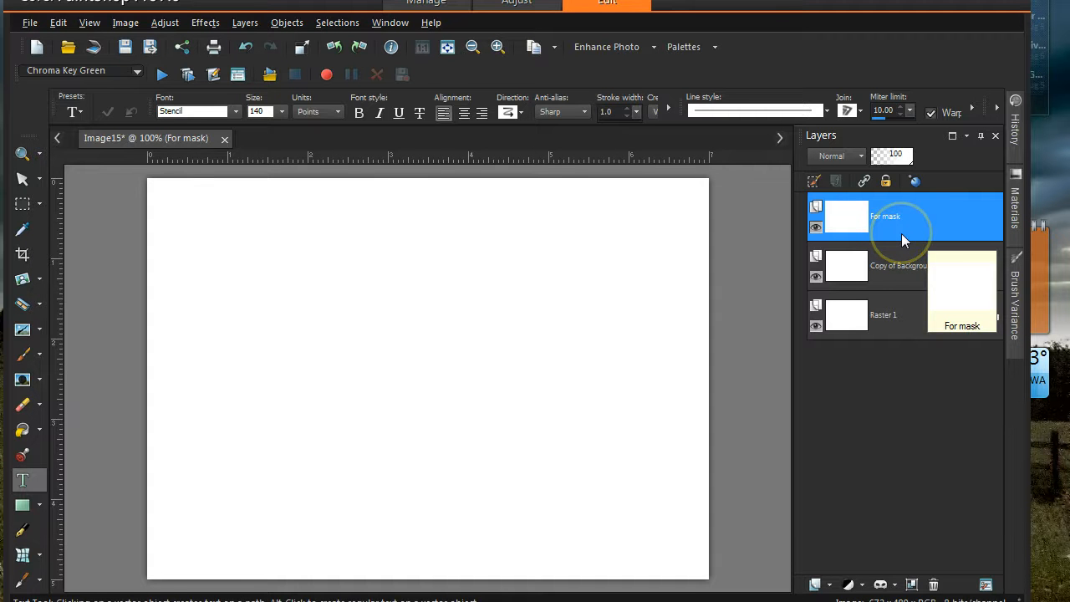
key("k")
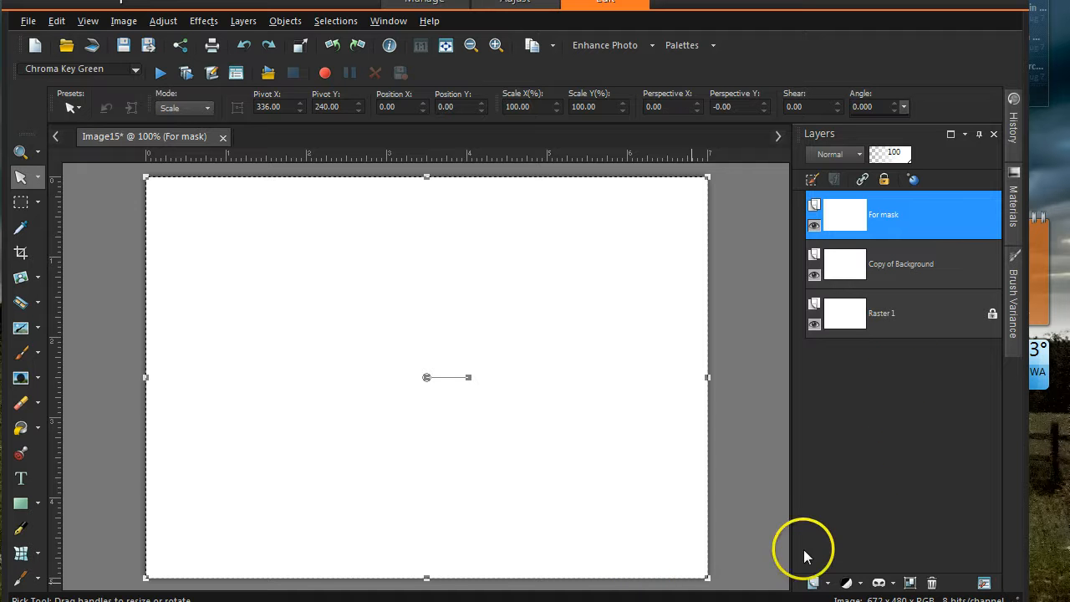
left_click(811, 581)
- Add a new Raster 2 layer on top and flood-fill the whole canvas solid blue
left_click(817, 457)
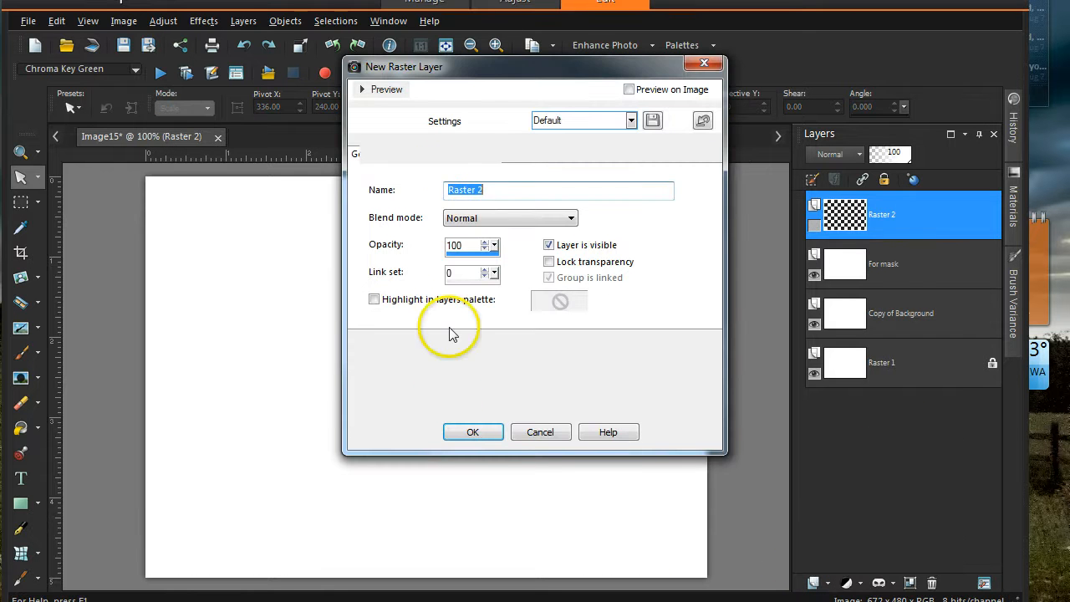
left_click(447, 432)
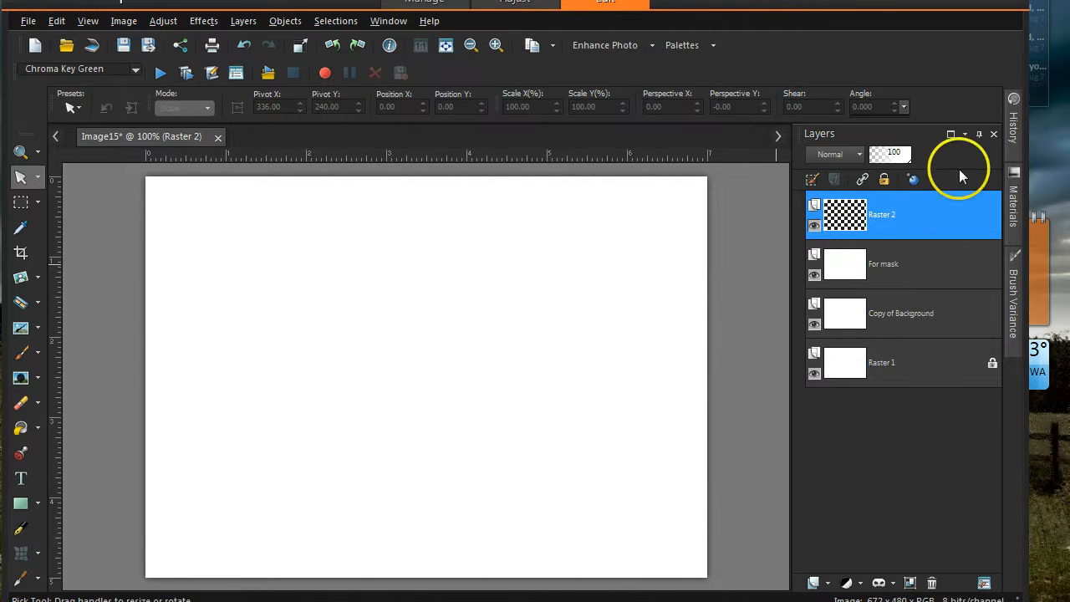
left_click(1013, 190)
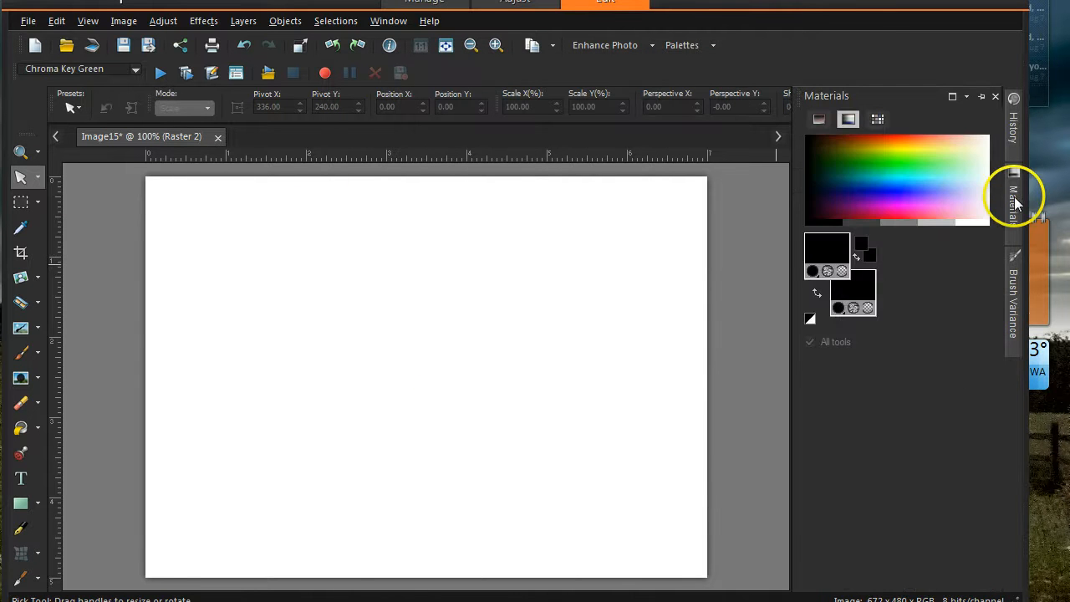
left_click(901, 175)
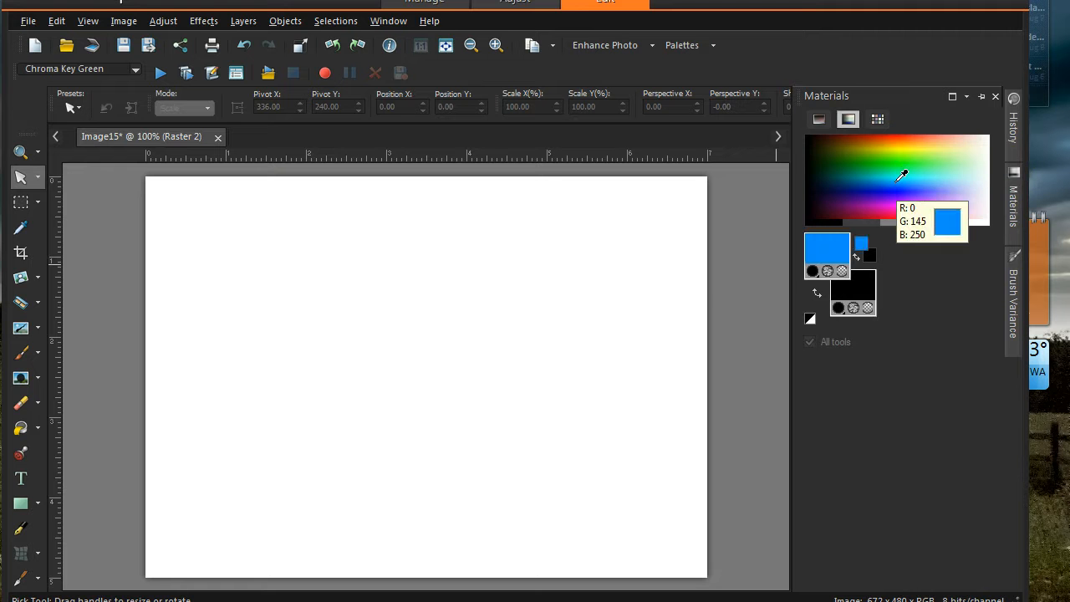
left_click(21, 428)
left_click(259, 397)
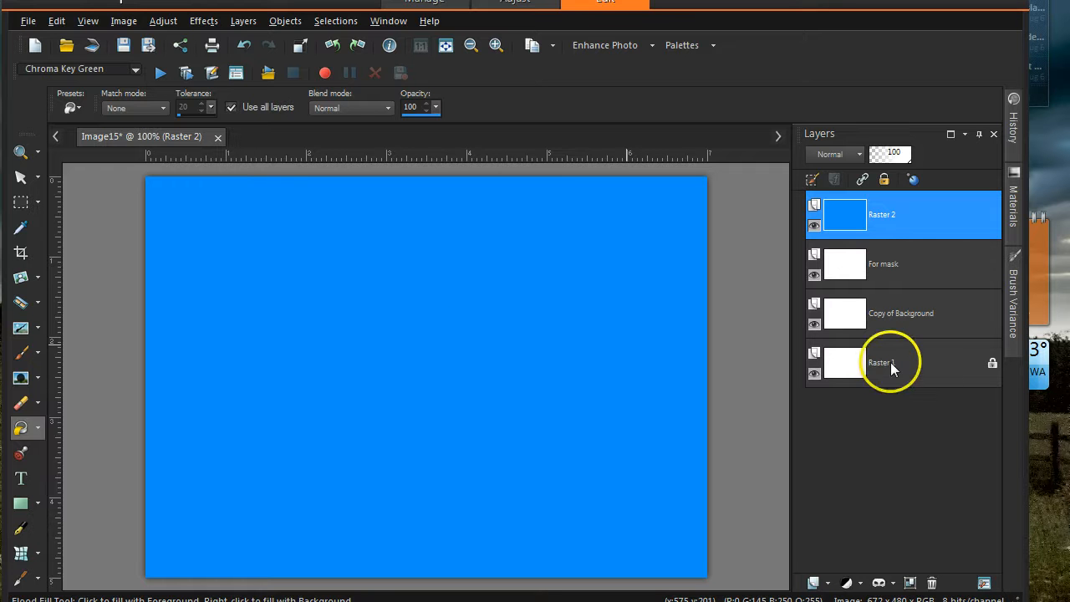
mouse_move(891, 365)
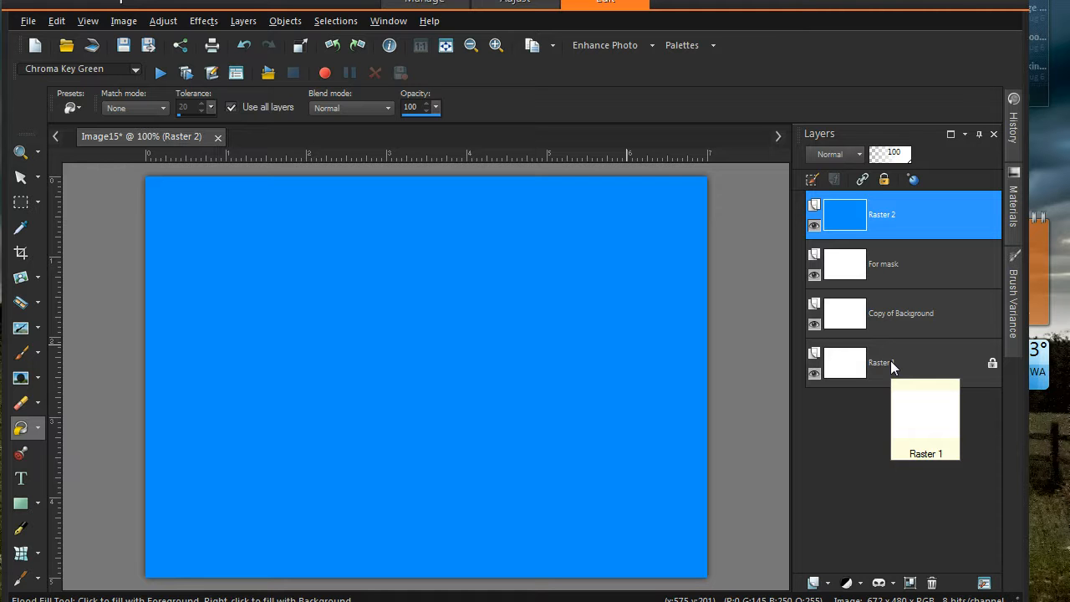
mouse_move(877, 278)
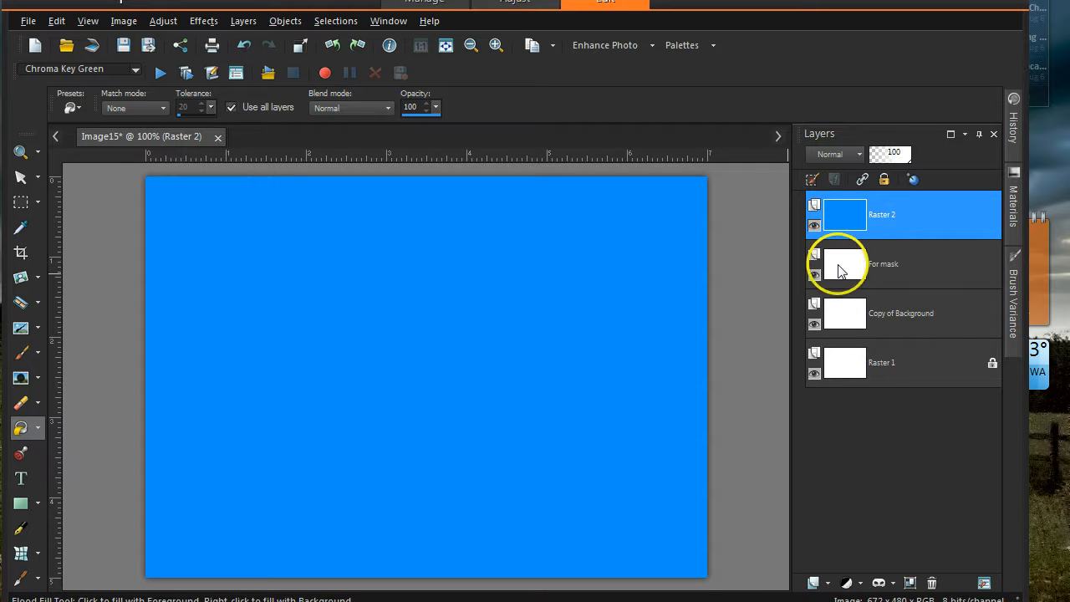
mouse_move(840, 270)
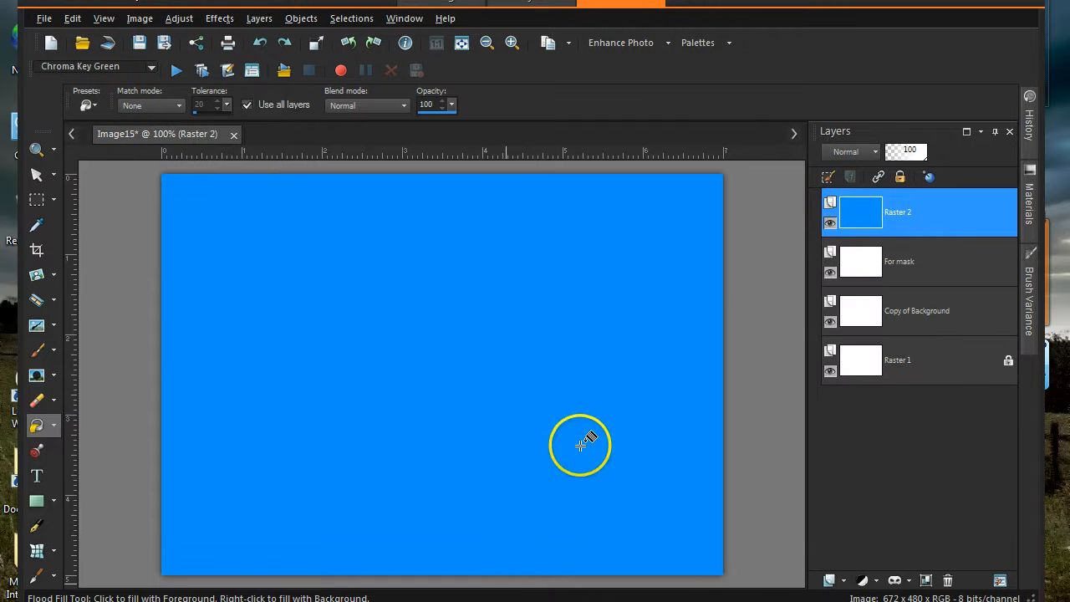
- Hide the blue Raster 2 layer and make For mask the active layer
mouse_move(893, 239)
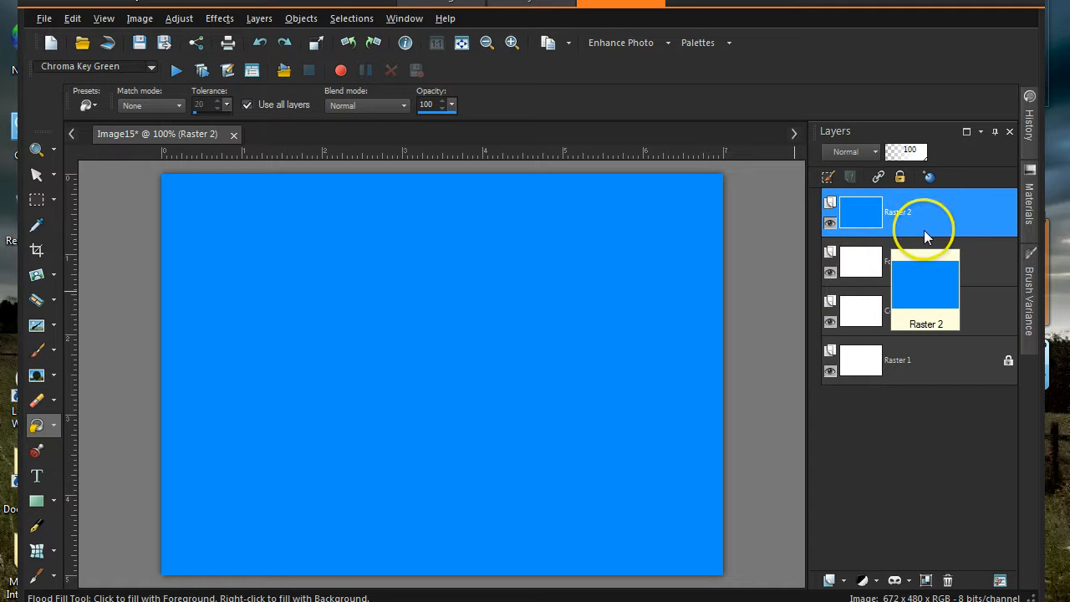
left_click(947, 225)
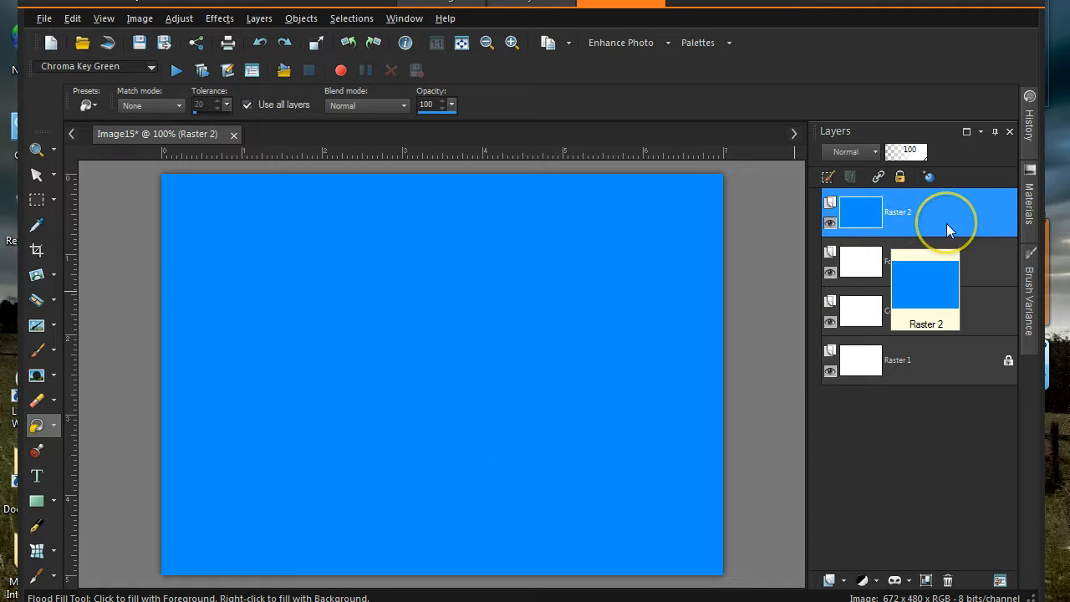
left_click(830, 223)
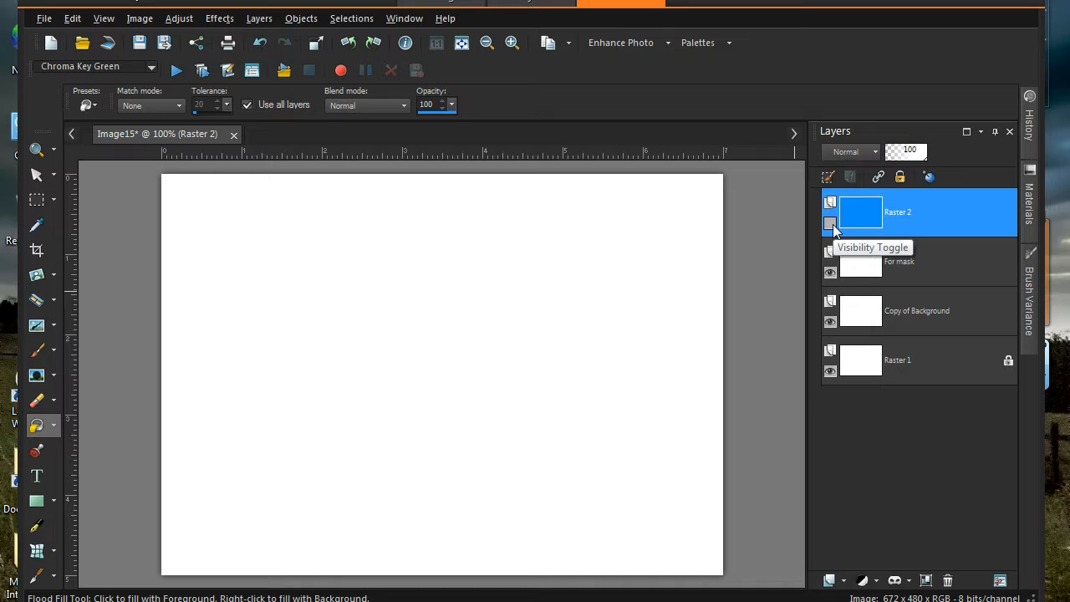
left_click(830, 223)
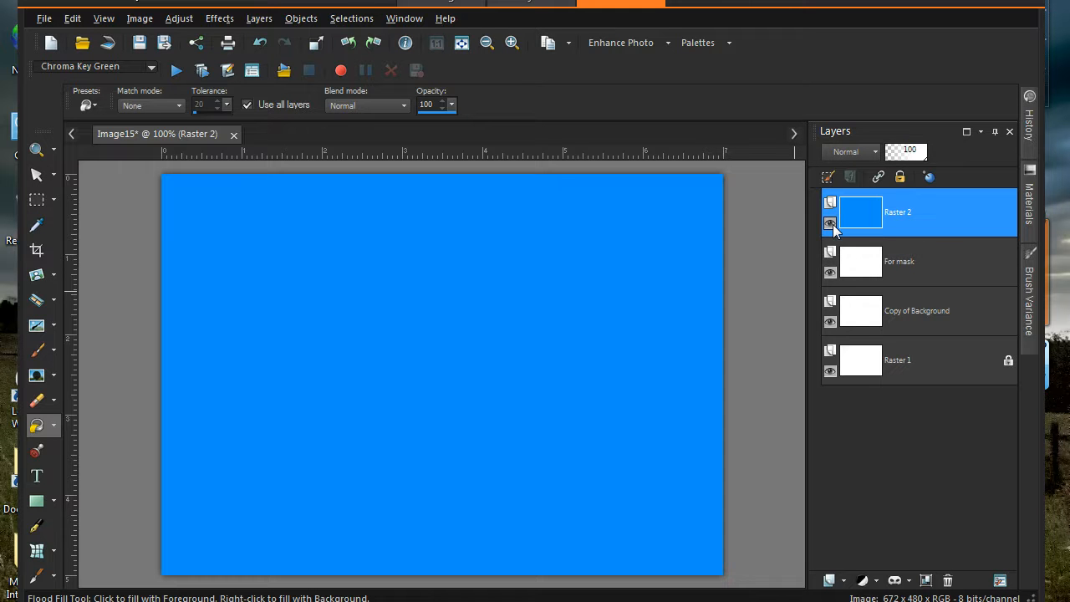
left_click(830, 224)
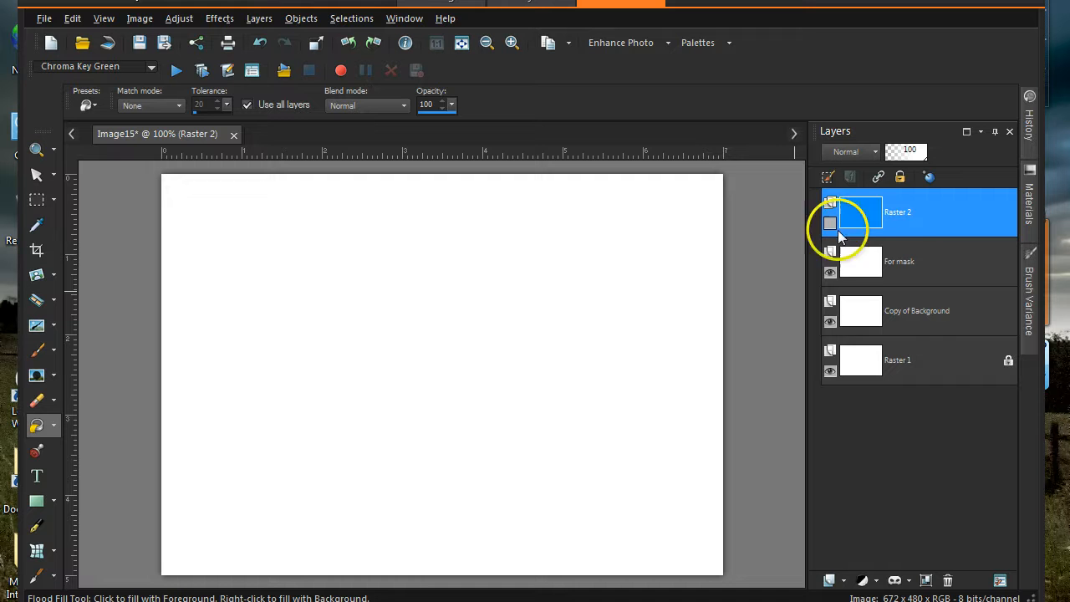
mouse_move(910, 249)
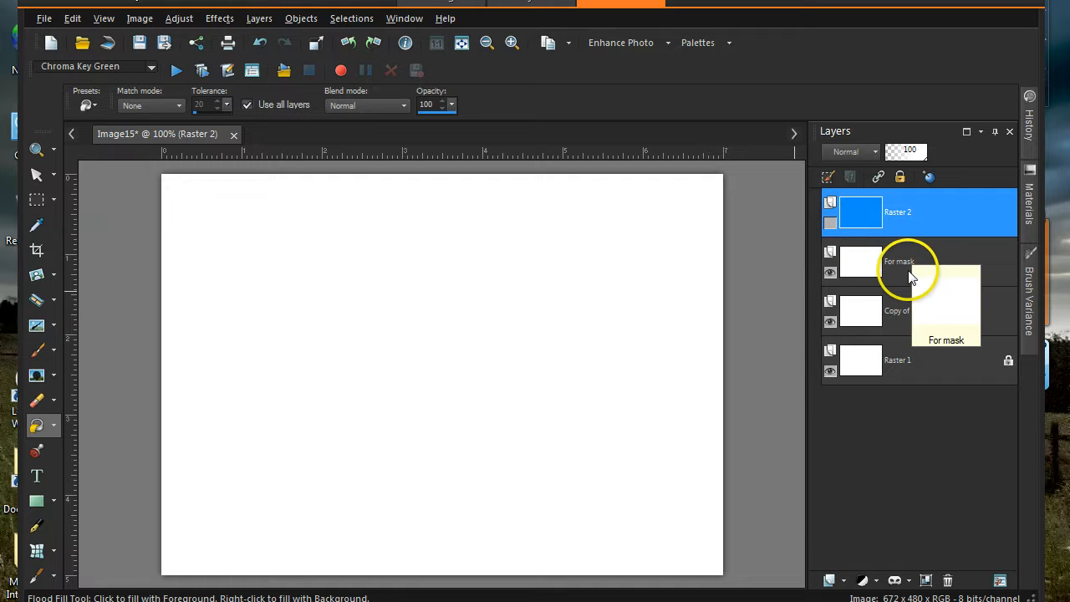
left_click(896, 274)
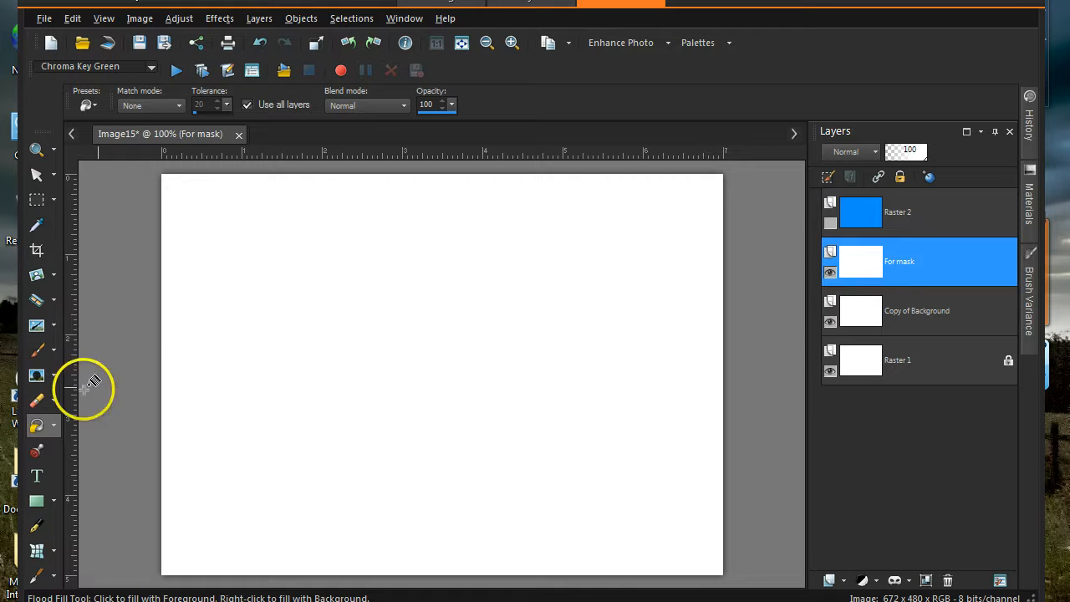
- Type 'MASK' on the canvas in black 140-point Stencil text
left_click(36, 474)
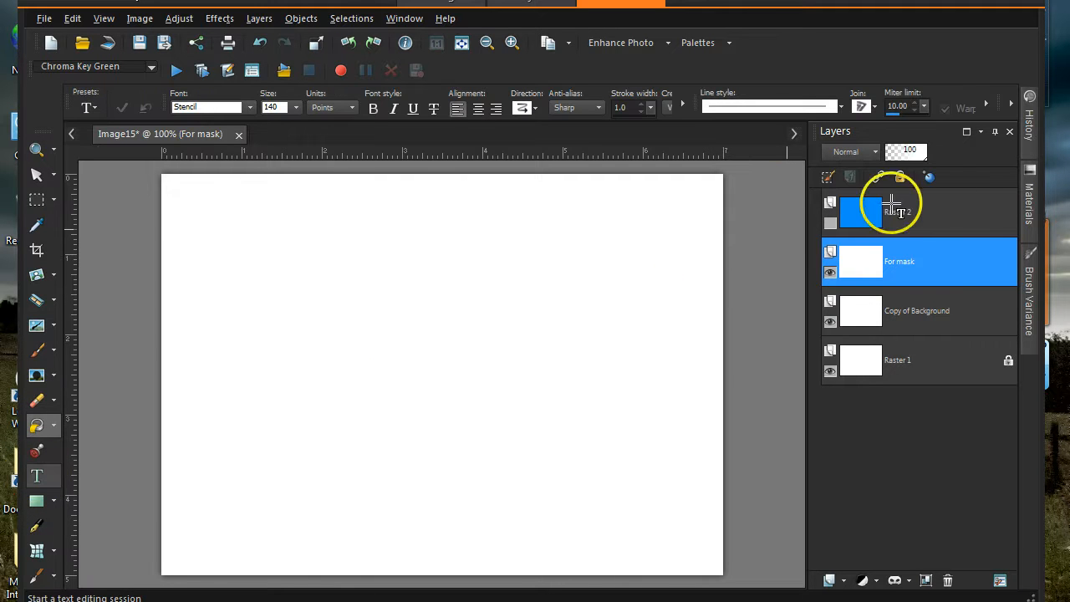
mouse_move(1028, 211)
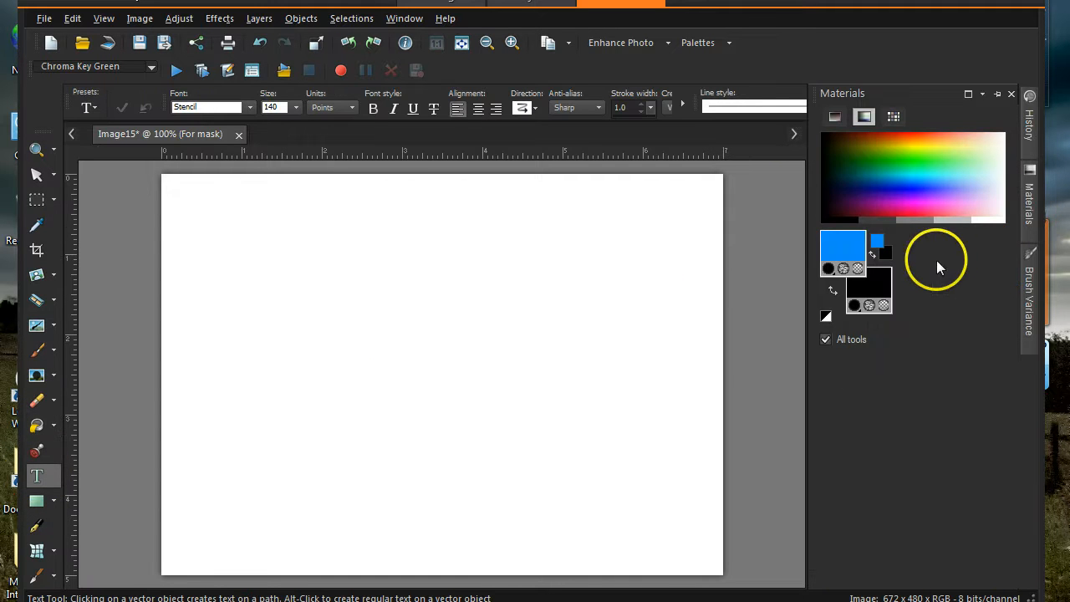
left_click(857, 217)
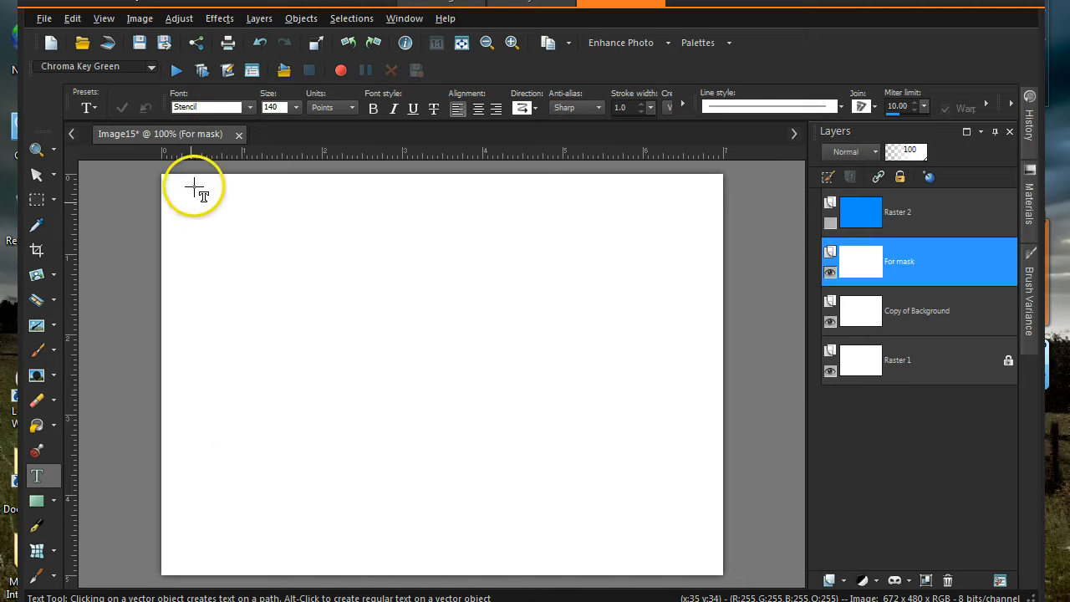
left_click(237, 403)
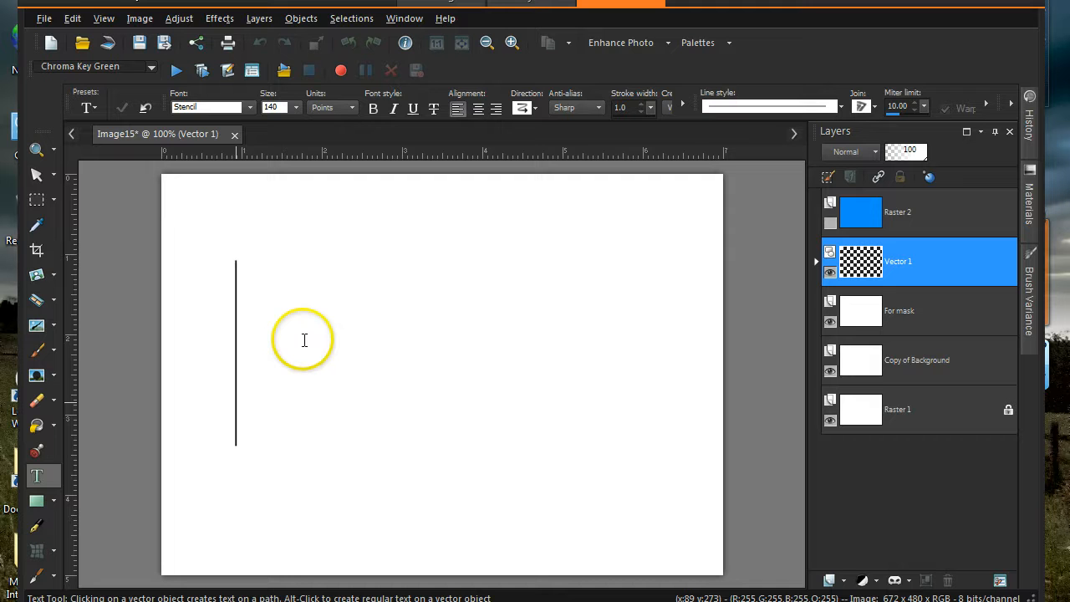
type("MASK")
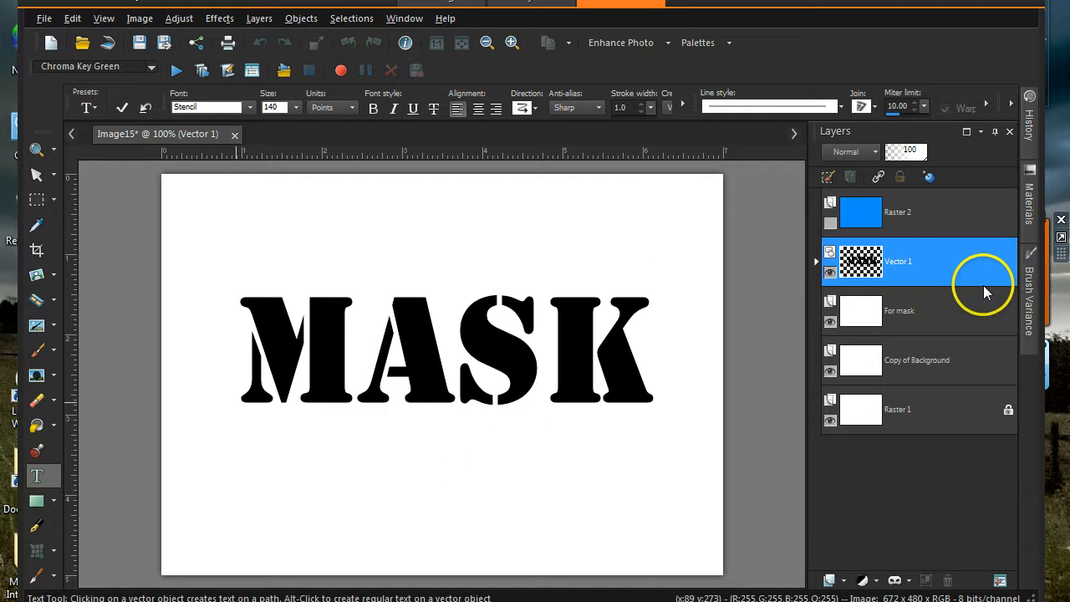
- Merge the Vector 1 text layer down into the For mask layer
mouse_move(983, 285)
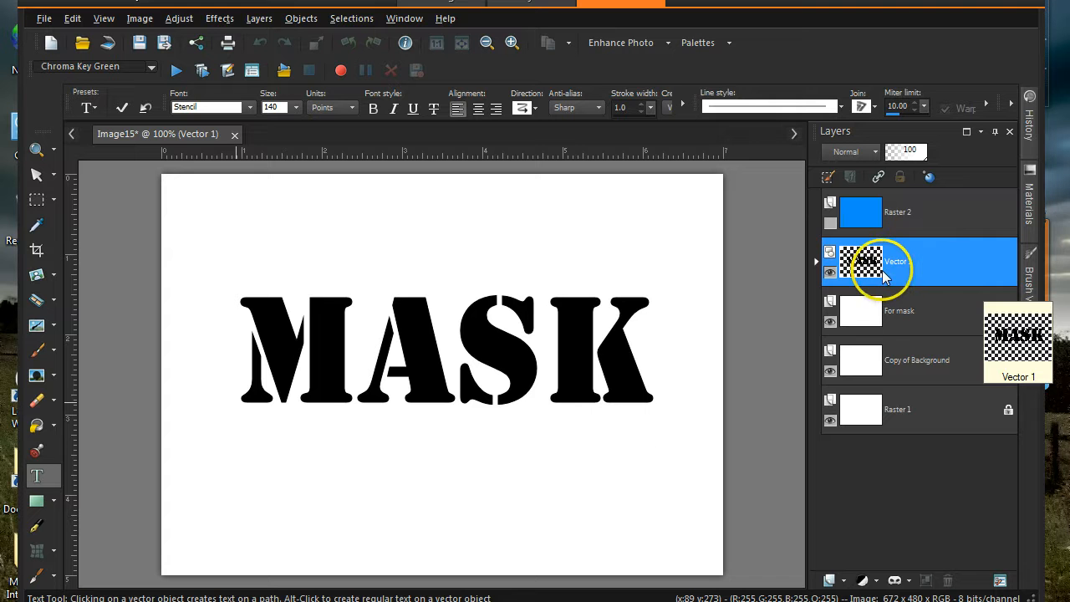
right_click(954, 267)
mouse_move(866, 446)
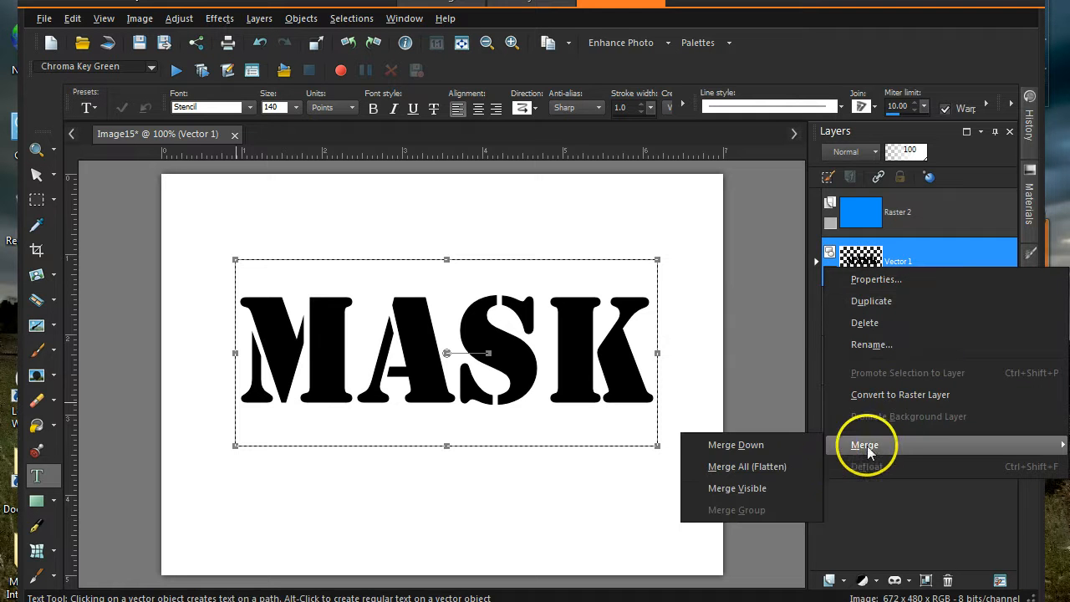
left_click(805, 451)
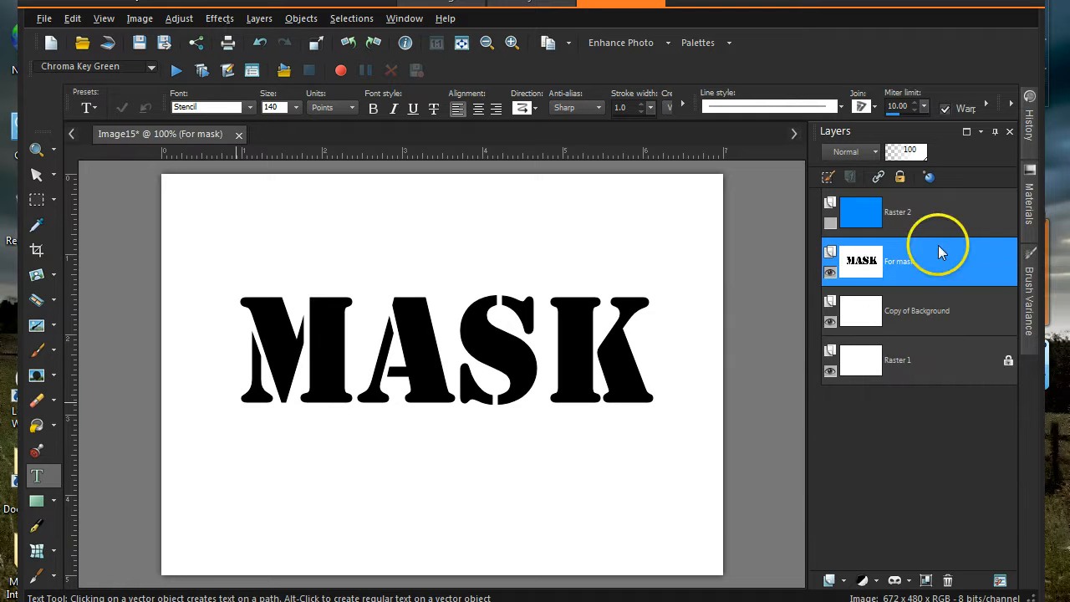
mouse_move(863, 276)
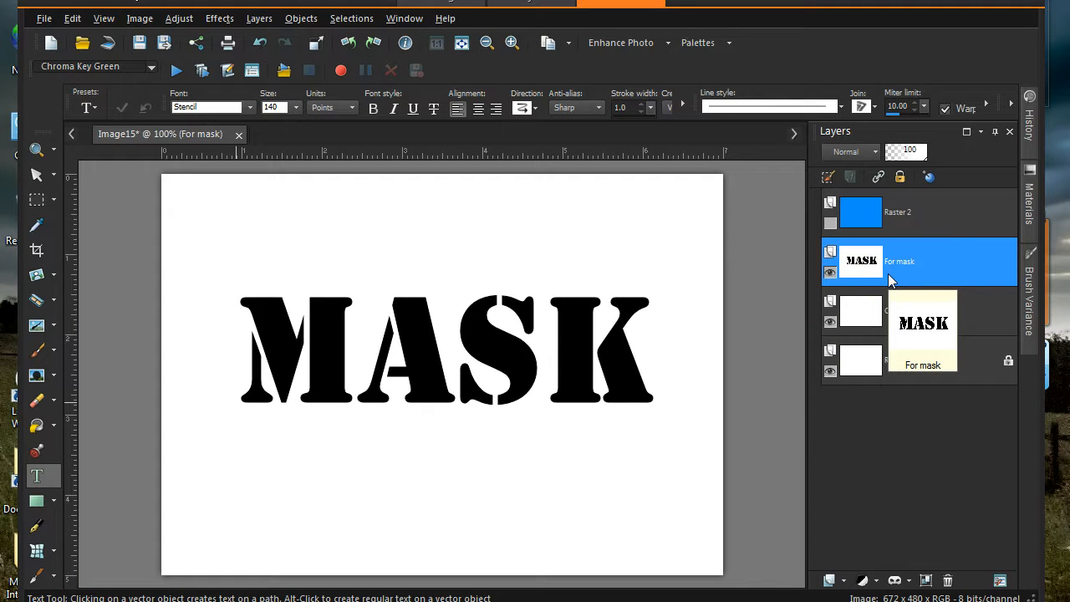
- Create a mask From Image using source luminance, producing Mask - For mask
left_click(895, 581)
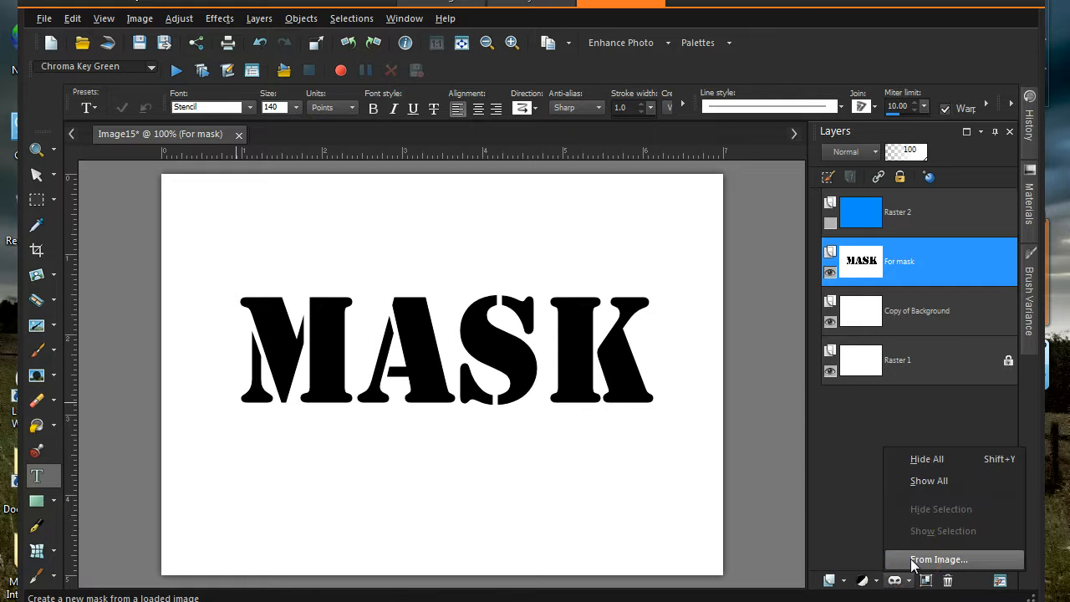
left_click(919, 559)
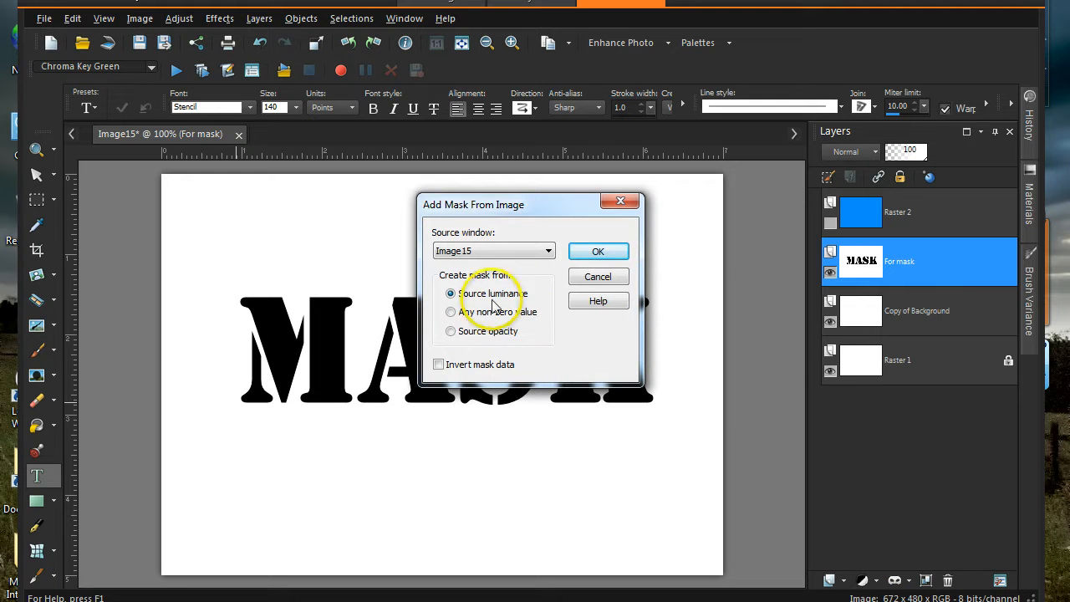
left_click(604, 253)
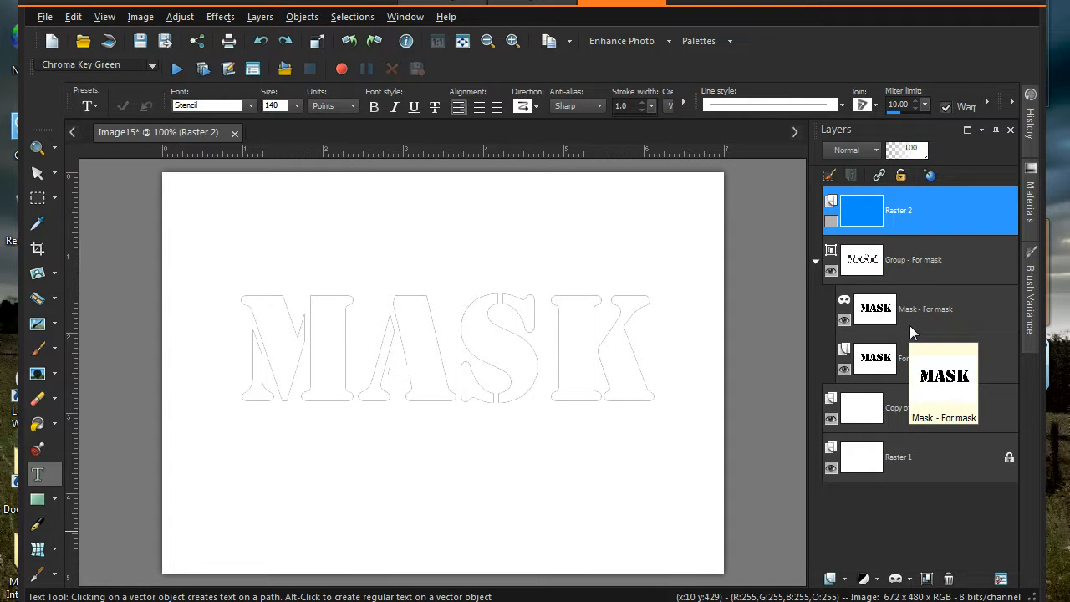
left_click(940, 294)
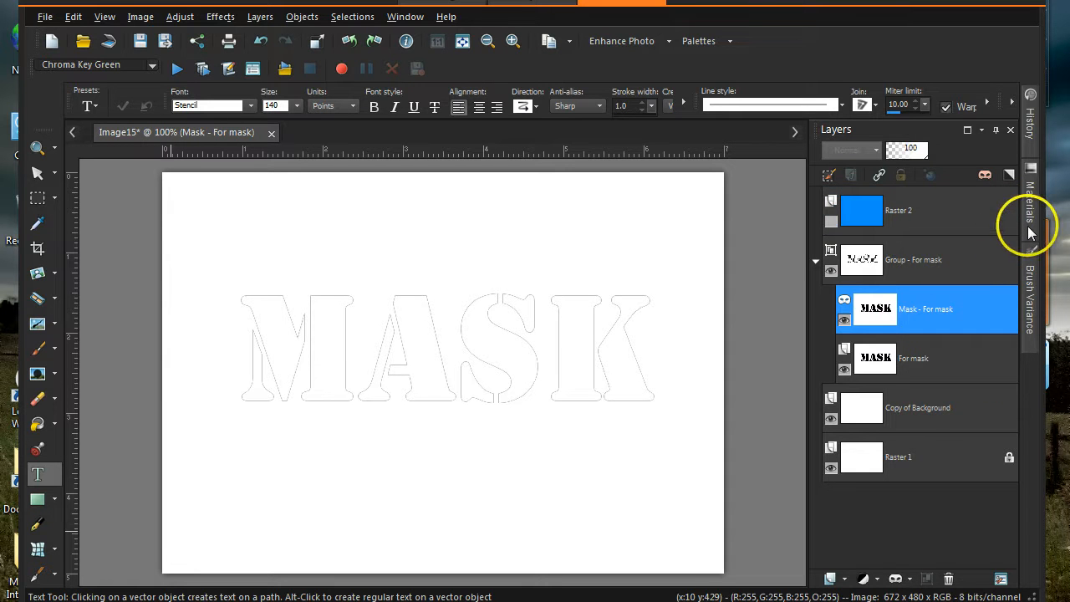
mouse_move(1027, 226)
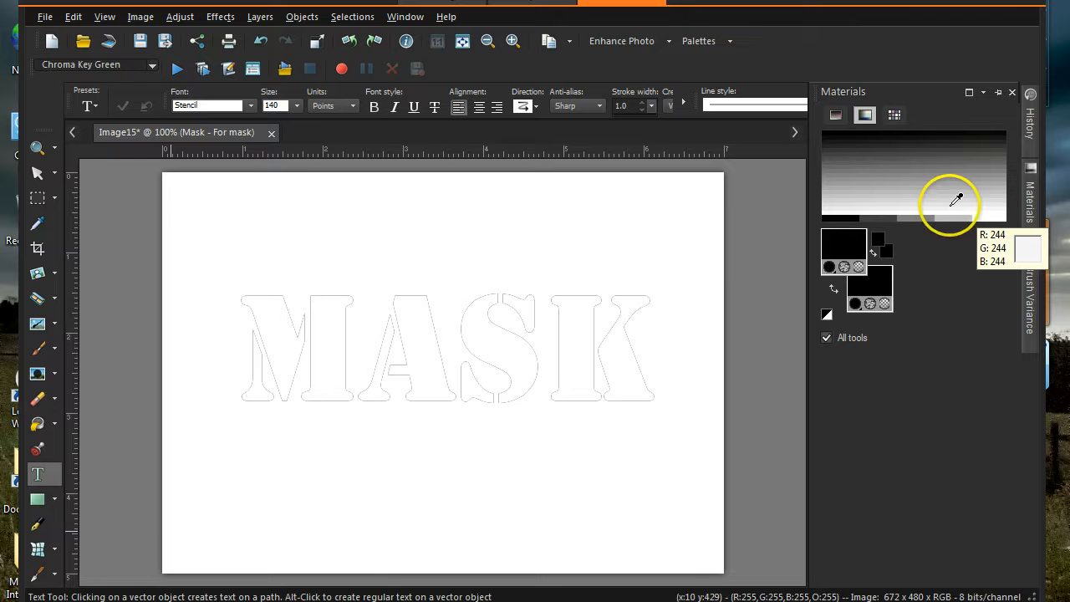
left_click(761, 329)
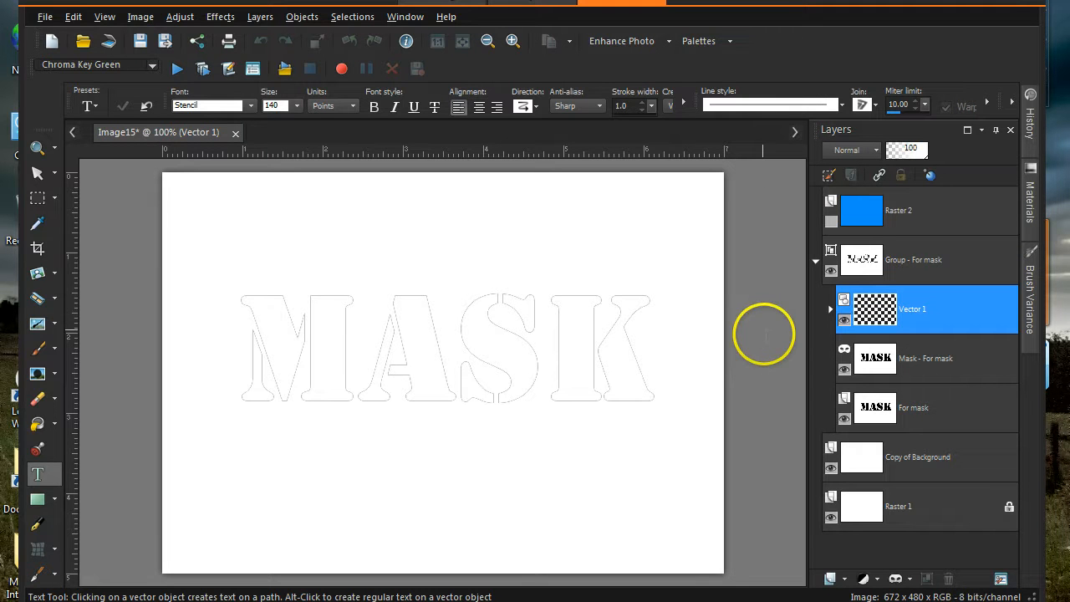
mouse_move(933, 408)
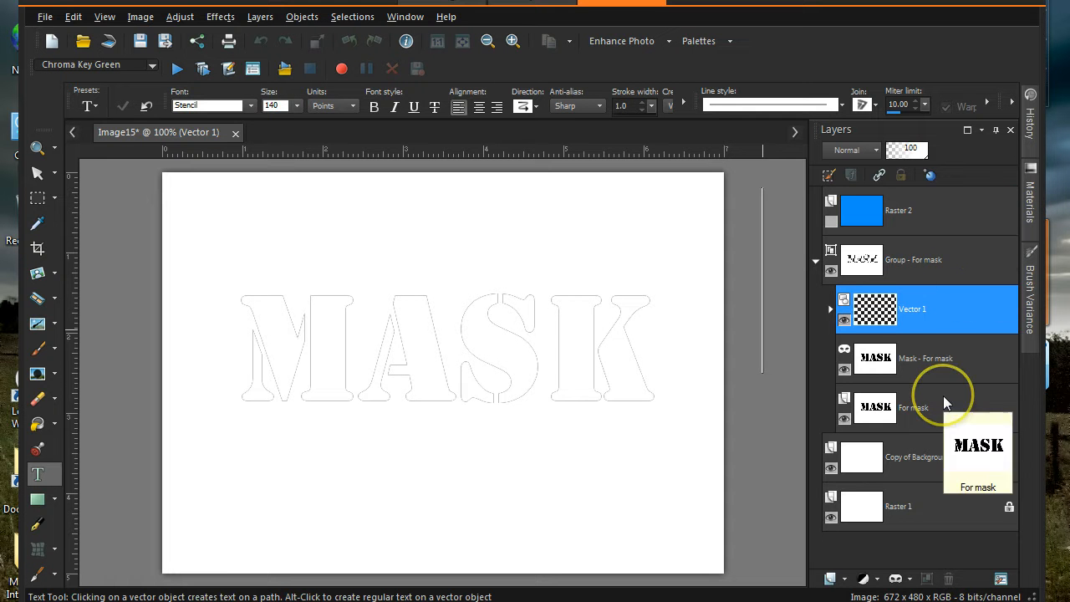
left_click(943, 397)
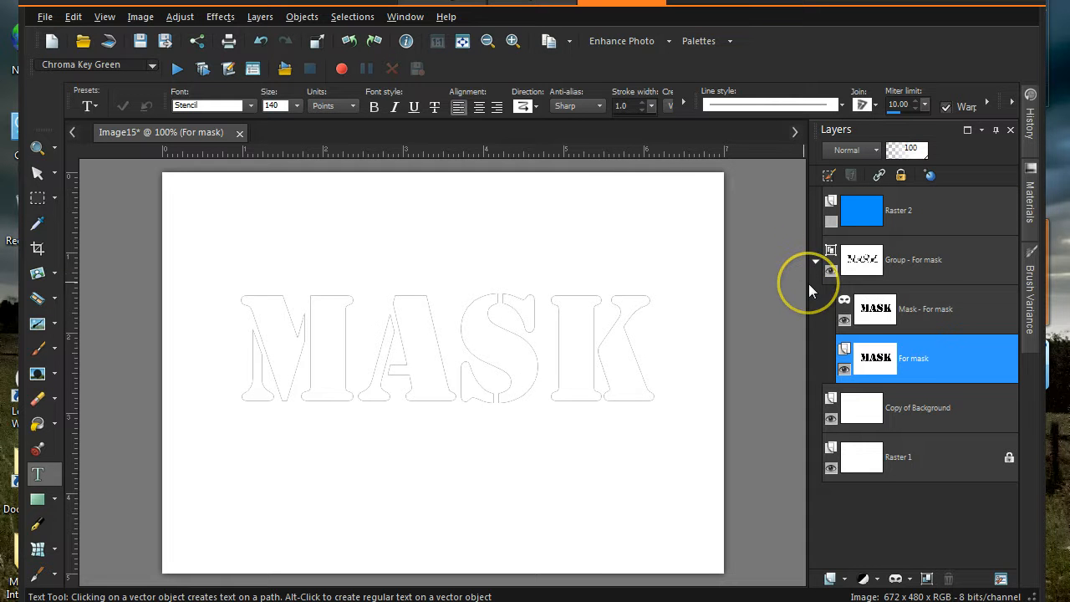
mouse_move(908, 362)
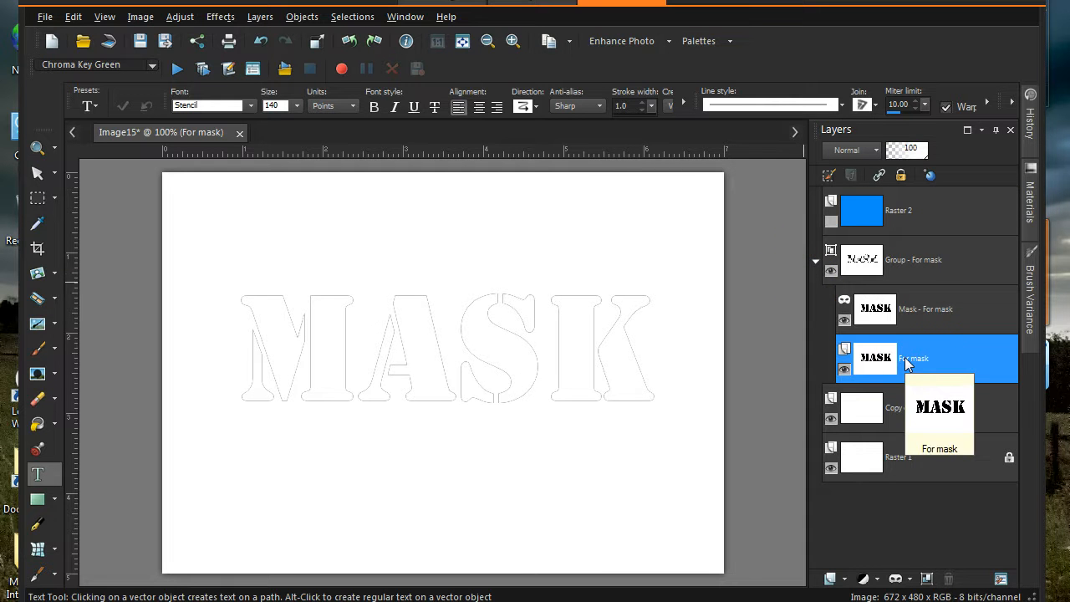
mouse_move(907, 218)
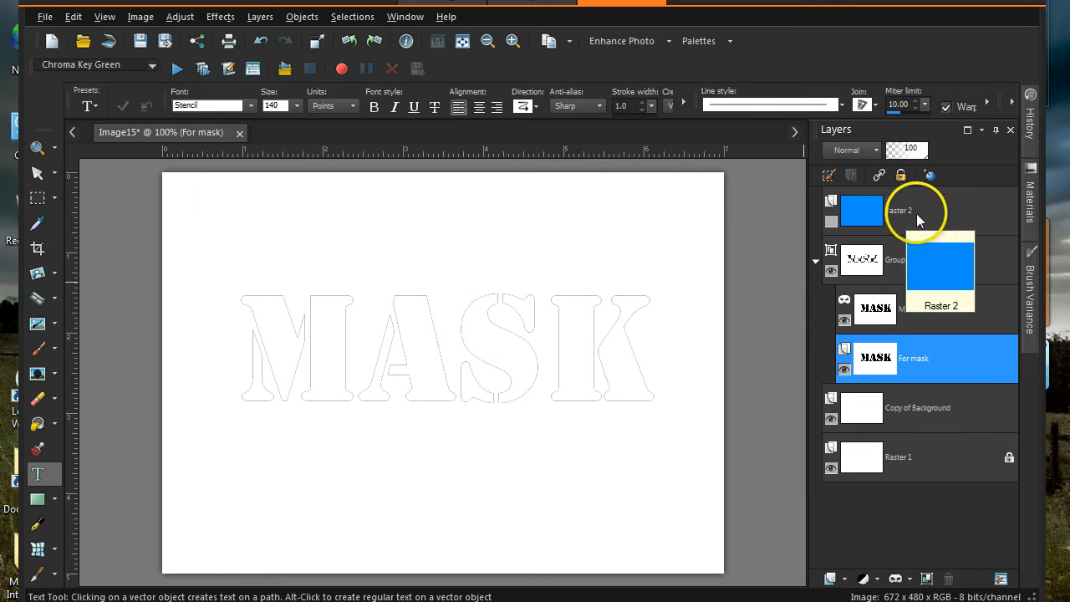
left_click(934, 219)
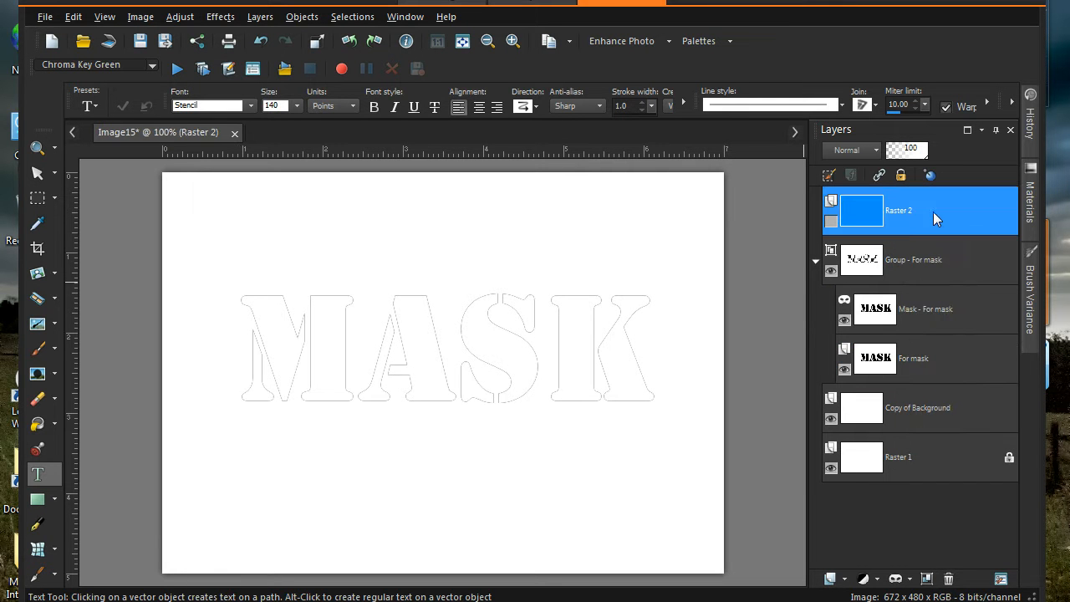
left_click_drag(934, 219, 940, 331)
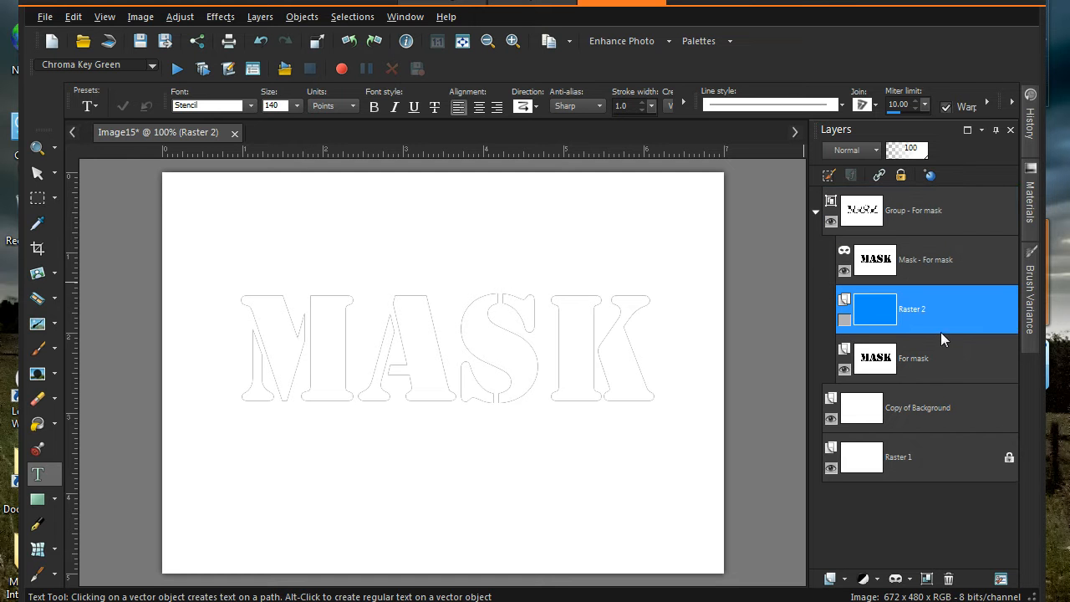
left_click(940, 345)
mouse_move(939, 345)
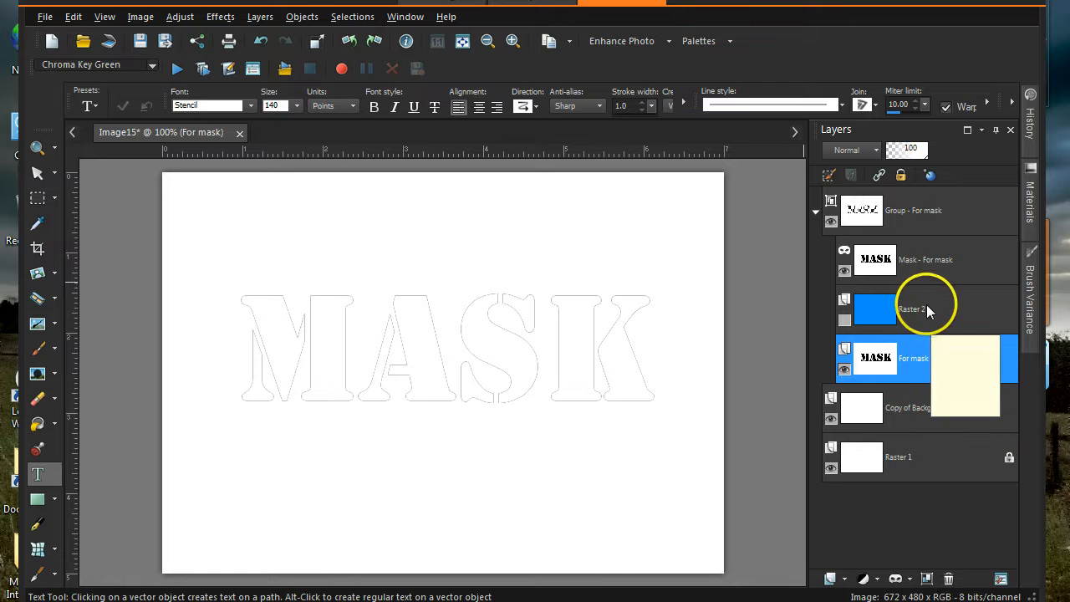
mouse_move(922, 284)
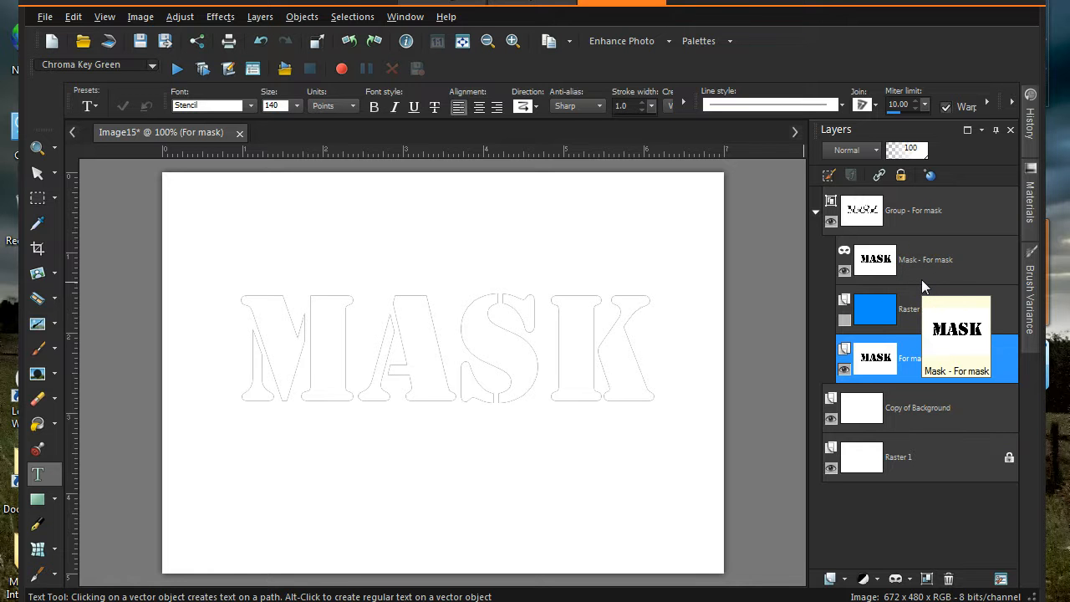
left_click(926, 348)
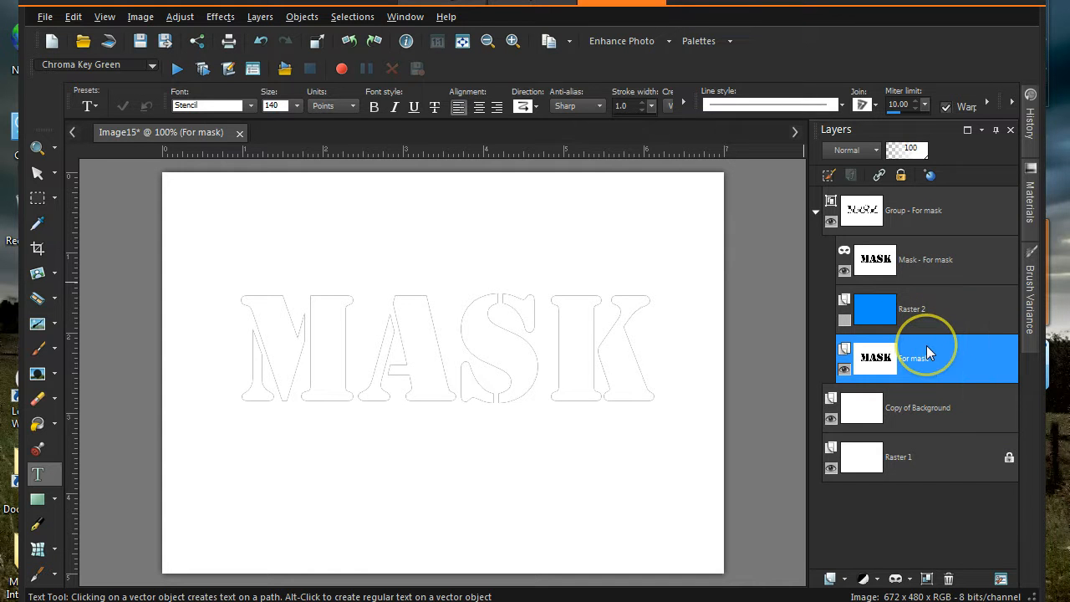
left_click_drag(926, 348, 951, 578)
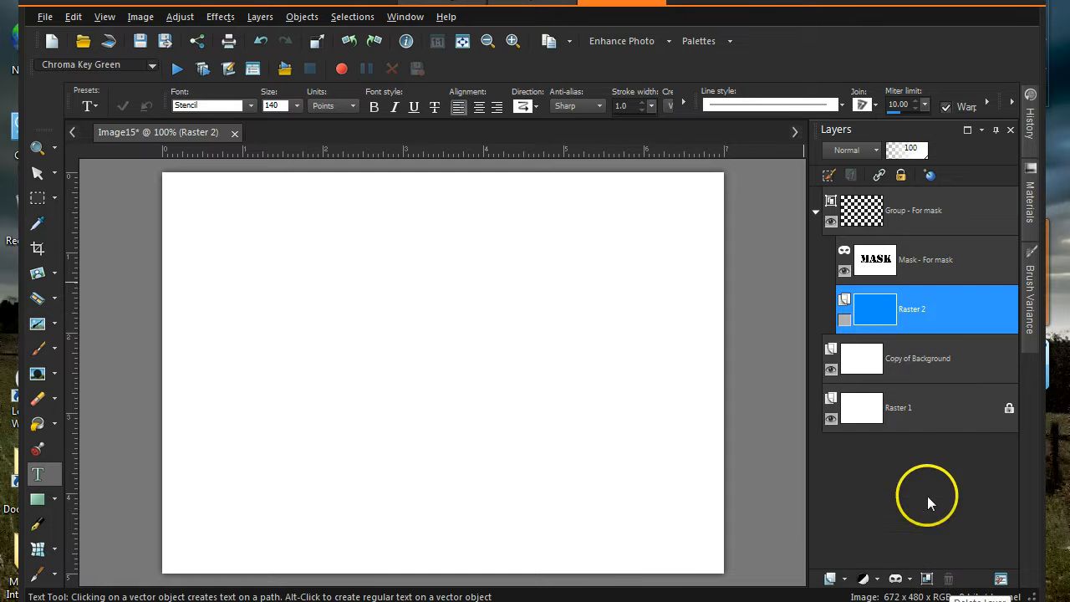
mouse_move(866, 373)
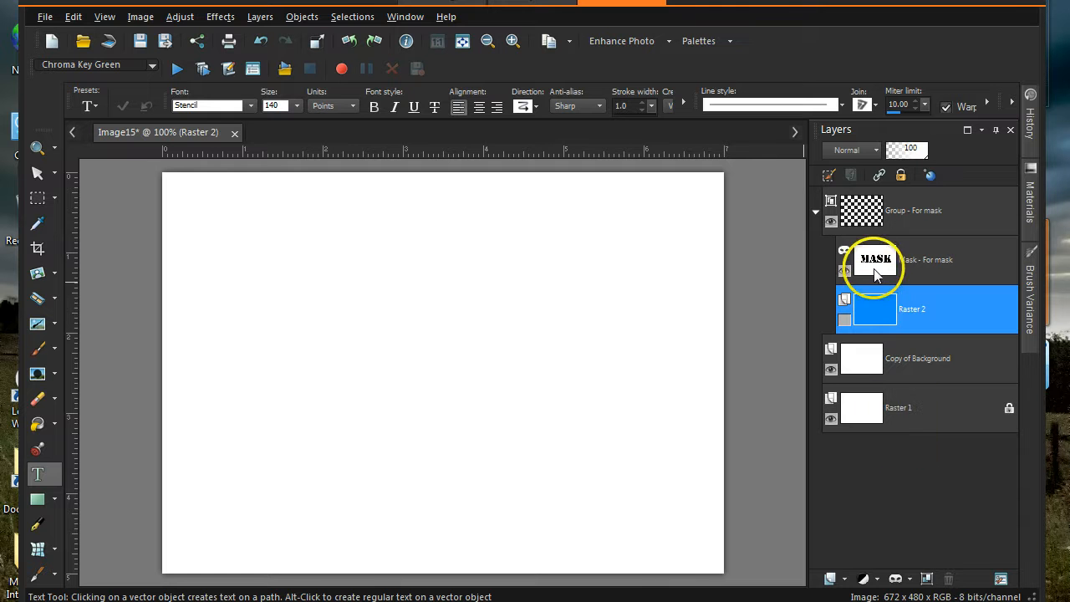
mouse_move(877, 275)
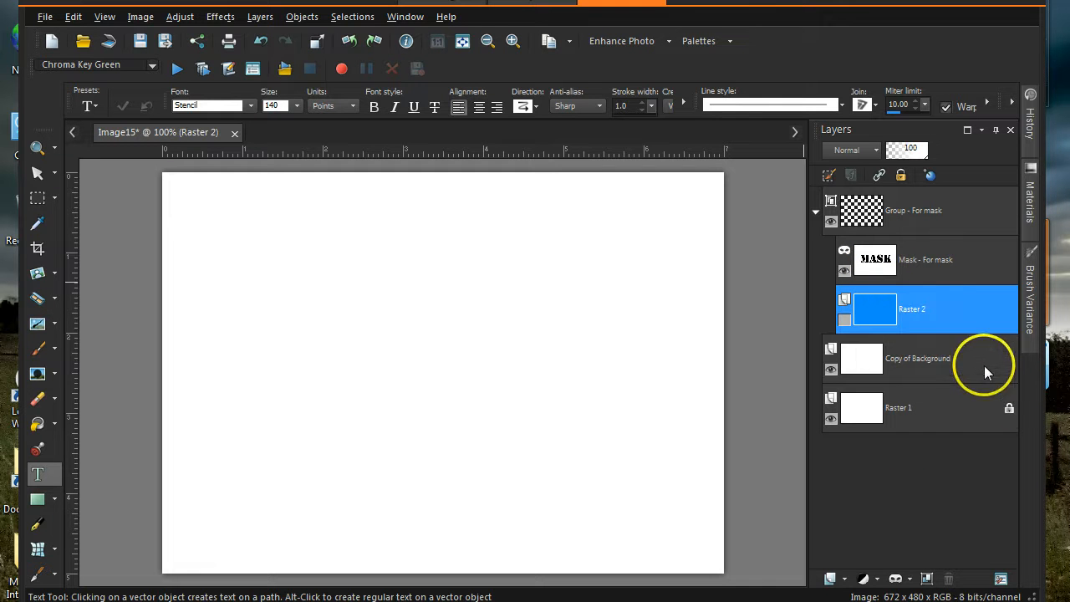
mouse_move(957, 268)
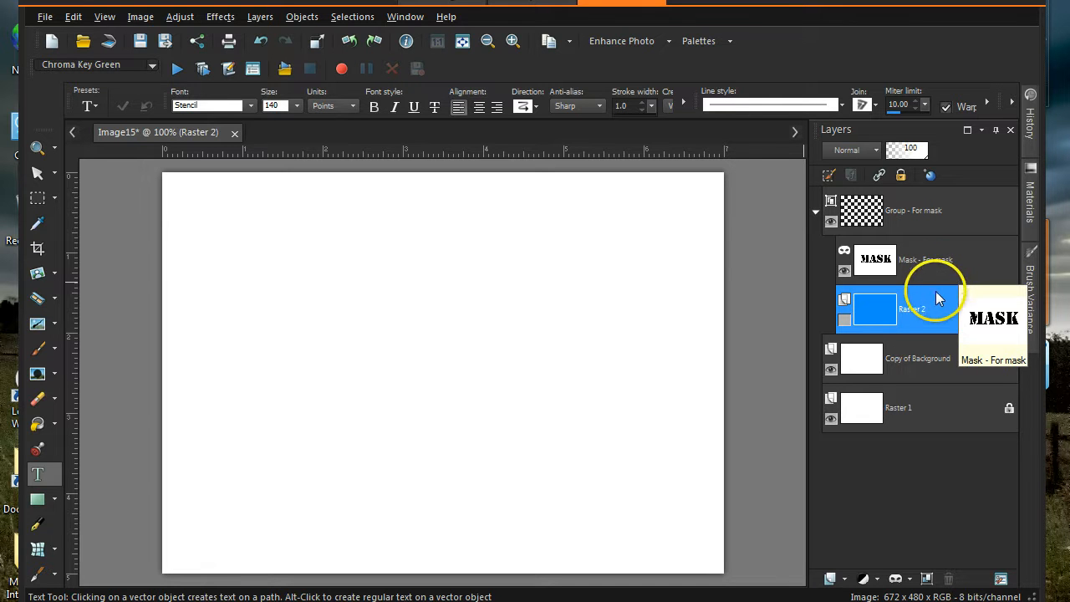
mouse_move(934, 303)
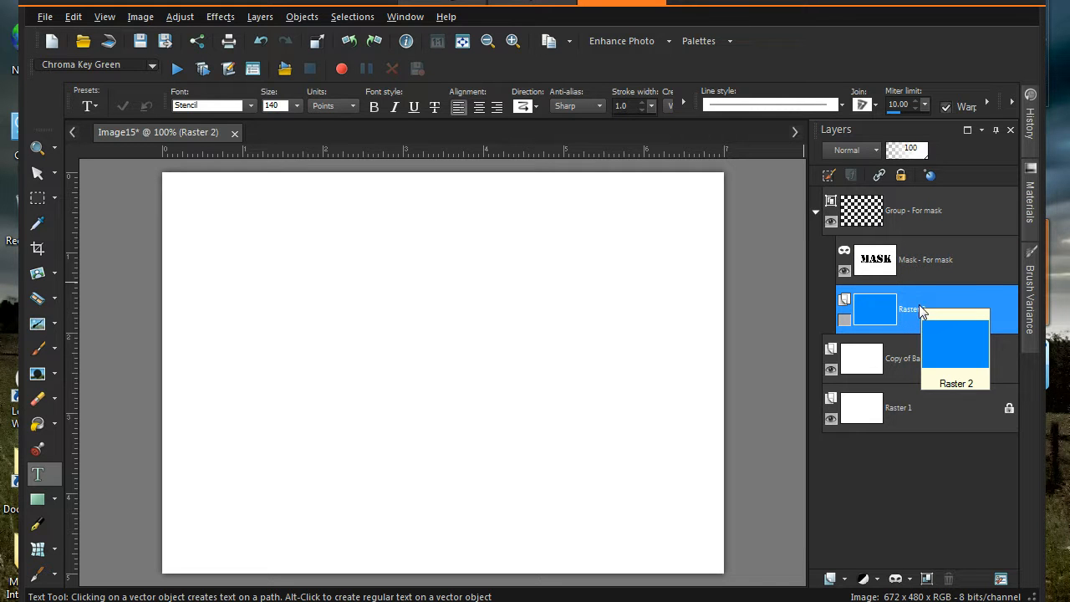
left_click(902, 325)
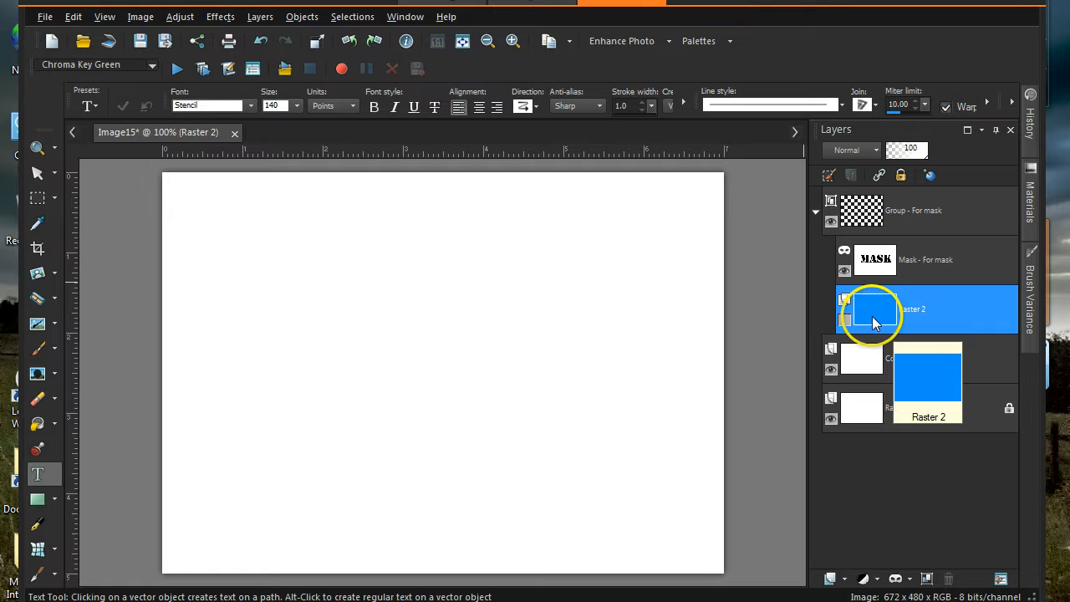
- Show Raster 2 so white MASK appears on blue, then toggle the group off and on
left_click(844, 320)
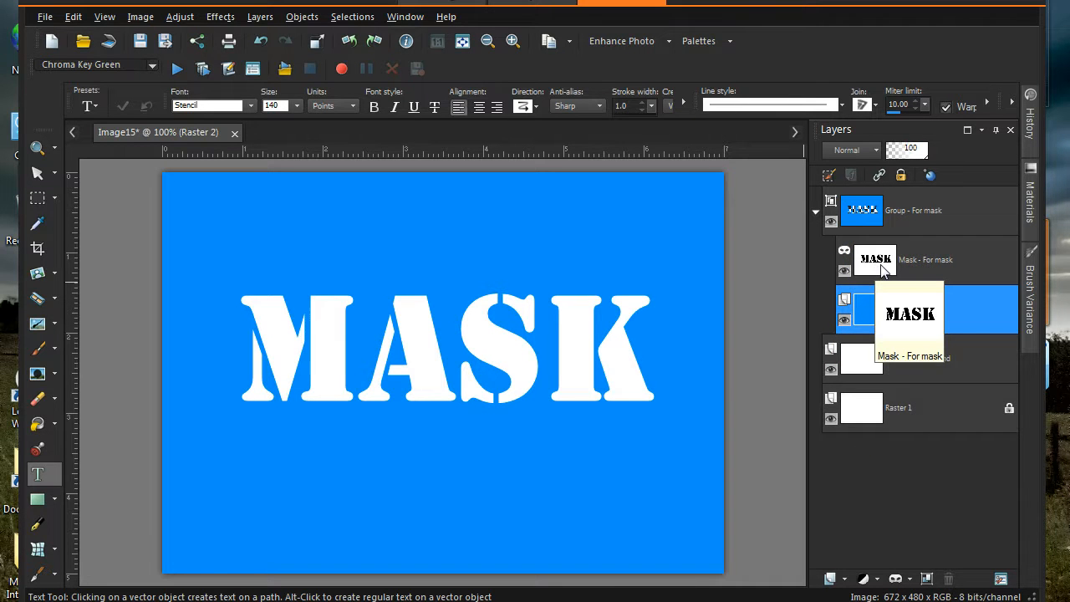
left_click(865, 307)
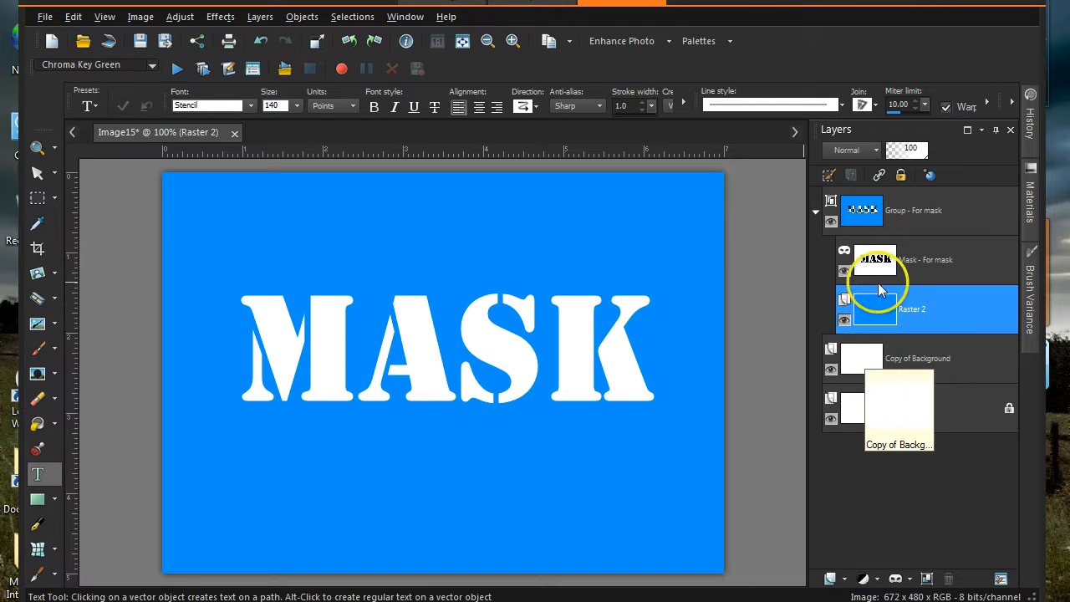
mouse_move(875, 312)
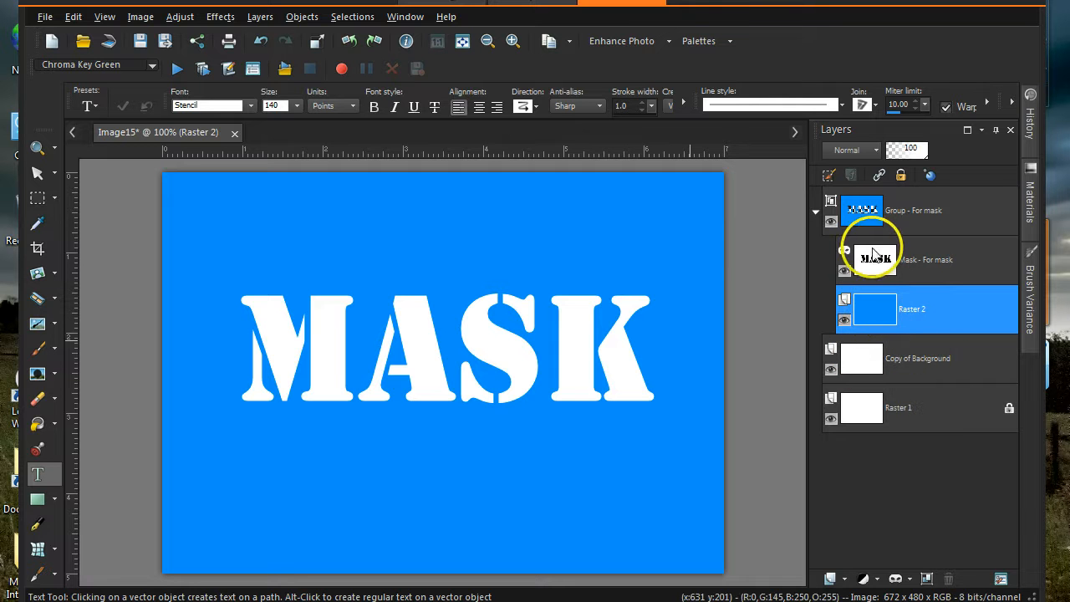
mouse_move(874, 226)
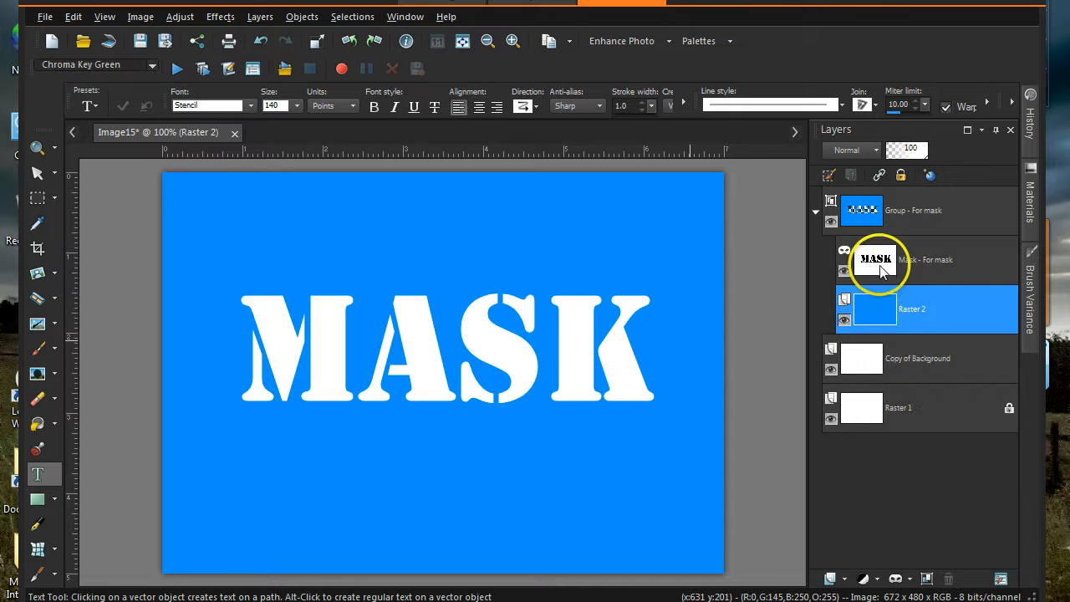
mouse_move(880, 264)
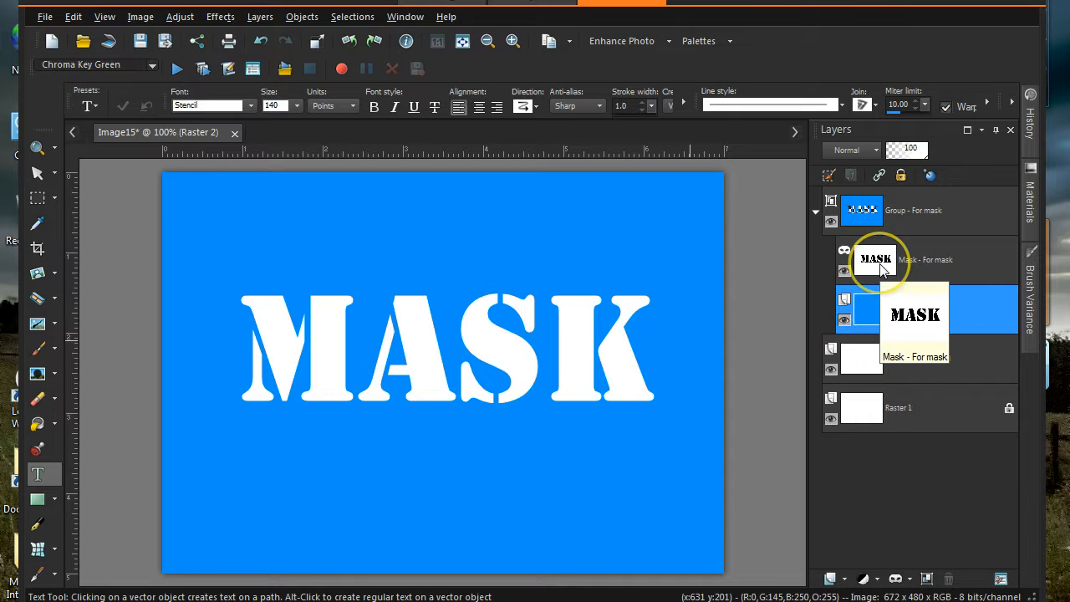
left_click(832, 222)
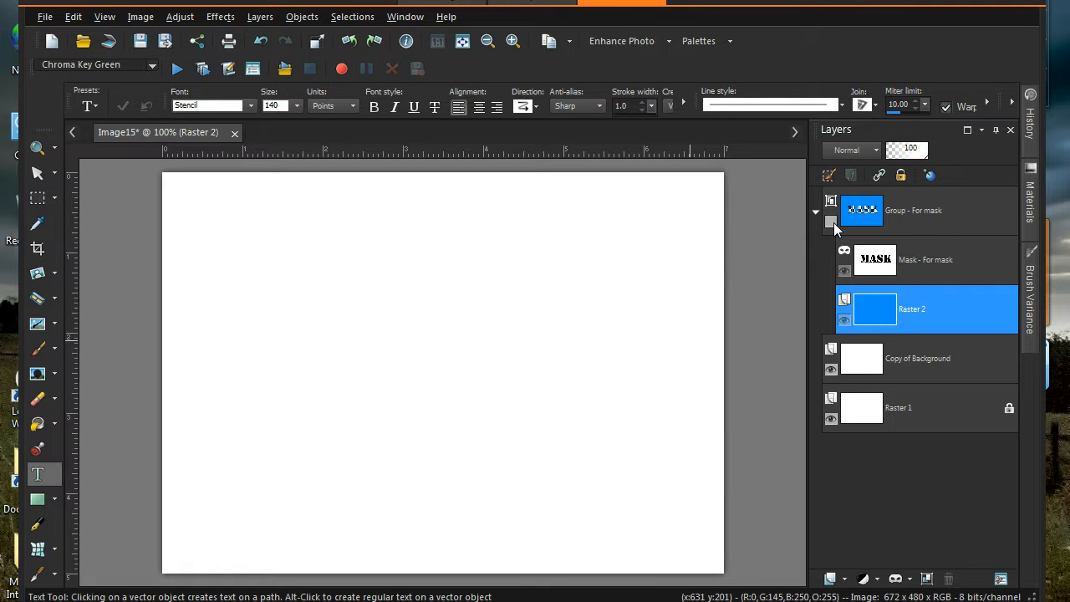
left_click(831, 222)
mouse_move(860, 228)
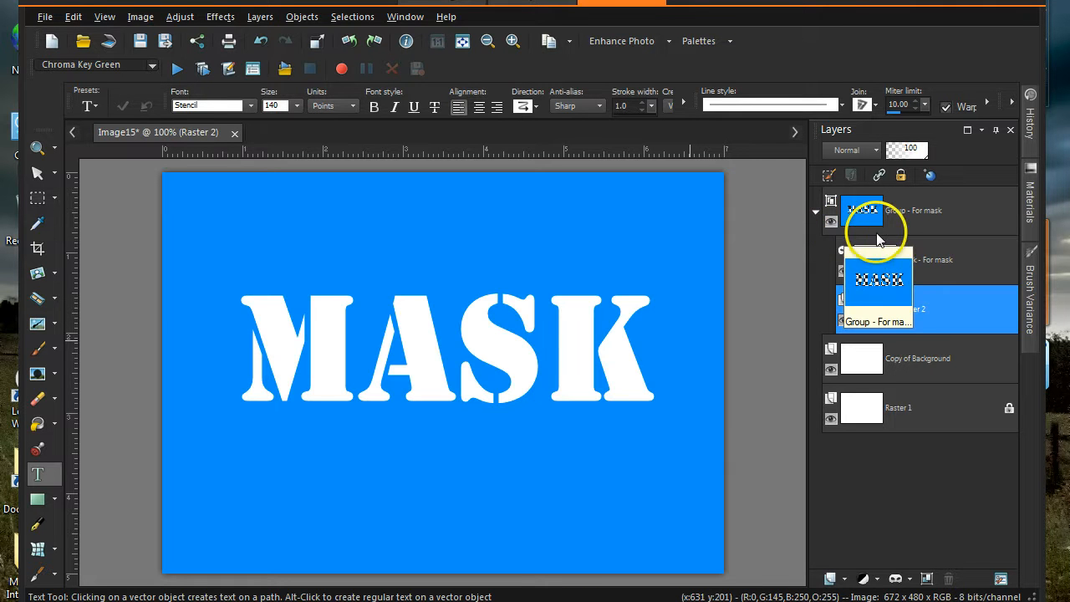
right_click(918, 223)
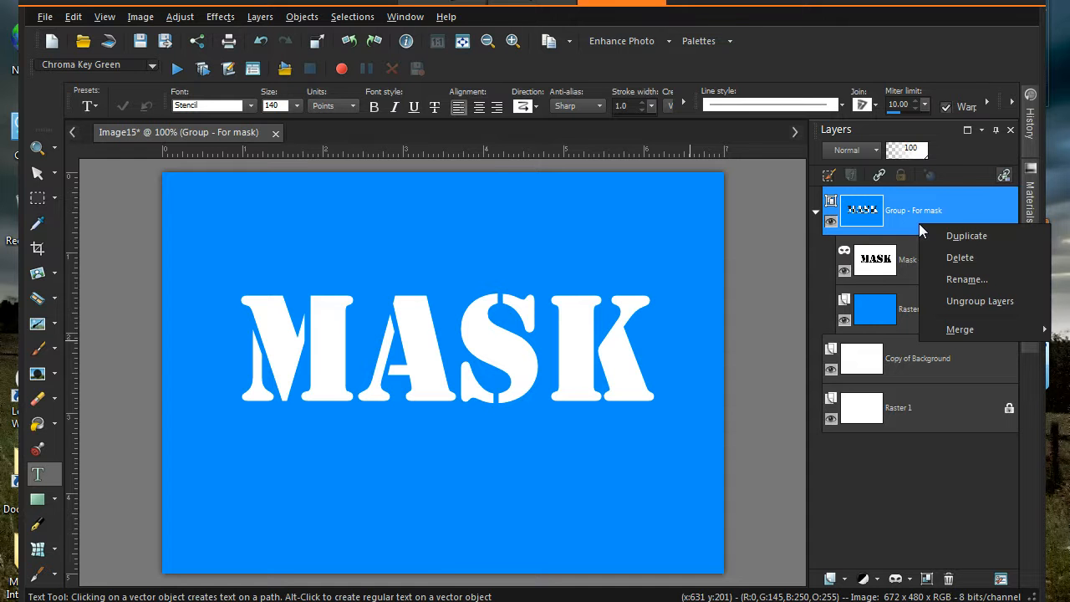
mouse_move(962, 333)
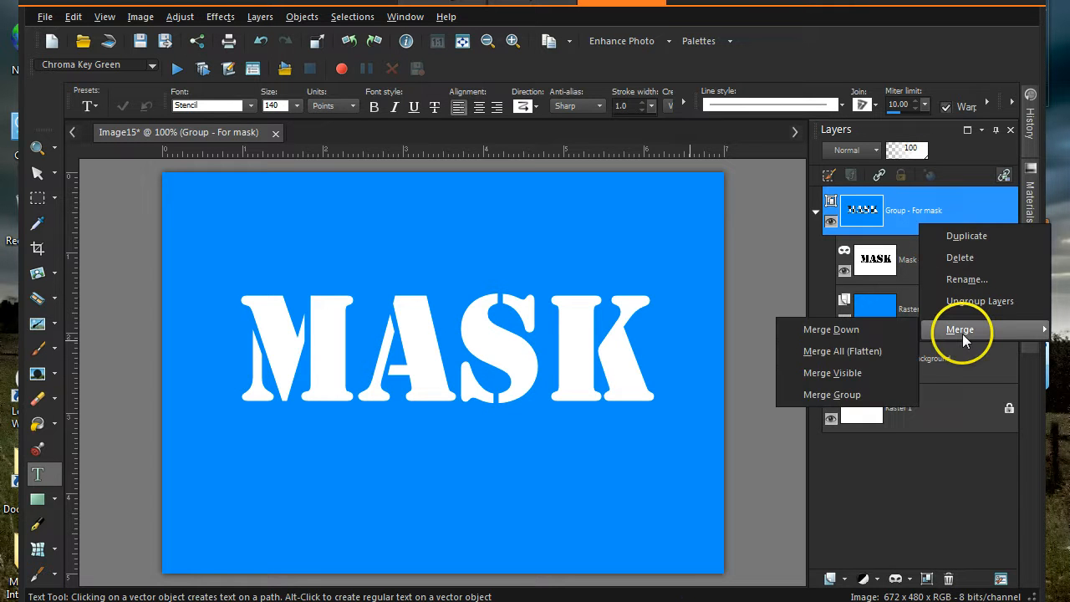
left_click(855, 394)
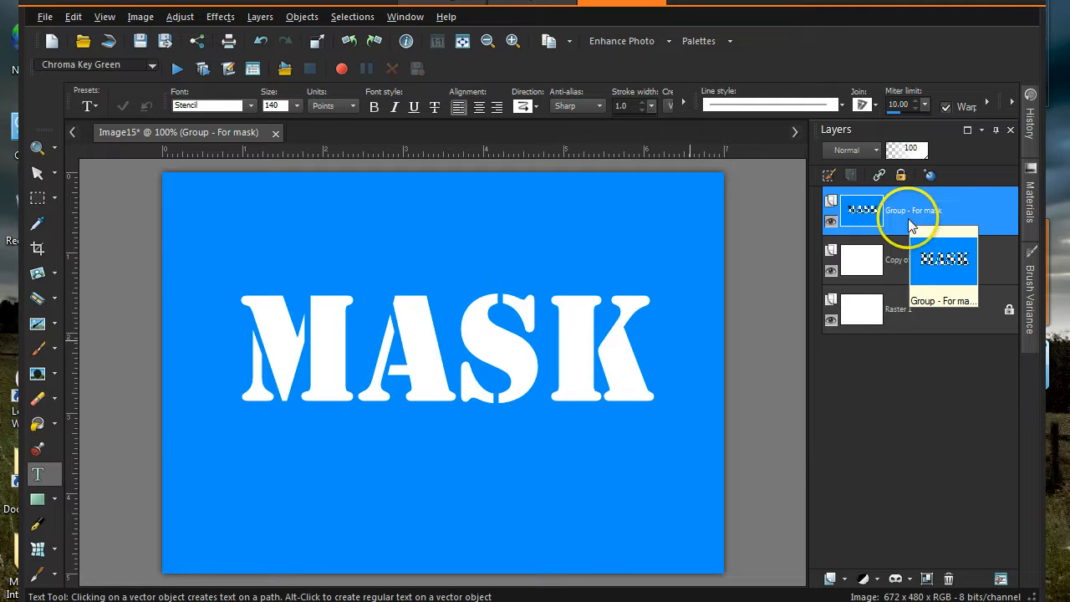
left_click(831, 223)
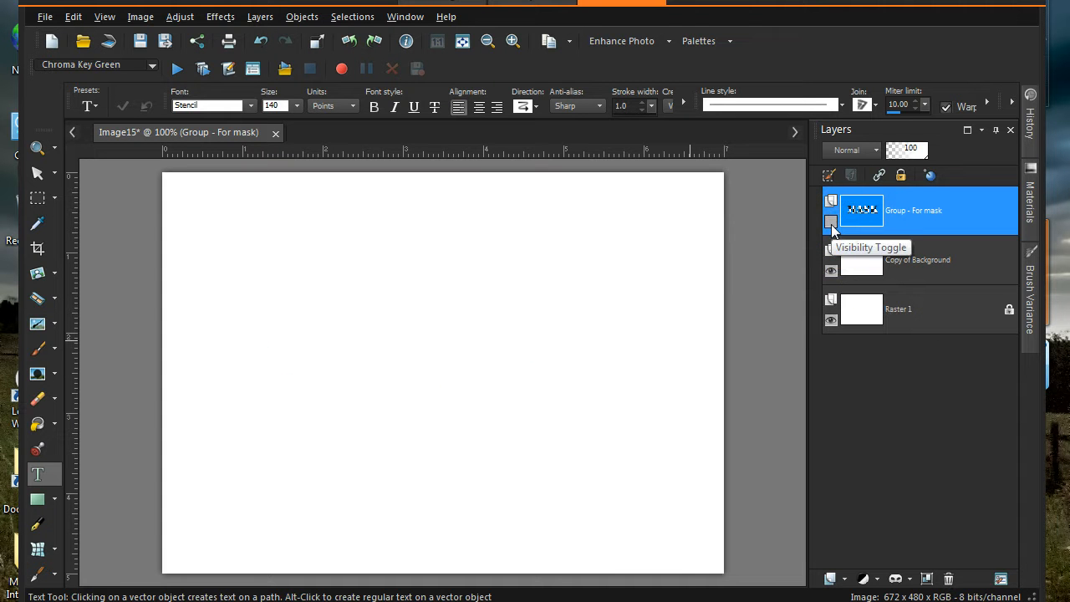
left_click(830, 222)
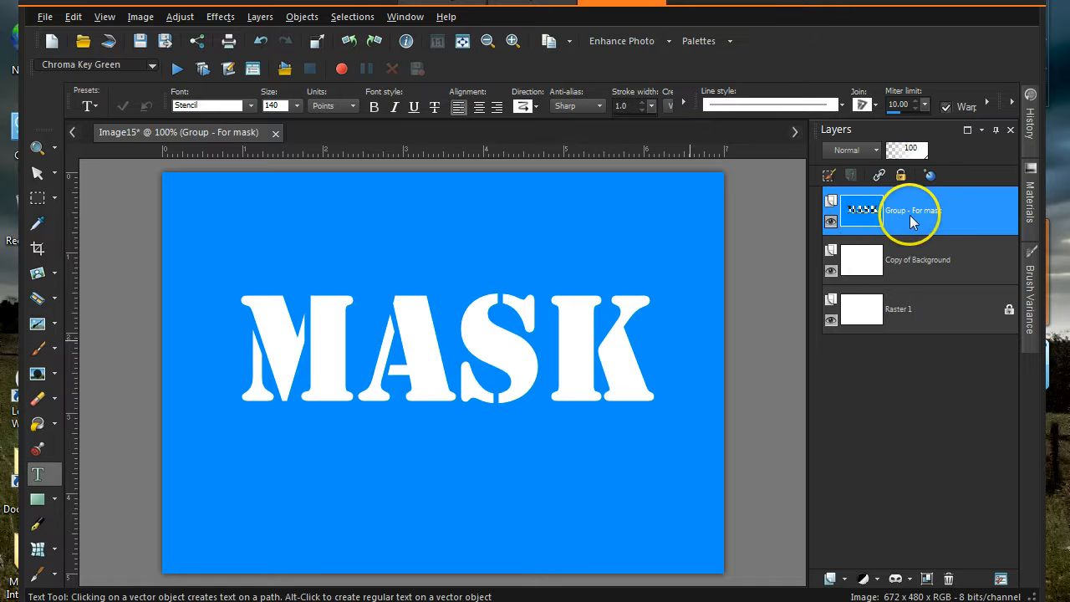
left_click(261, 42)
left_click(262, 42)
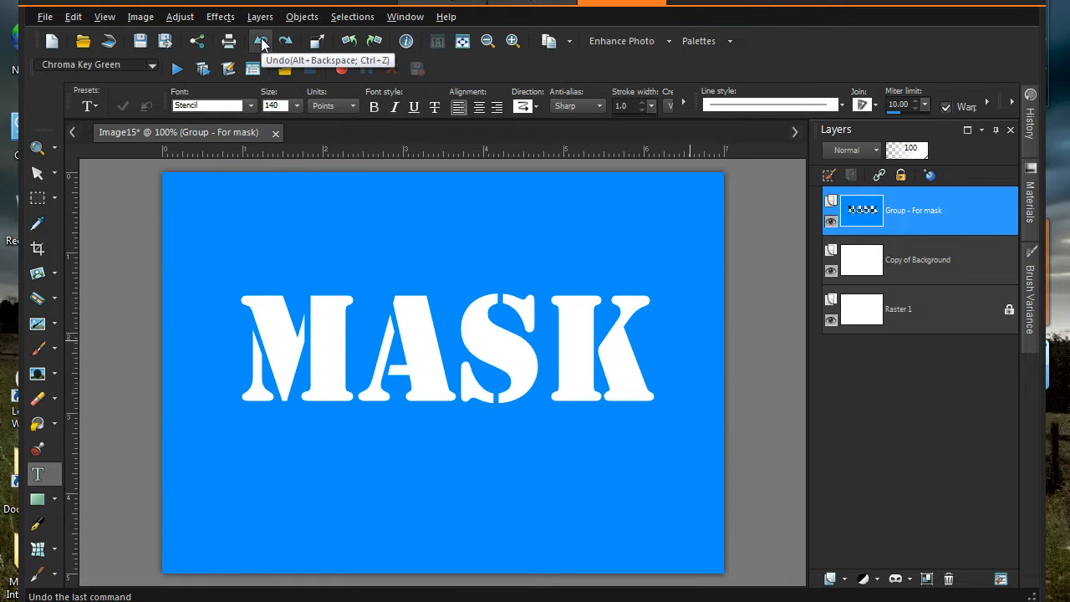
left_click(261, 42)
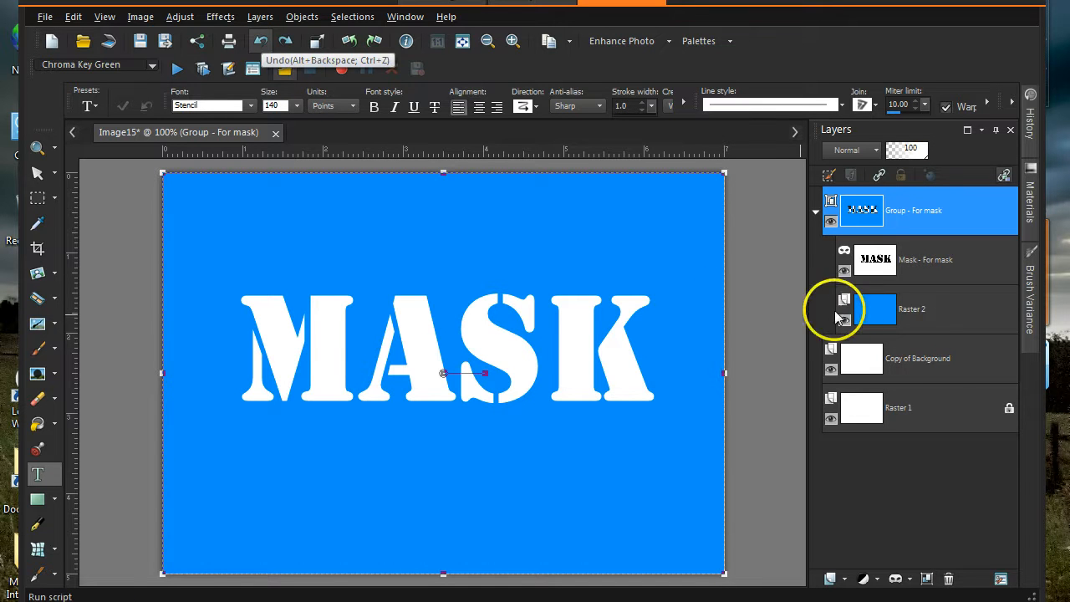
left_click(889, 314)
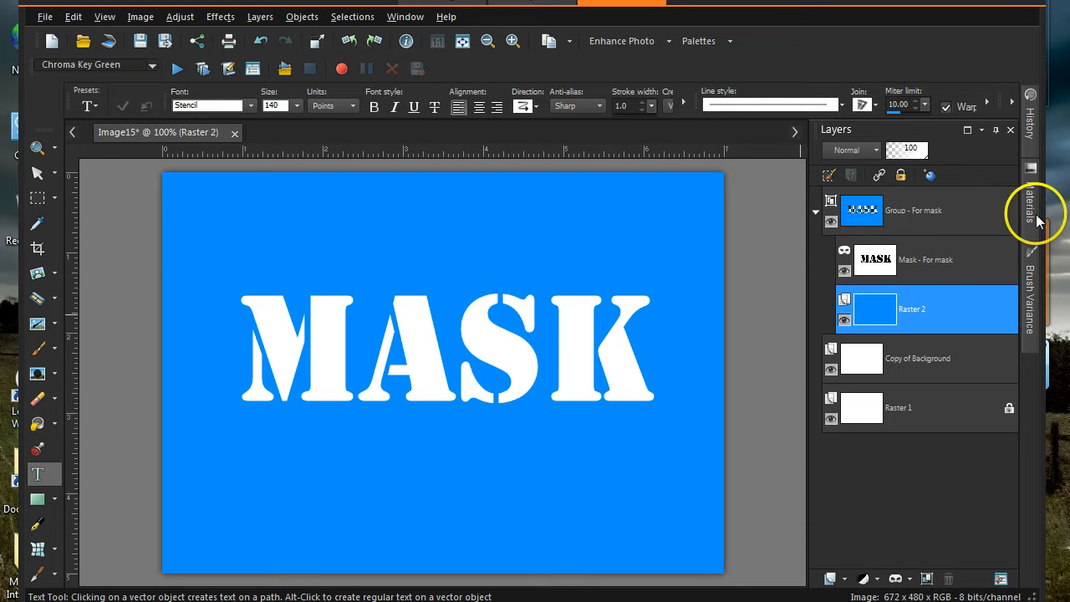
- Flood-fill Raster 2 with a pink foreground colour so MASK shows white on magenta
mouse_move(1035, 209)
left_click(930, 197)
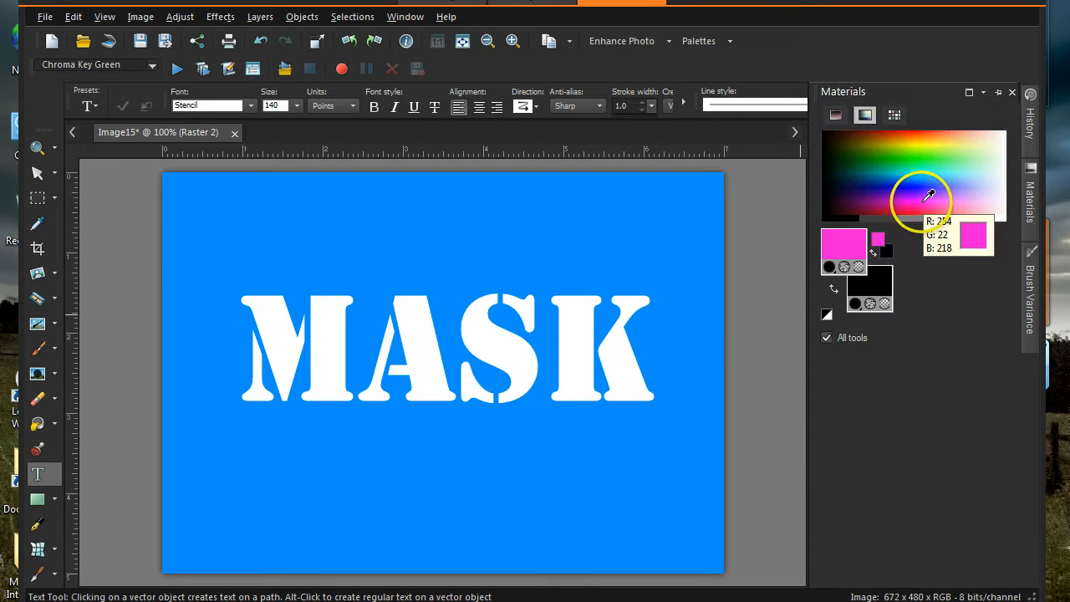
left_click(38, 424)
left_click(341, 455)
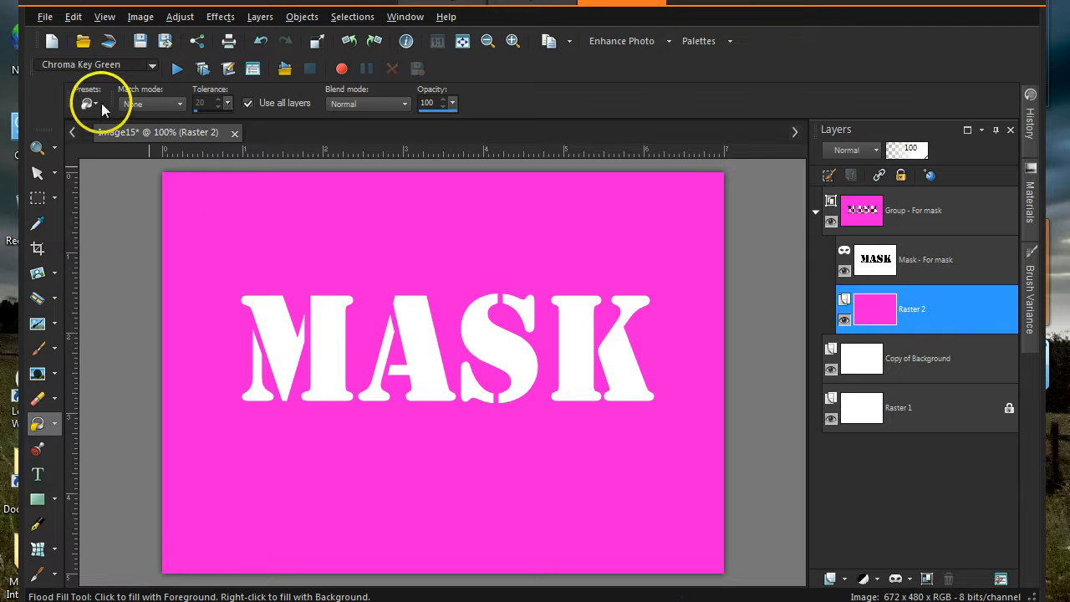
left_click(77, 17)
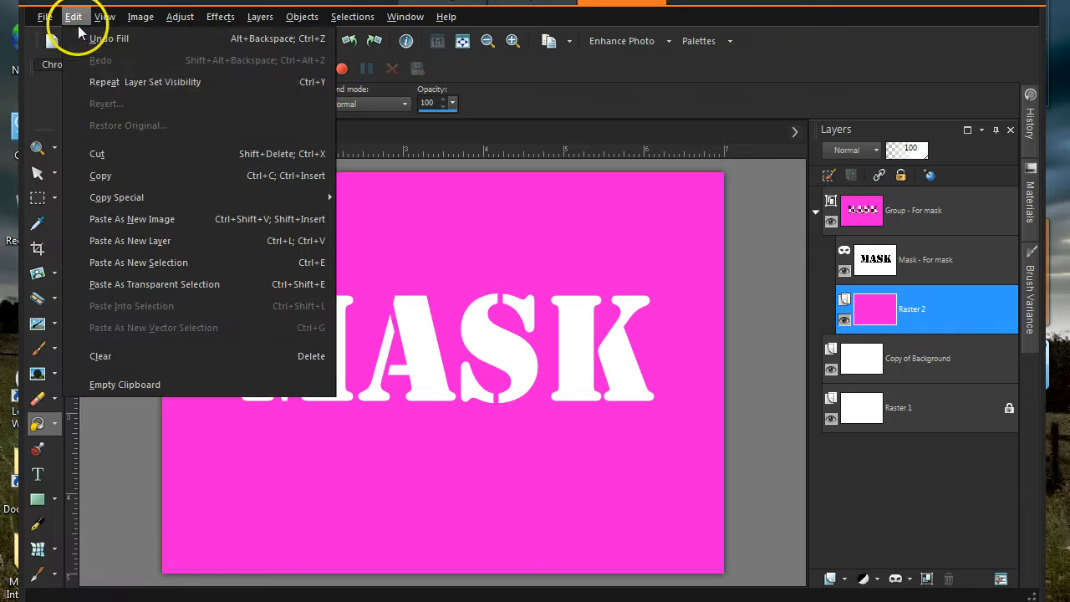
- Paste the mountain photo as a new layer in the group and delete the pink Raster 2
left_click(140, 241)
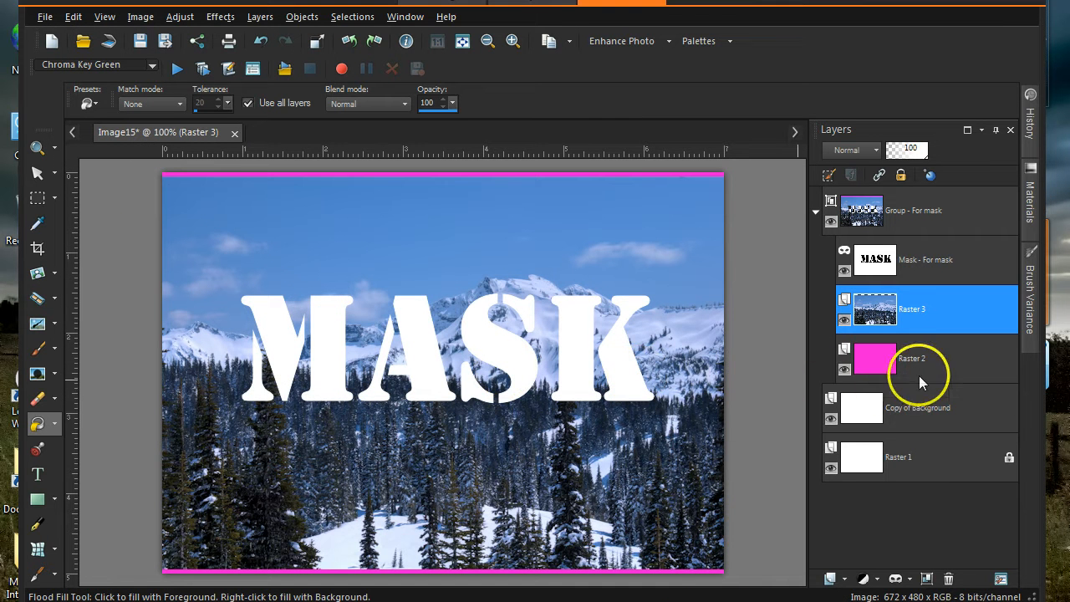
left_click(988, 362)
left_click(948, 579)
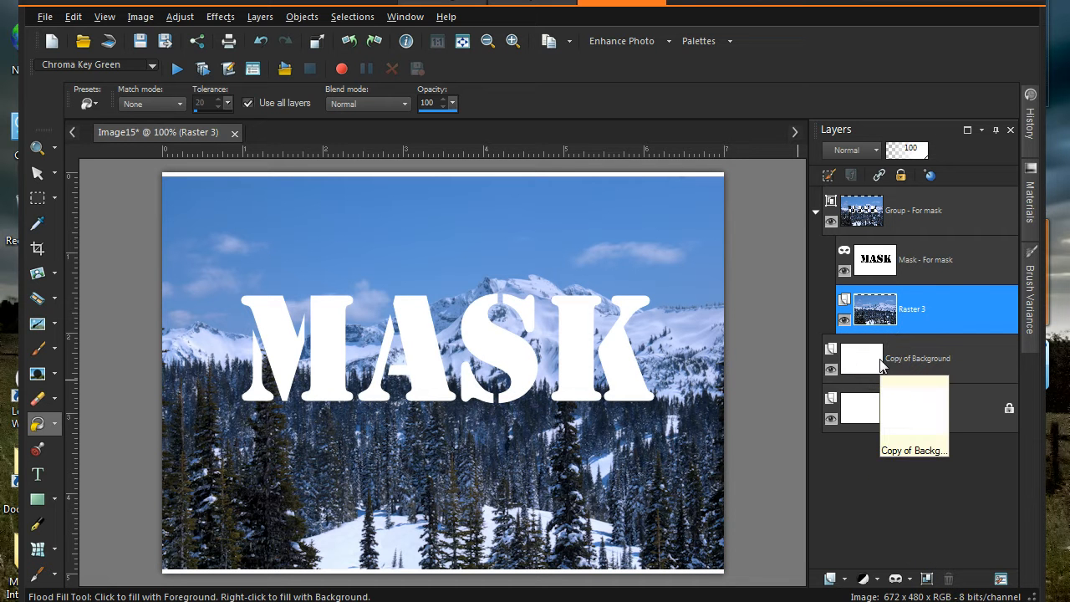
right_click(946, 220)
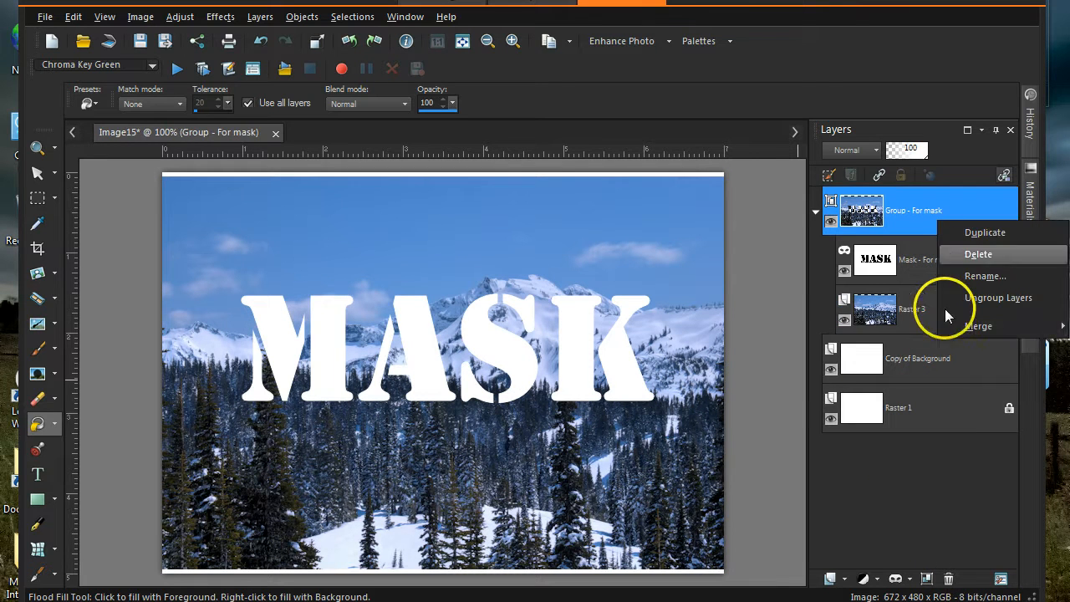
mouse_move(945, 325)
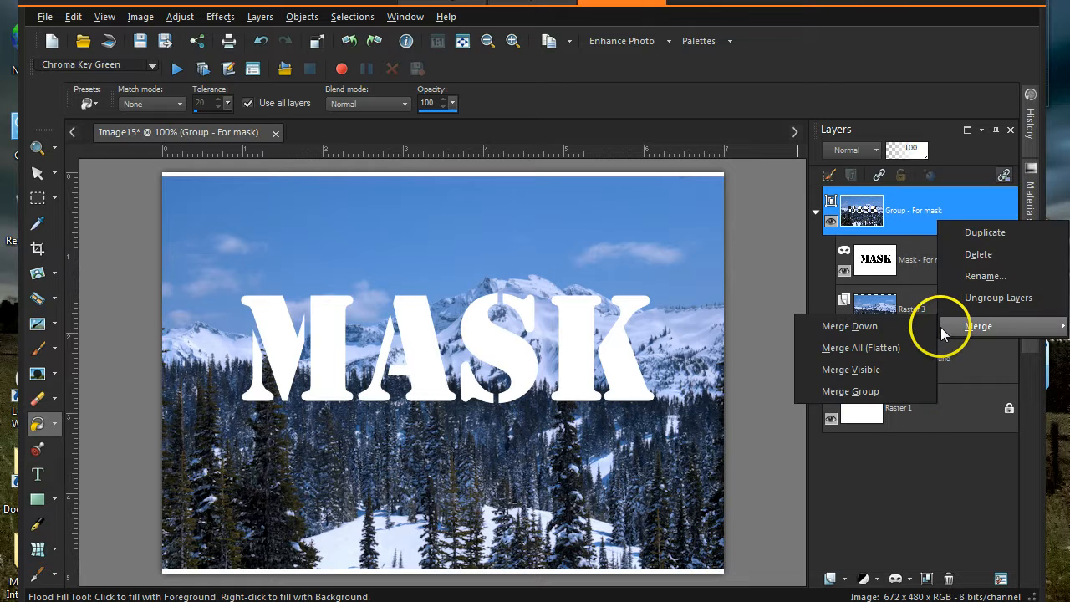
left_click(902, 465)
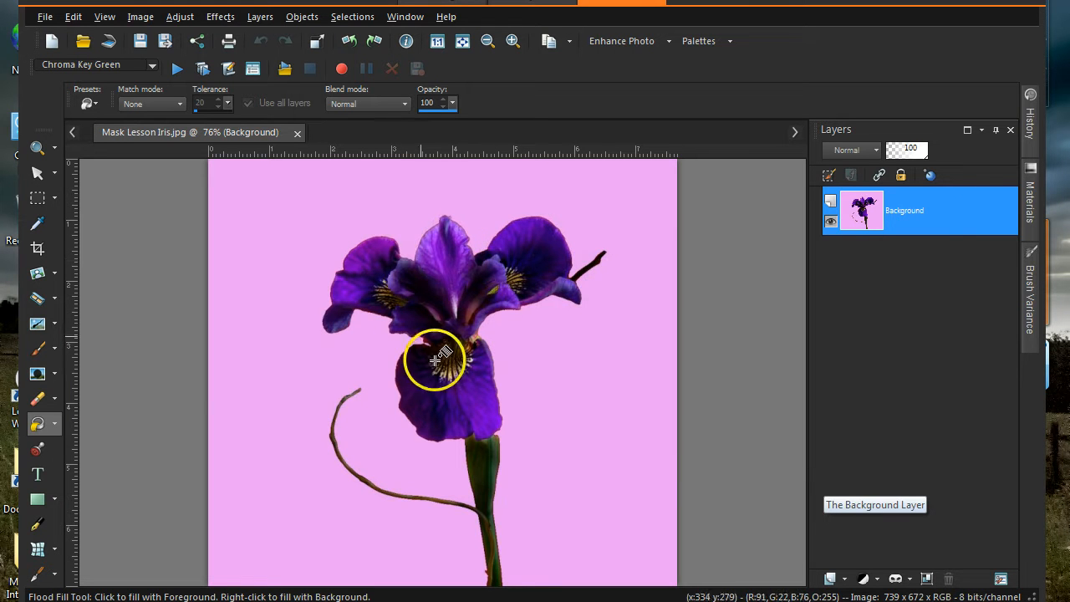
- Duplicate the iris Background layer twice and name the top copy 'for mask'
right_click(963, 210)
left_click(956, 241)
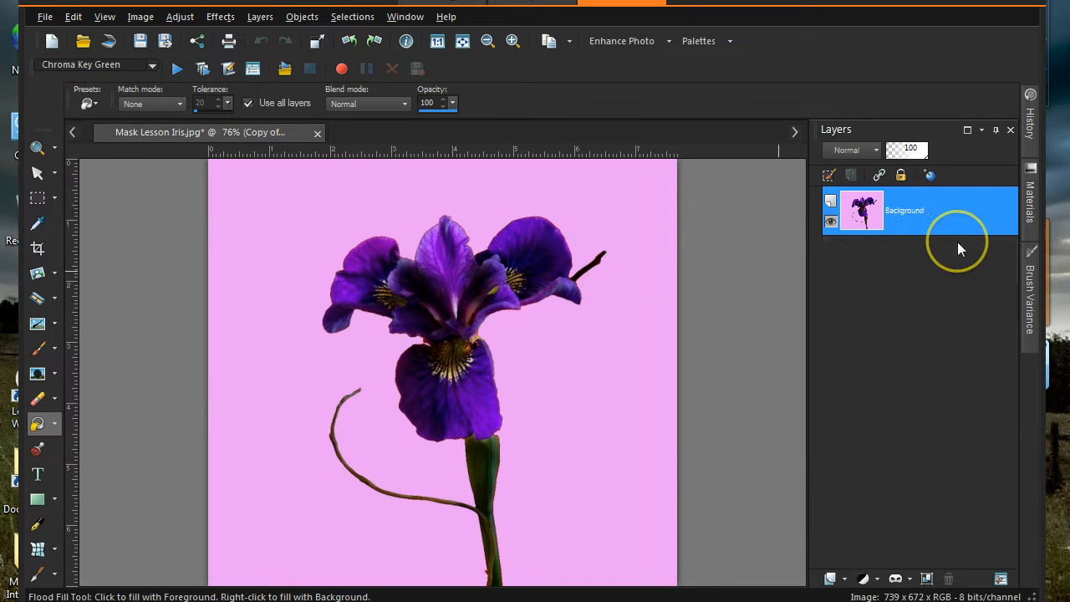
right_click(956, 222)
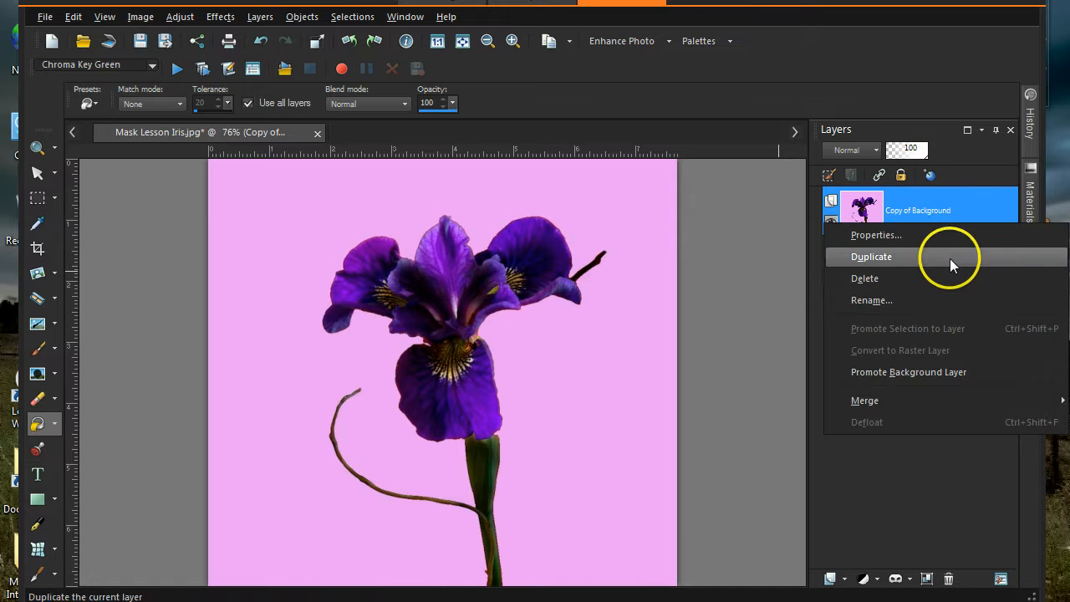
left_click(950, 262)
left_click(926, 210)
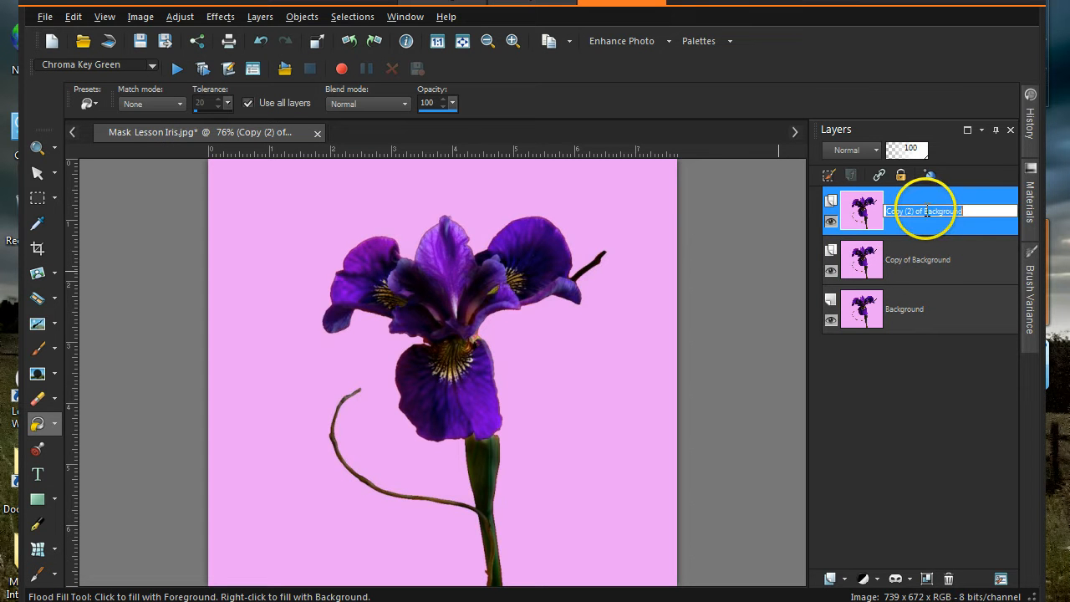
type("for mask")
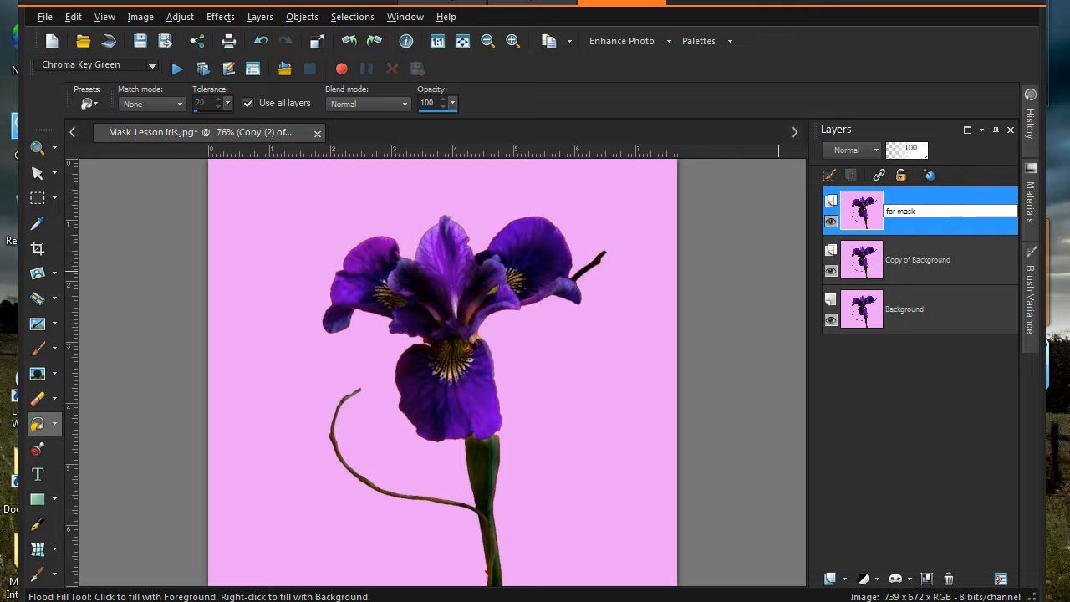
key("Return")
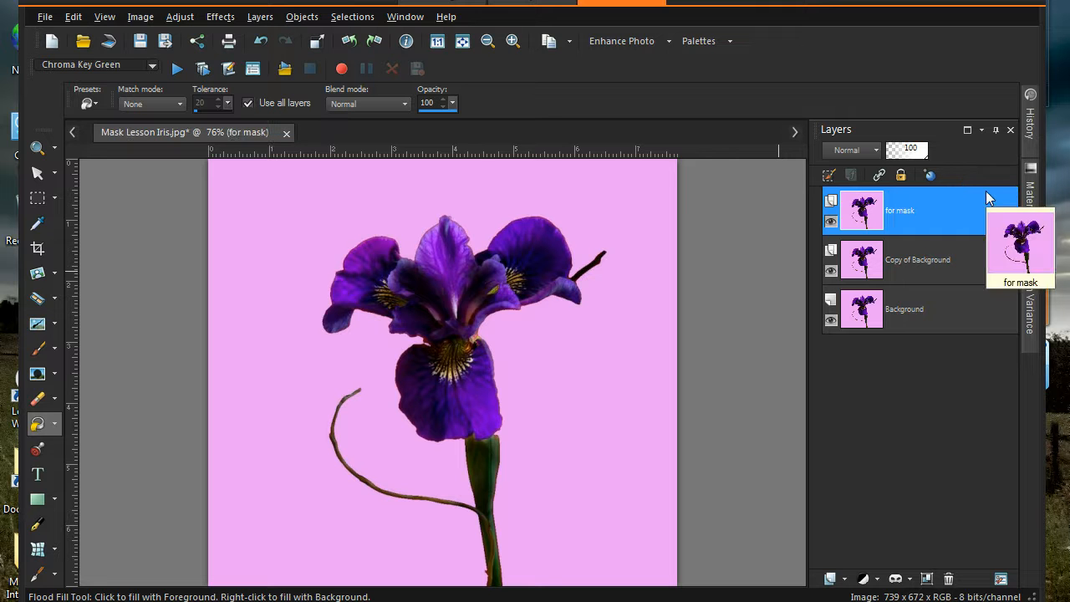
left_click_drag(988, 210, 993, 262)
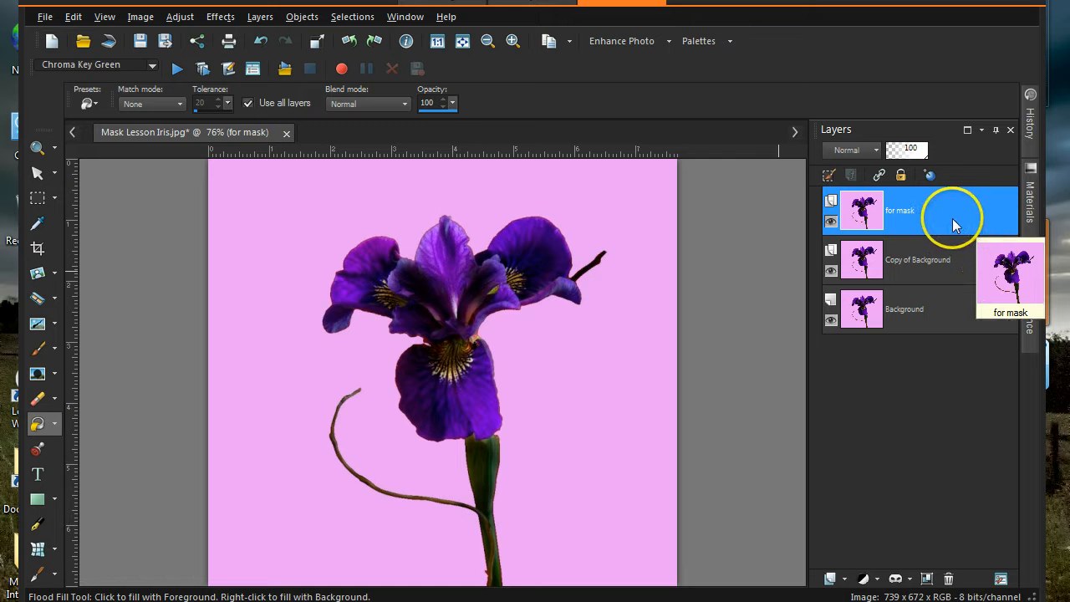
- Add a Hide All mask to the for mask layer, then reselect the for mask layer
left_click(903, 583)
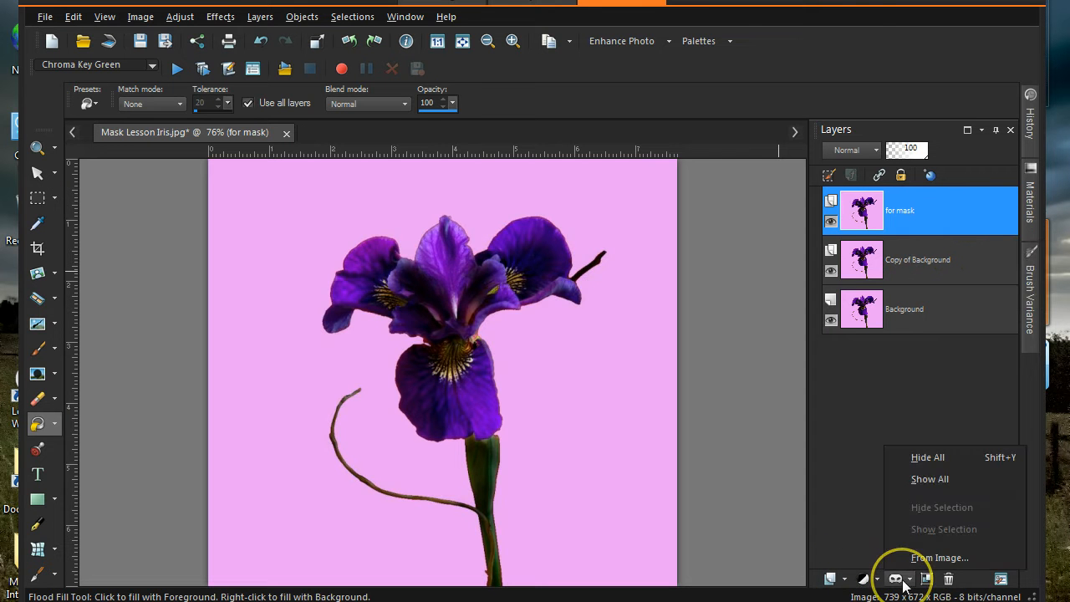
left_click(916, 457)
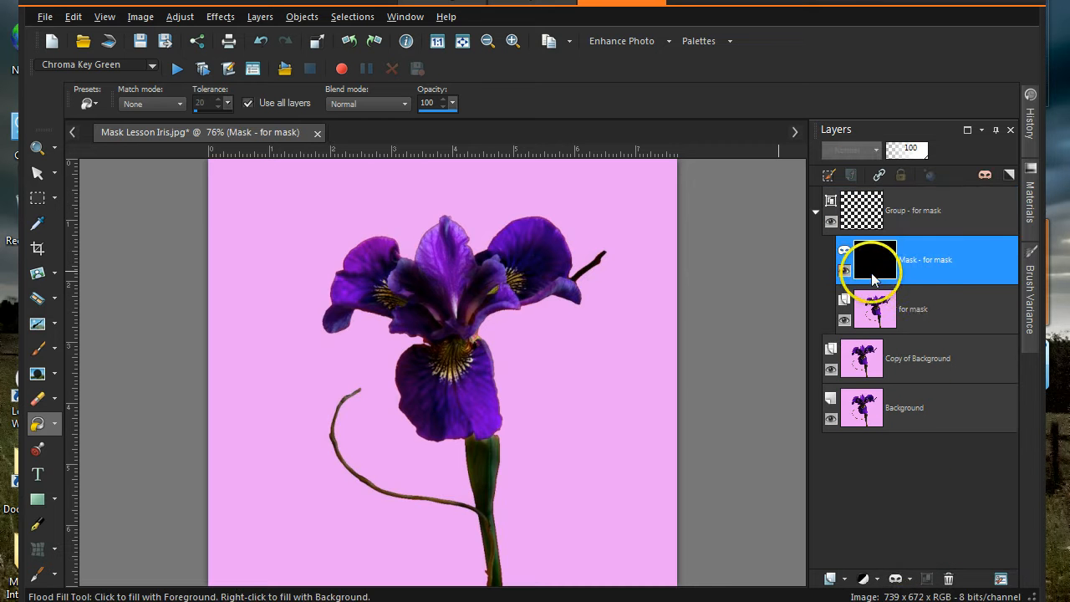
mouse_move(871, 261)
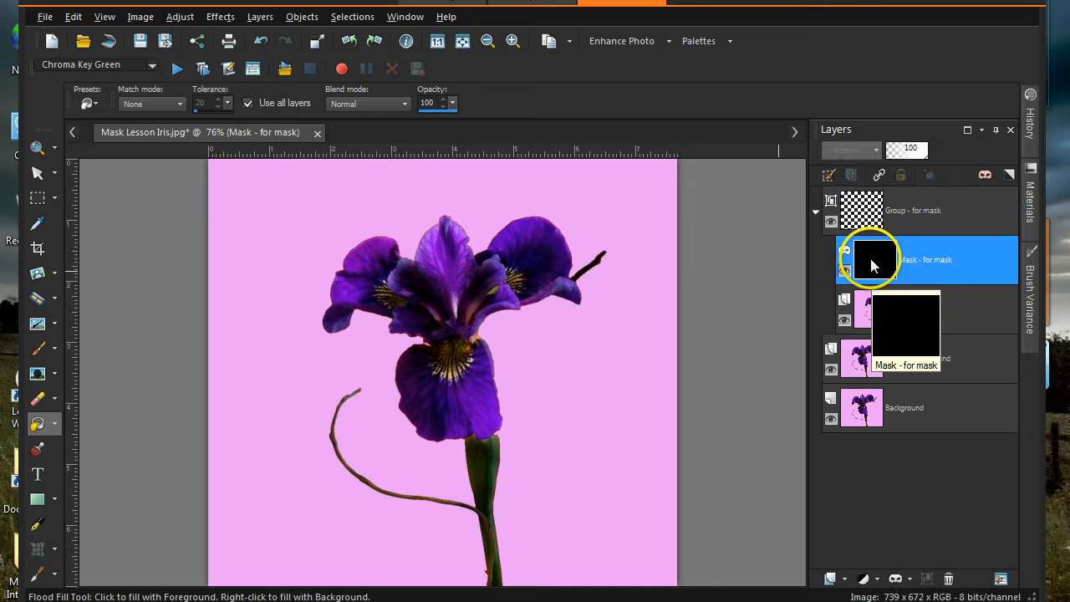
left_click(868, 322)
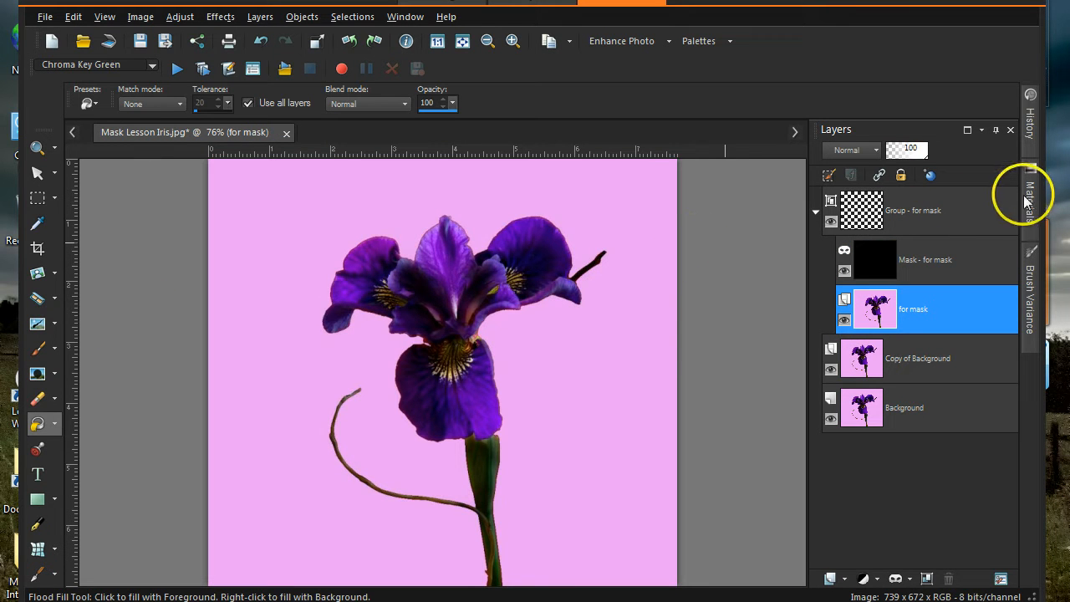
mouse_move(1026, 201)
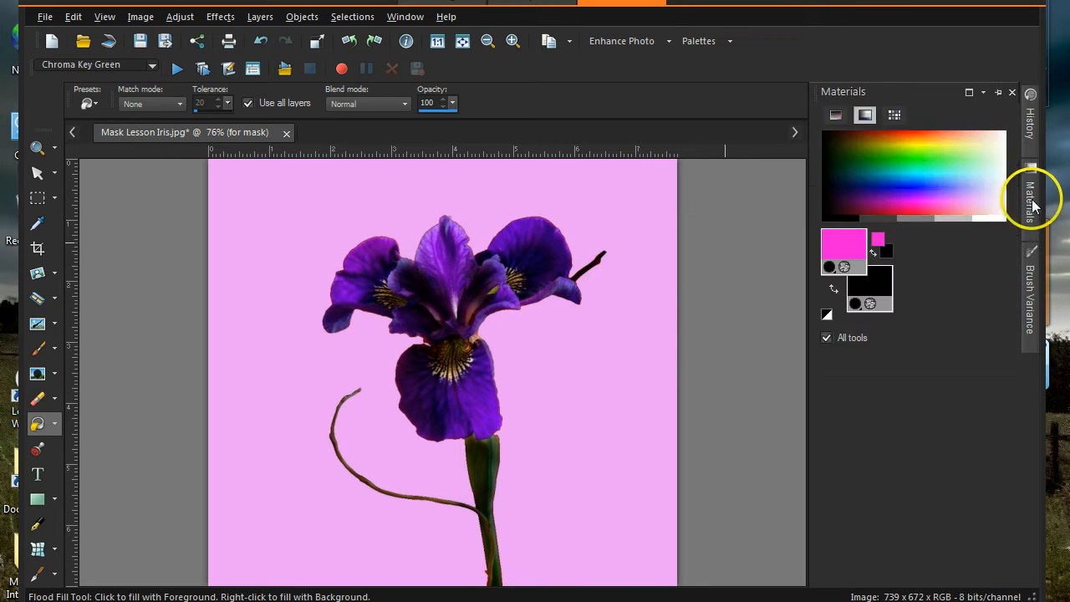
- Paint a yellow stroke across the lower petal with a smaller Paint Brush
left_click(917, 138)
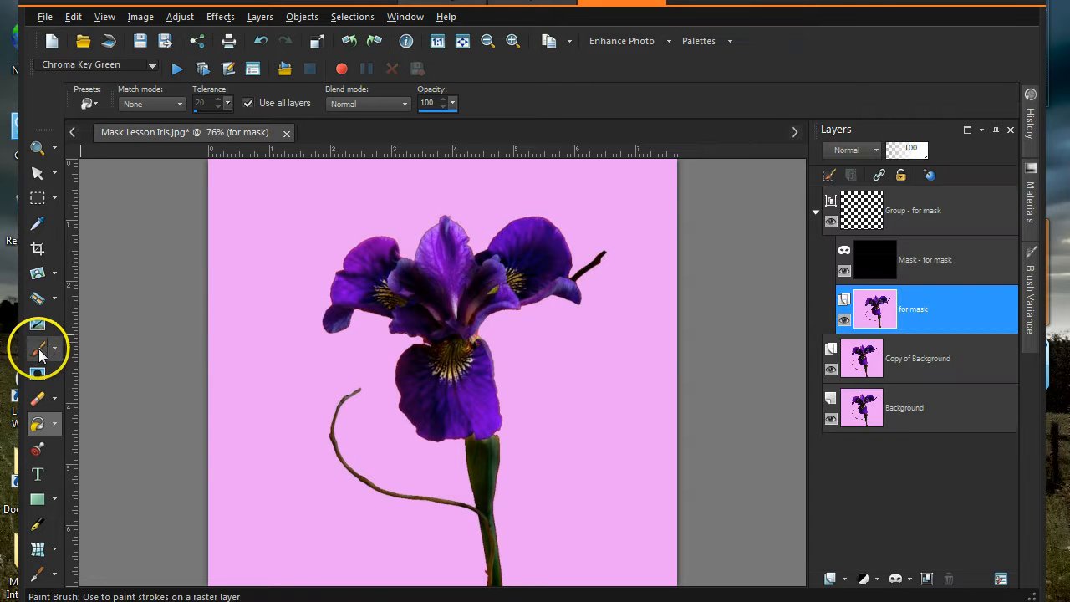
left_click(39, 351)
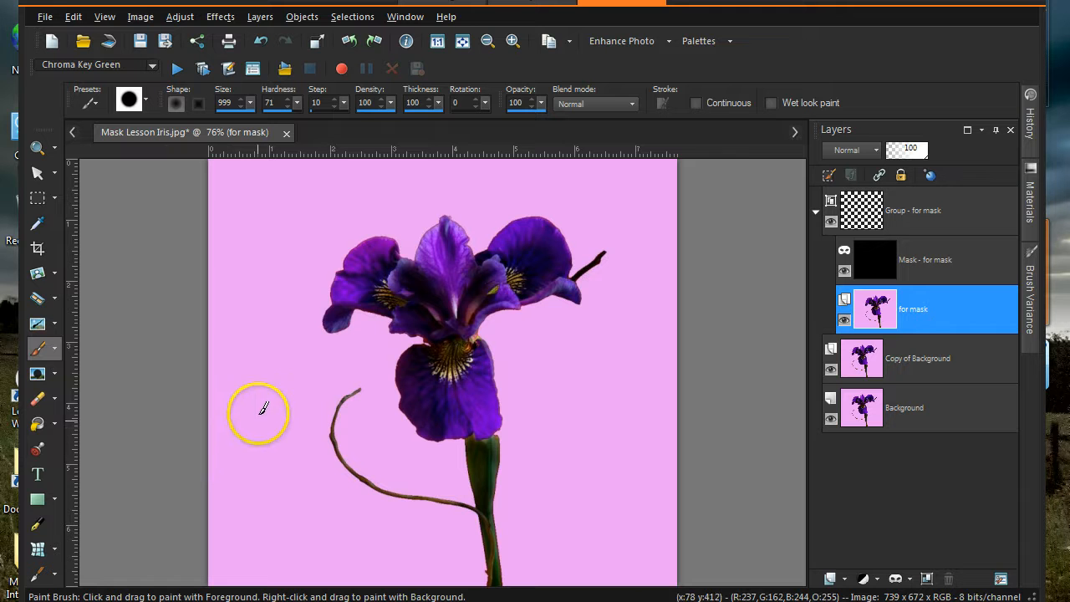
left_click_drag(249, 104, 207, 125)
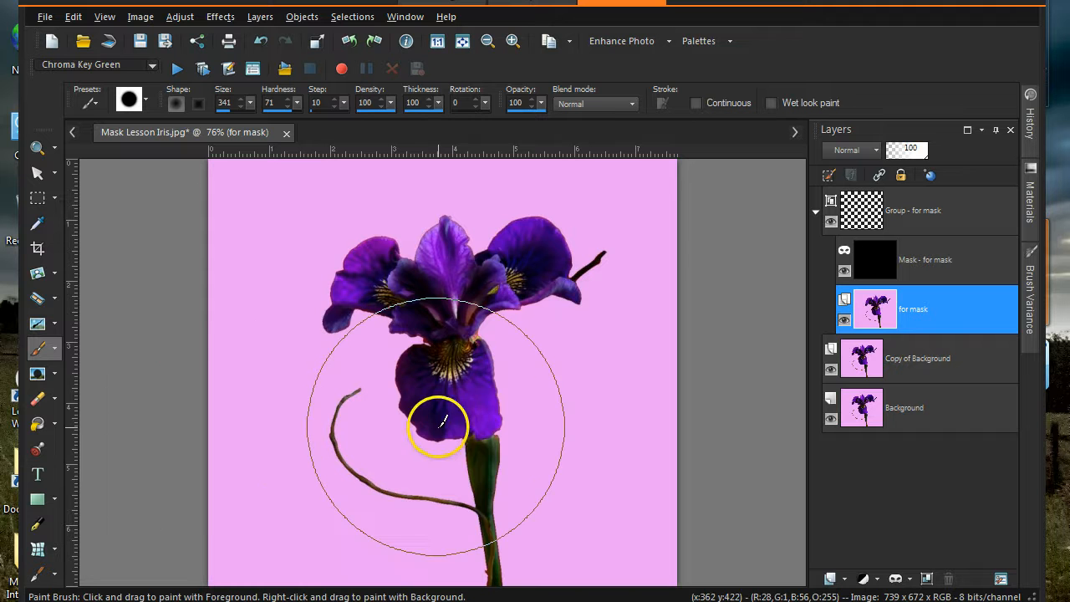
left_click_drag(440, 422, 513, 418)
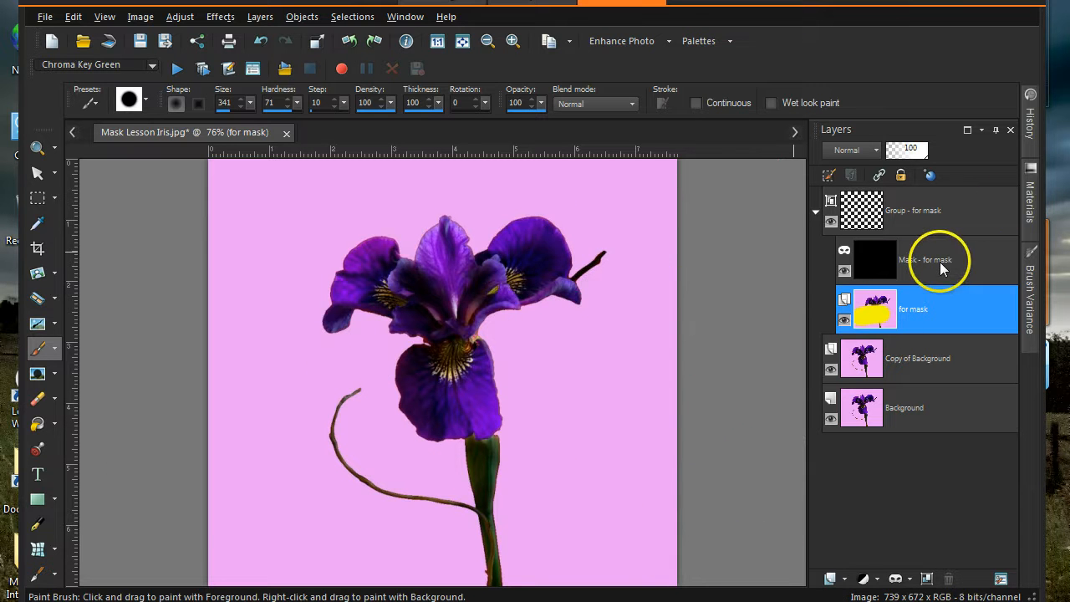
- Check the Copy of Background and for mask layers, then select the mask layer
mouse_move(940, 264)
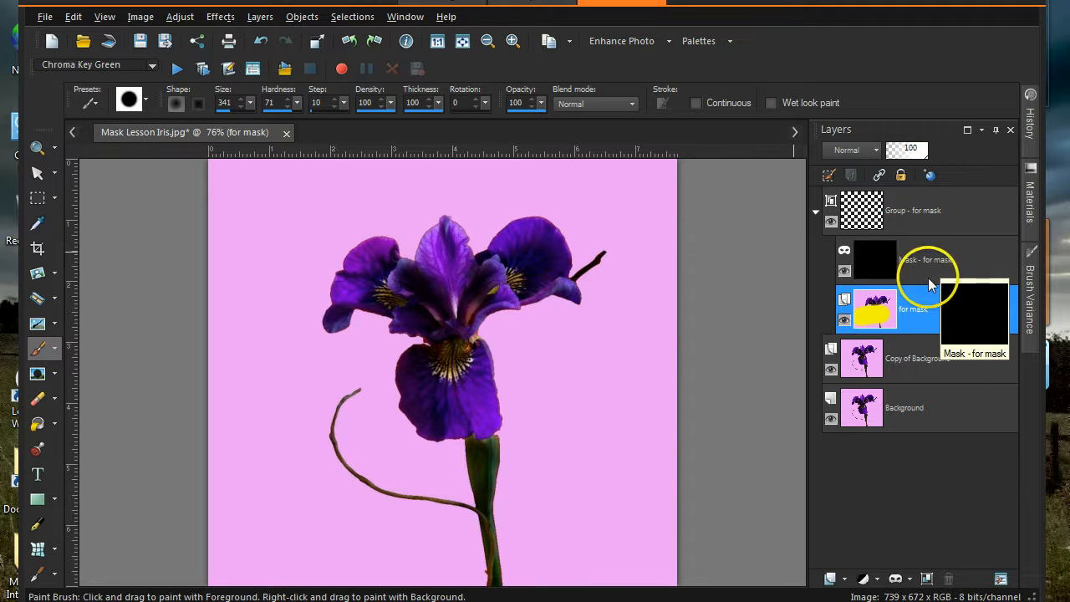
mouse_move(920, 324)
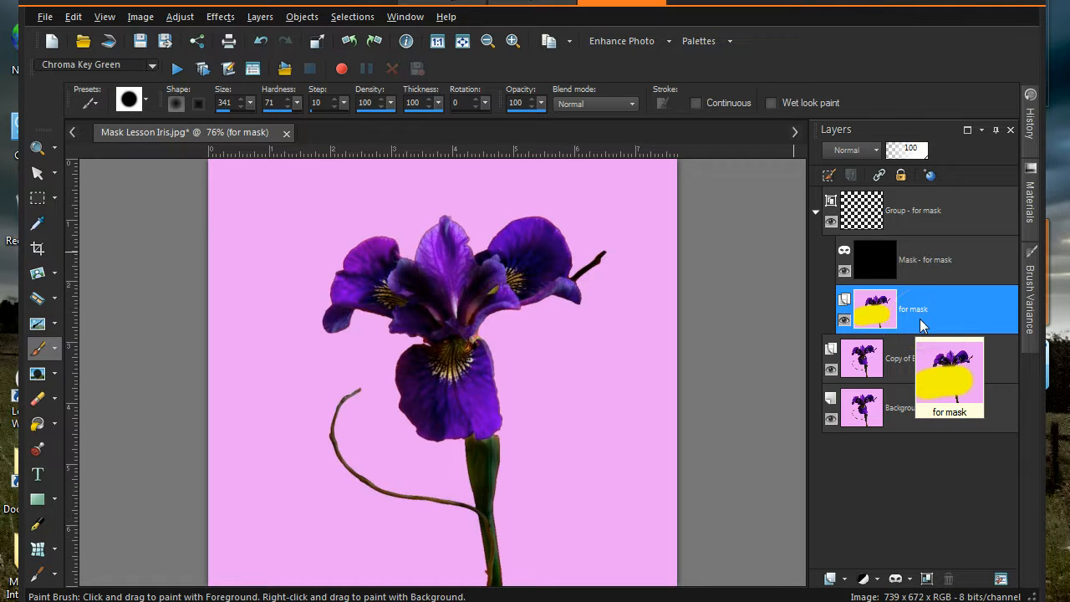
left_click(905, 369)
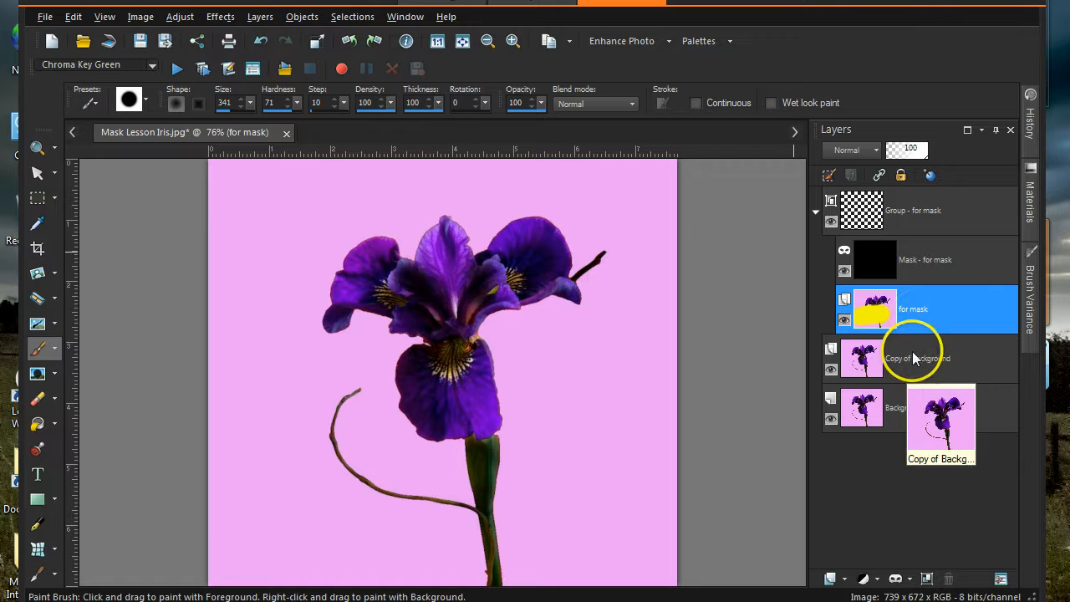
left_click(914, 316)
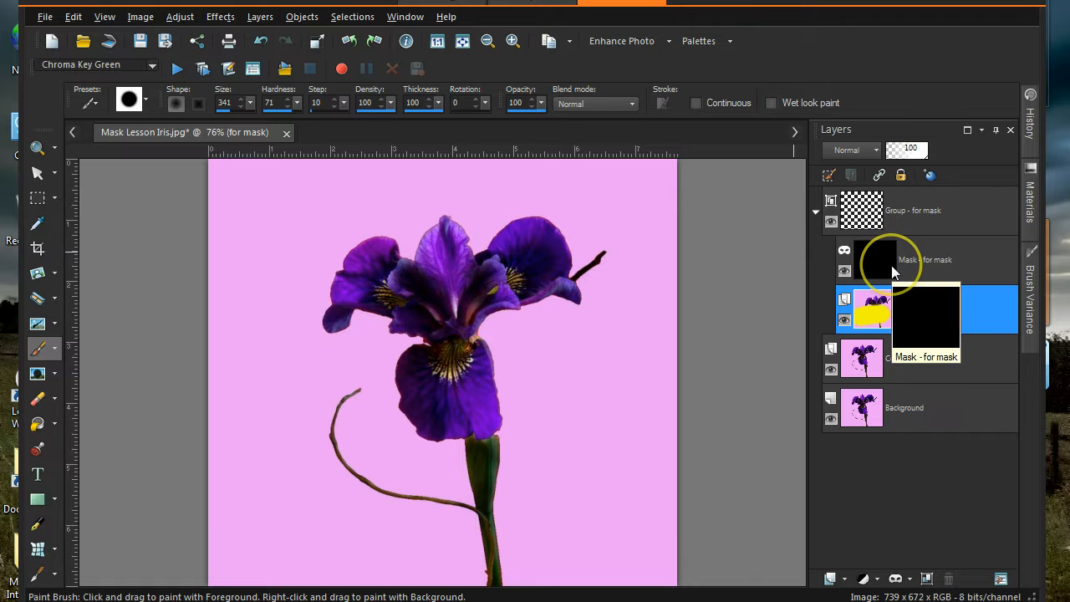
left_click(857, 290)
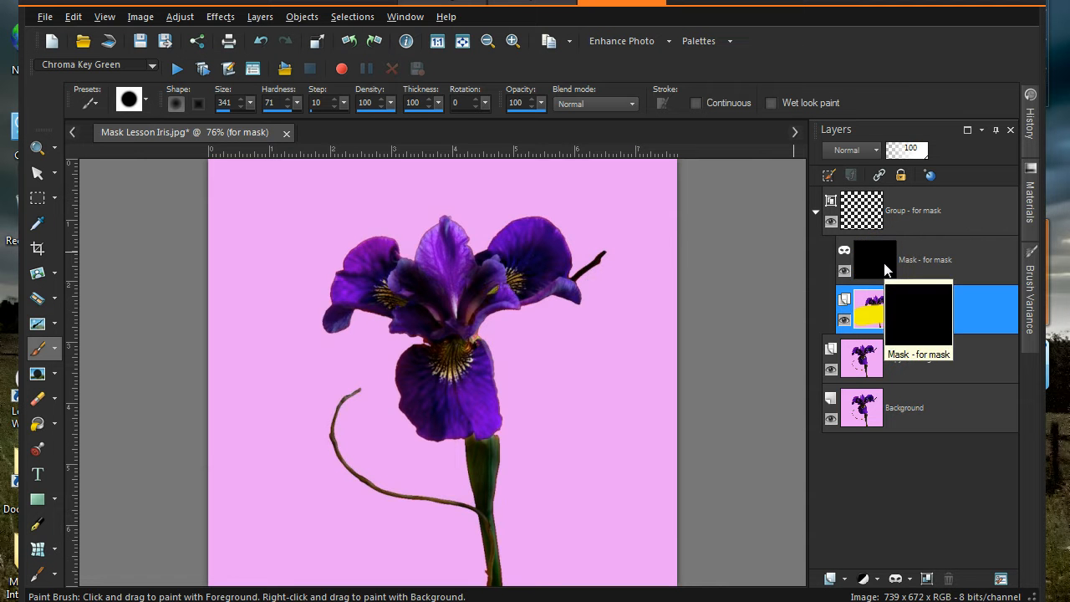
left_click(884, 267)
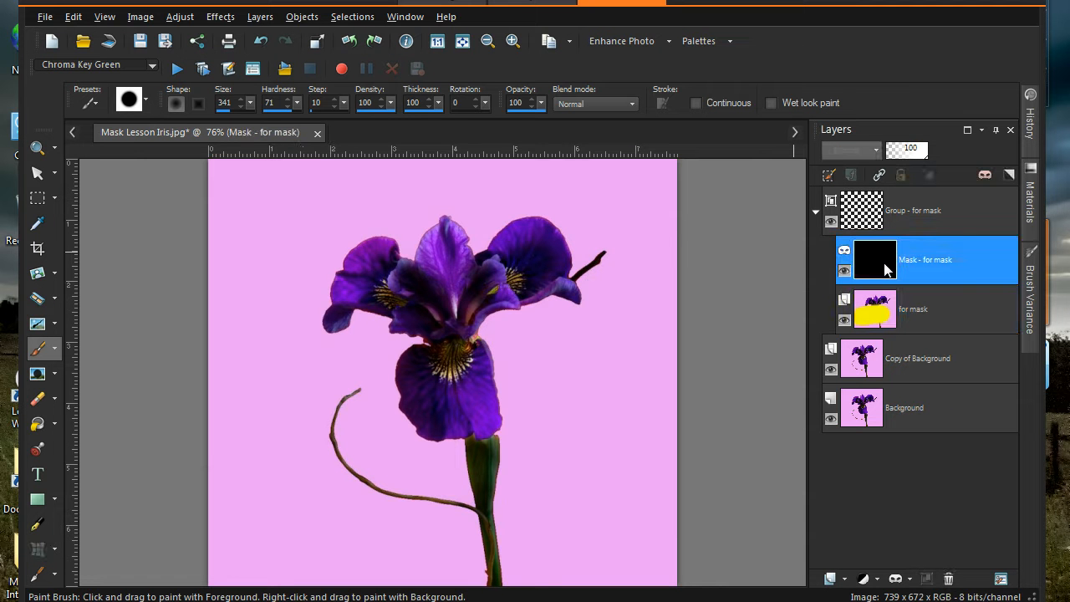
- Paint white on the mask over the petal and stem with brush size 194
left_click(1033, 207)
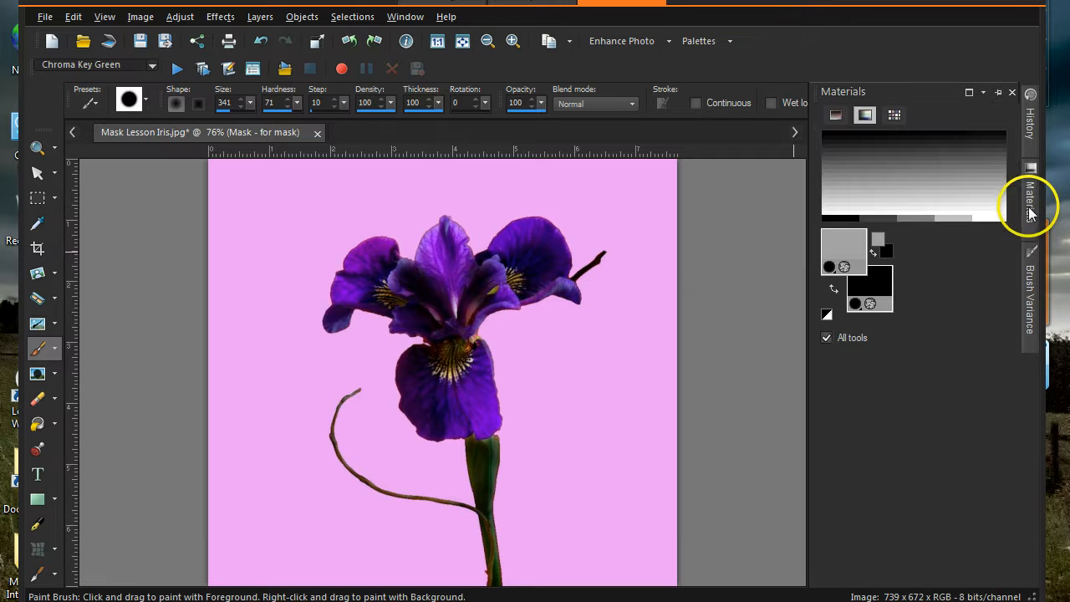
left_click(1007, 204)
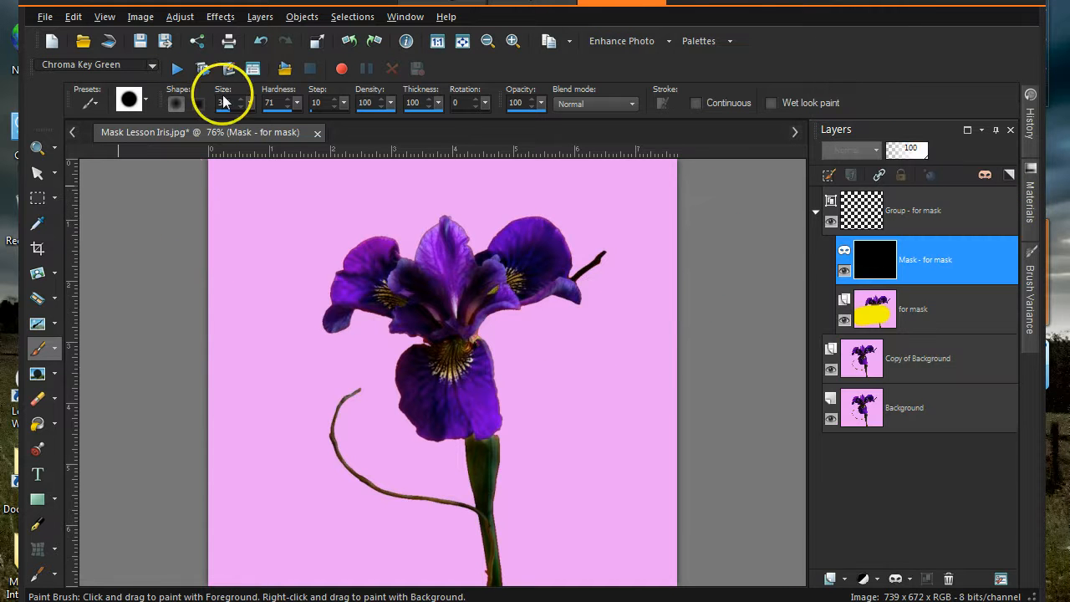
left_click_drag(253, 106, 239, 106)
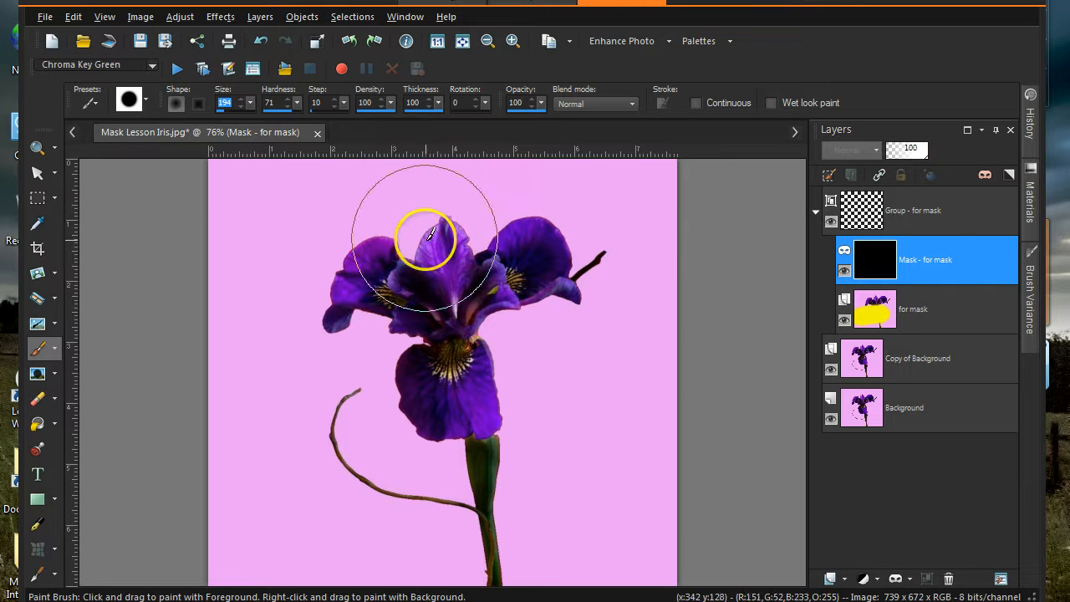
mouse_move(429, 234)
left_mouse_down()
mouse_move(420, 210)
mouse_move(406, 251)
mouse_move(401, 509)
mouse_move(382, 530)
mouse_move(401, 547)
left_mouse_up()
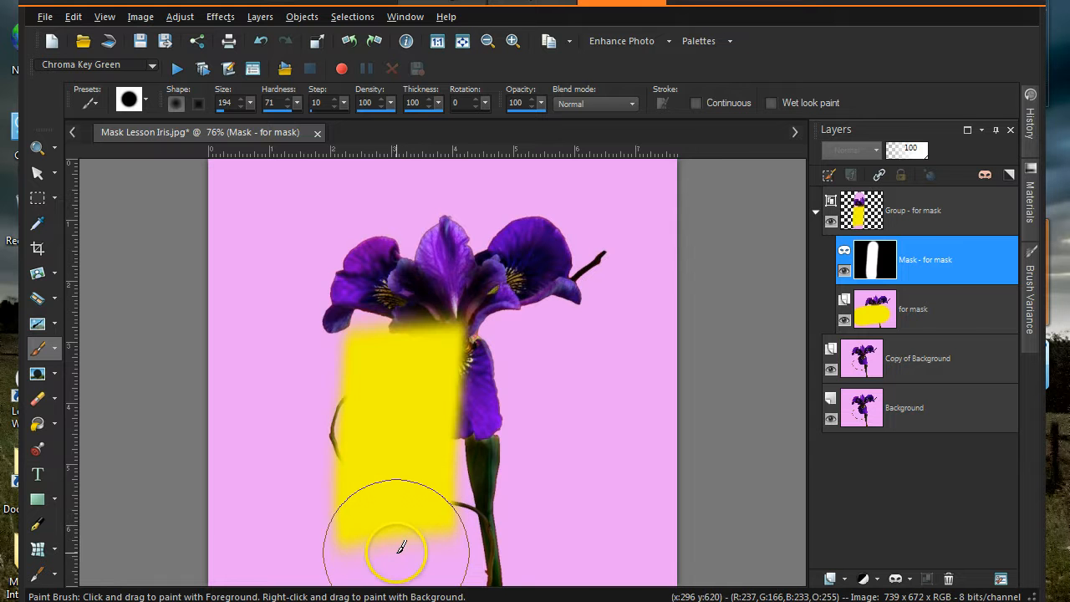
mouse_move(885, 269)
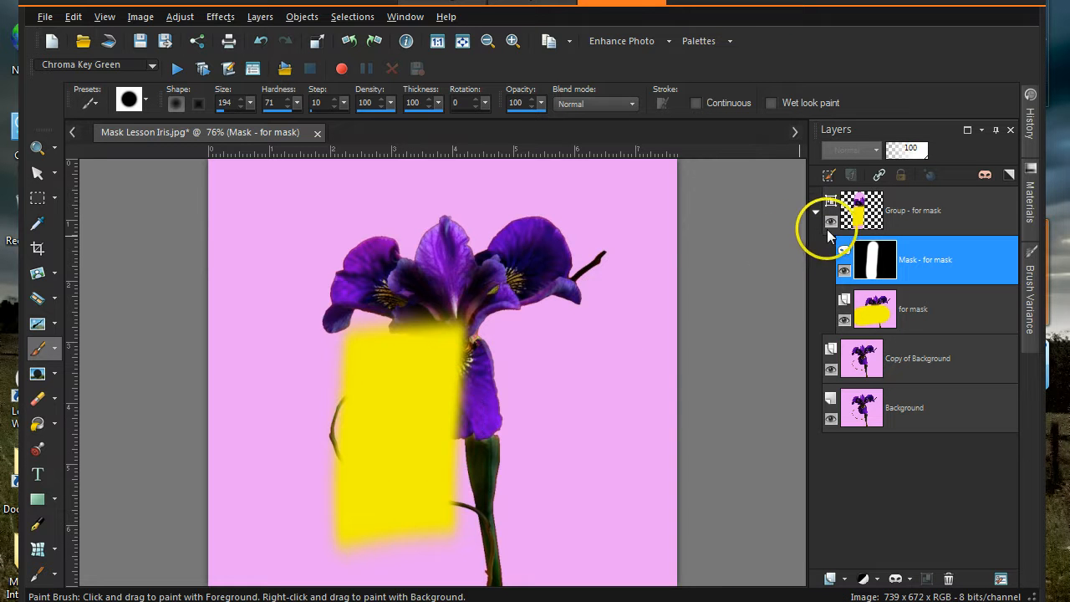
- Paint mid grey (163) on the mask to the left of the yellow
left_click(1036, 215)
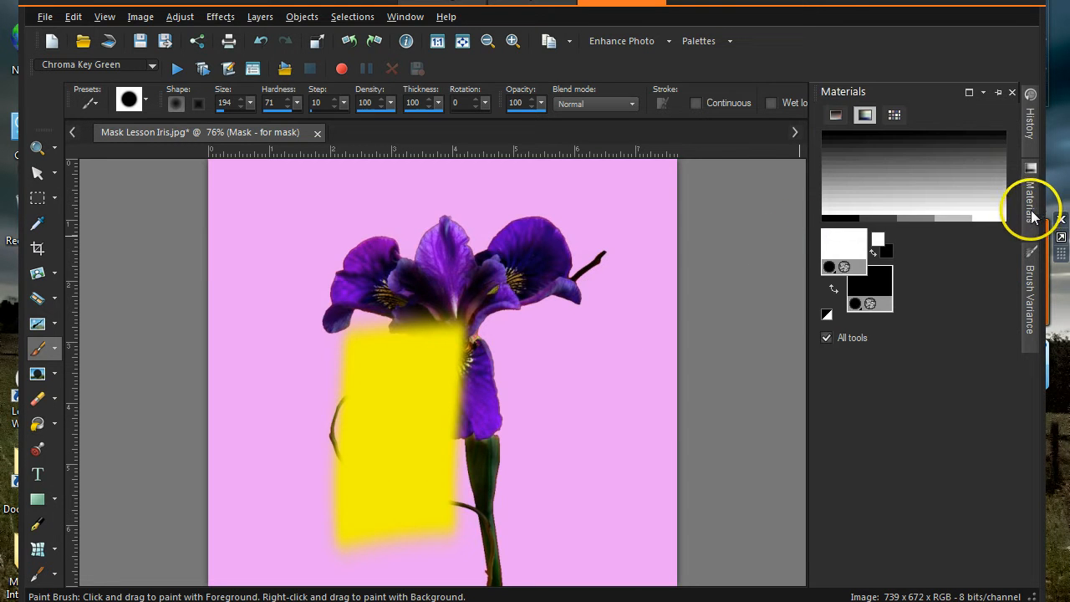
left_click(921, 162)
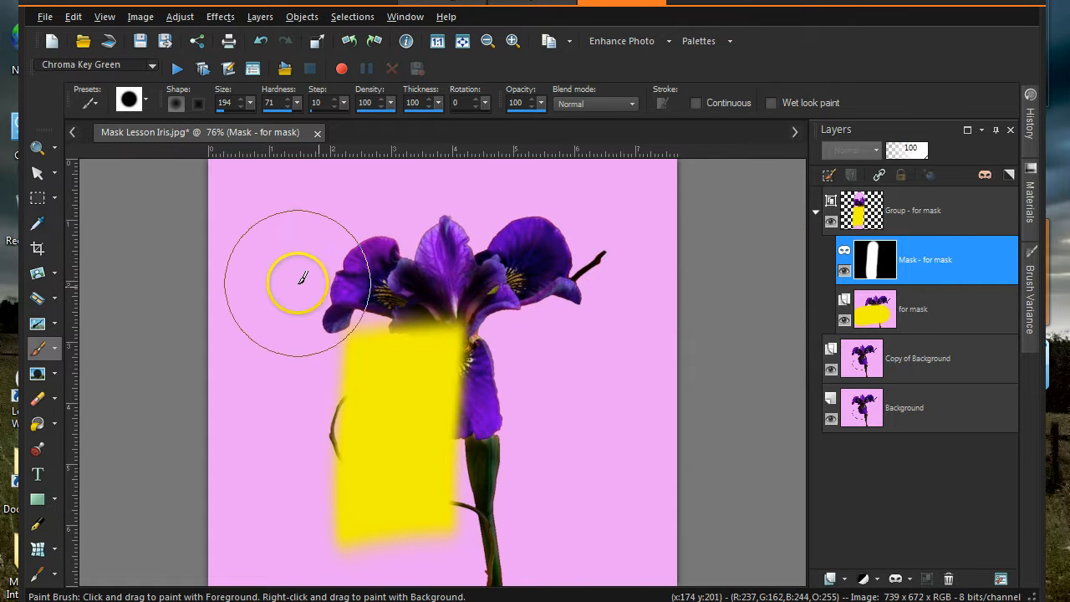
mouse_move(307, 376)
left_mouse_down()
mouse_move(282, 554)
mouse_move(311, 531)
left_mouse_up()
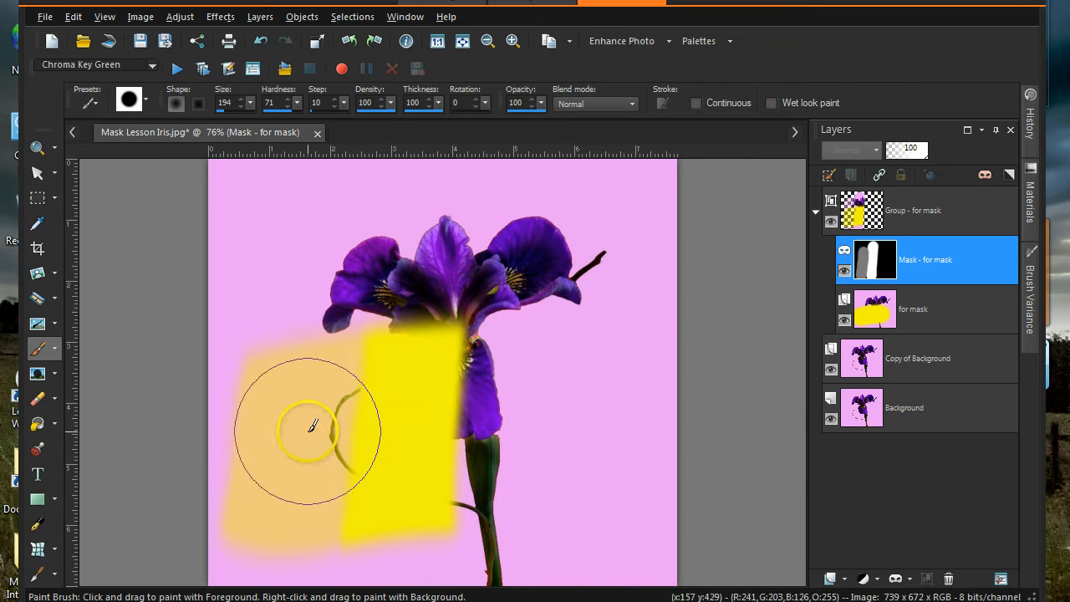
mouse_move(867, 352)
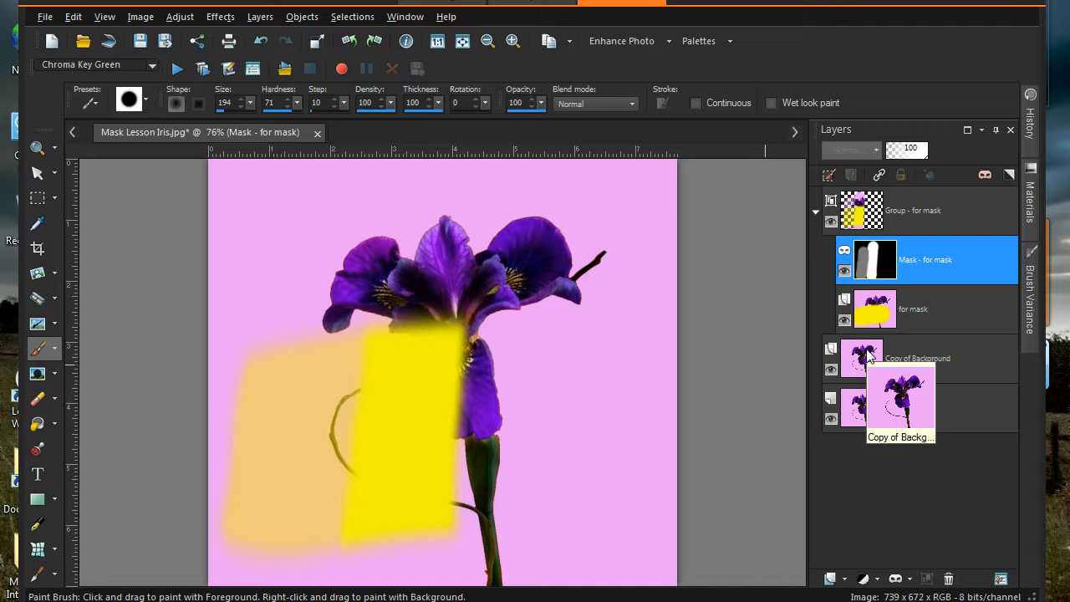
mouse_move(867, 270)
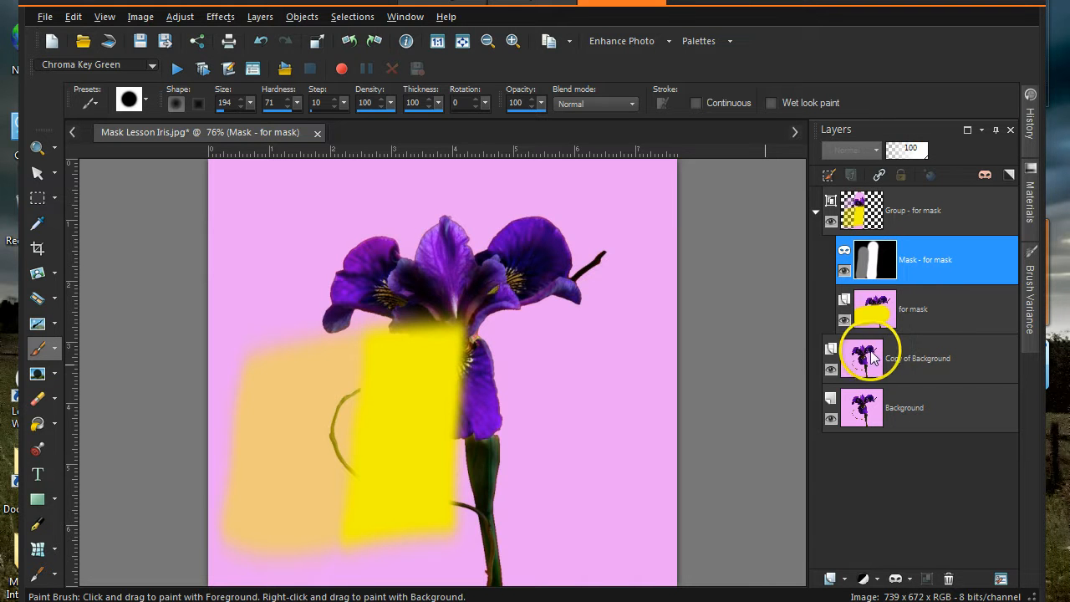
mouse_move(867, 380)
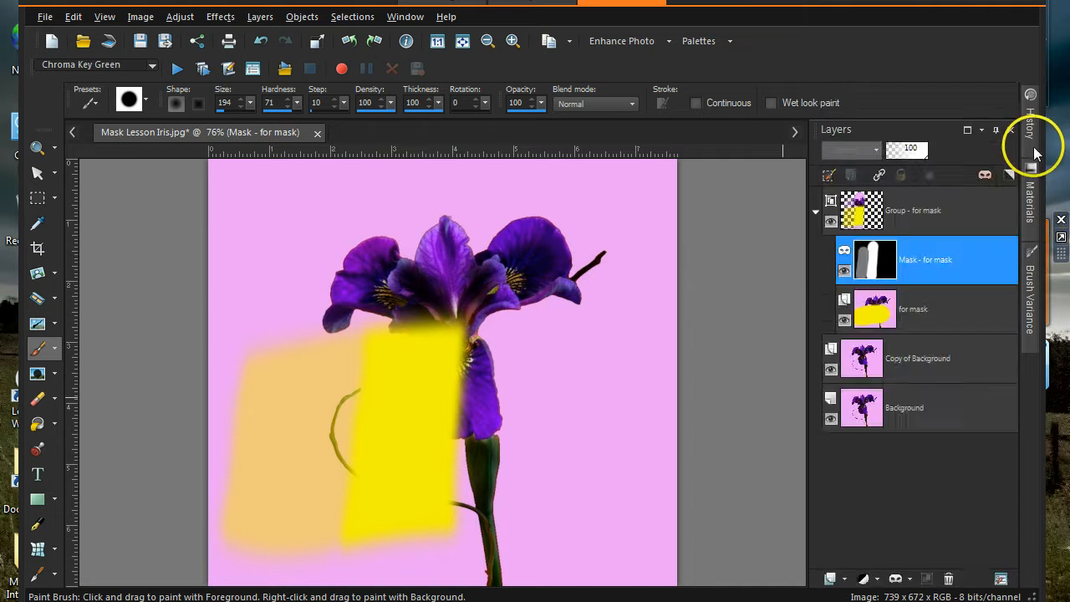
mouse_move(1034, 153)
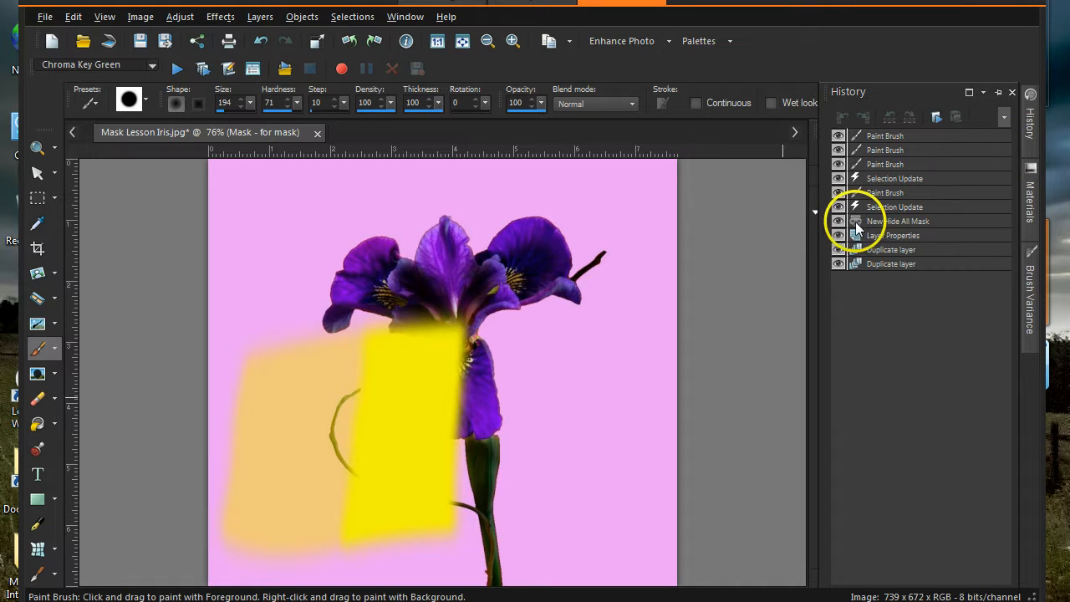
- Undo the painted mask, add a Show All mask, and select the for mask layer
left_click(840, 223)
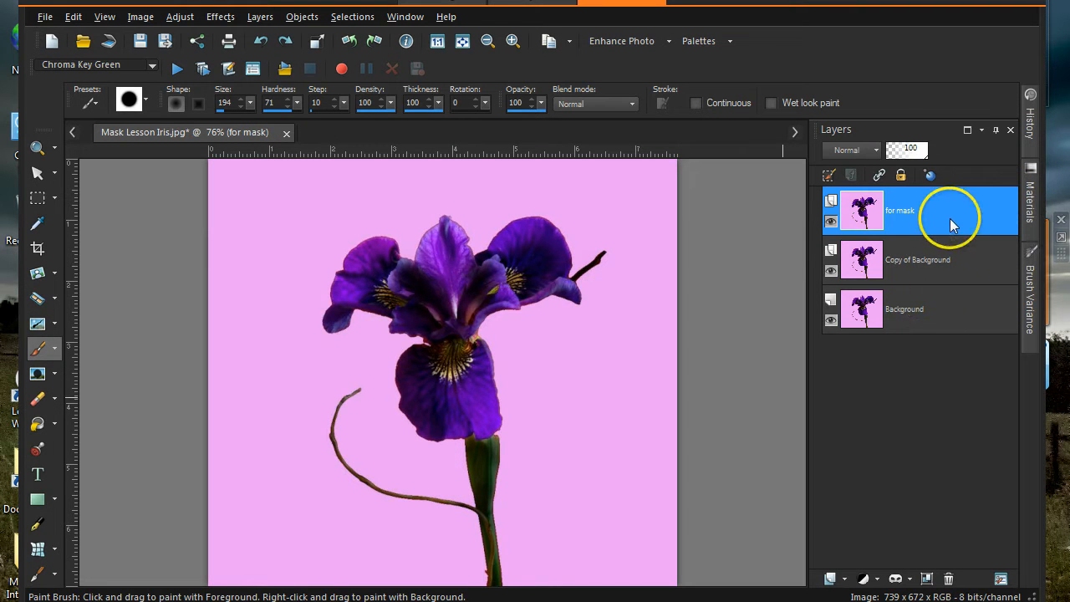
mouse_move(949, 217)
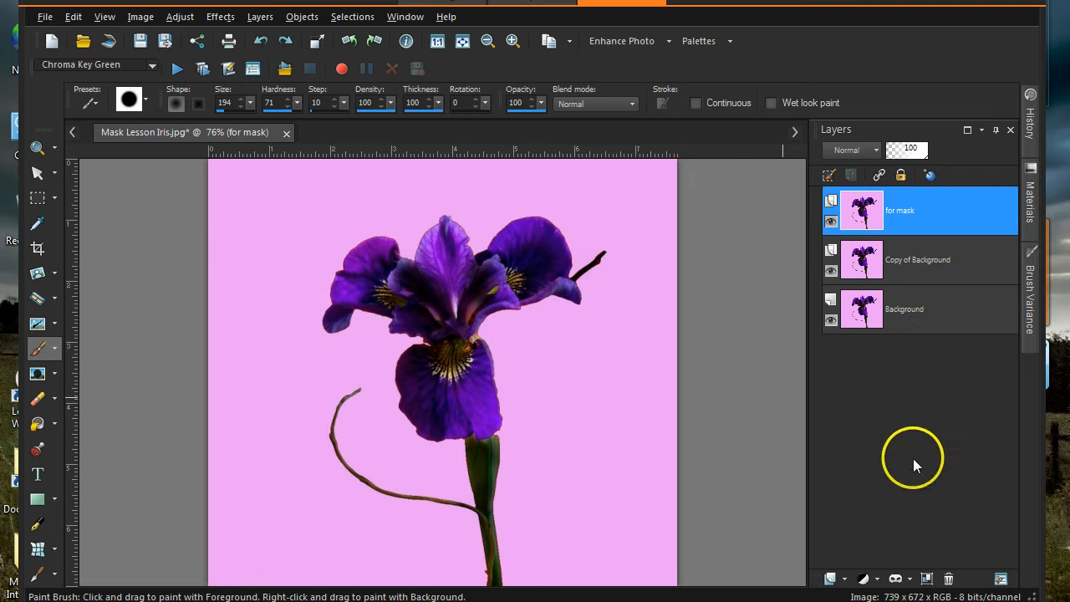
left_click(902, 578)
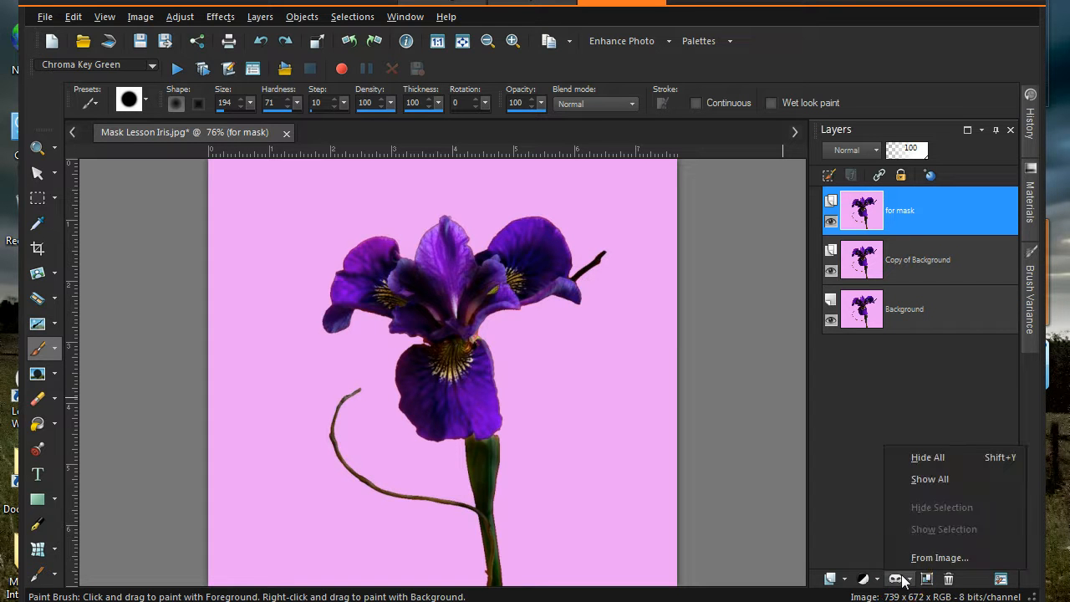
left_click(921, 479)
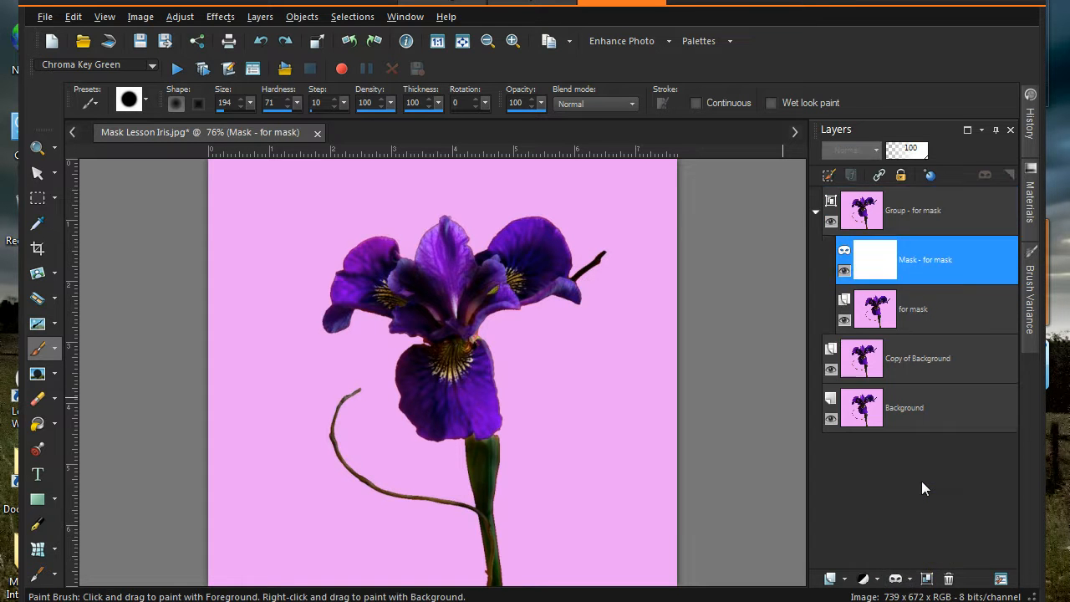
left_click(936, 319)
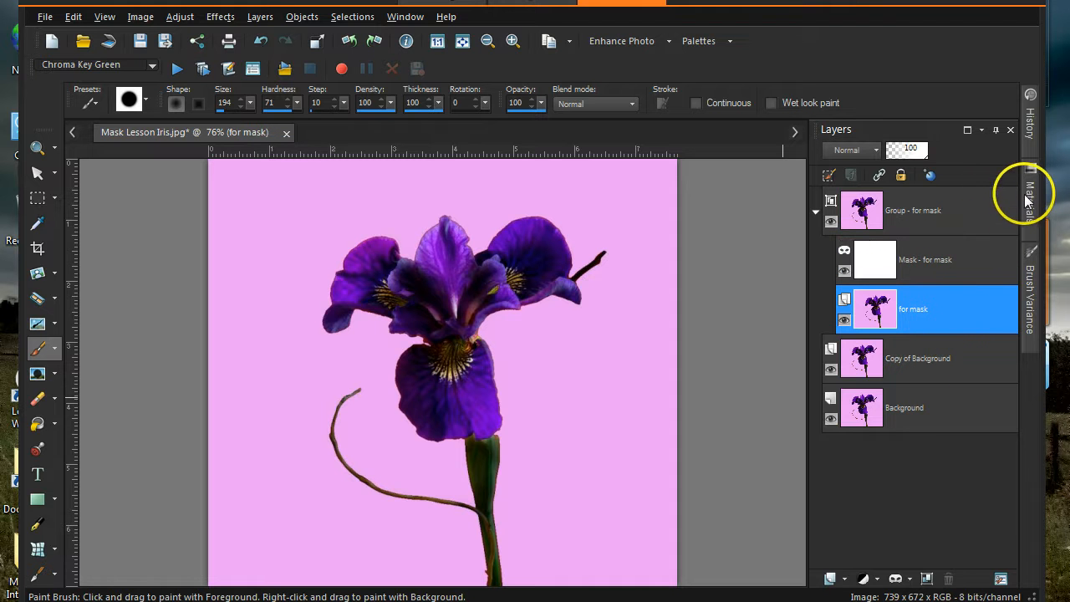
- Paint a wide saturated-yellow band across the middle of the image
mouse_move(1028, 199)
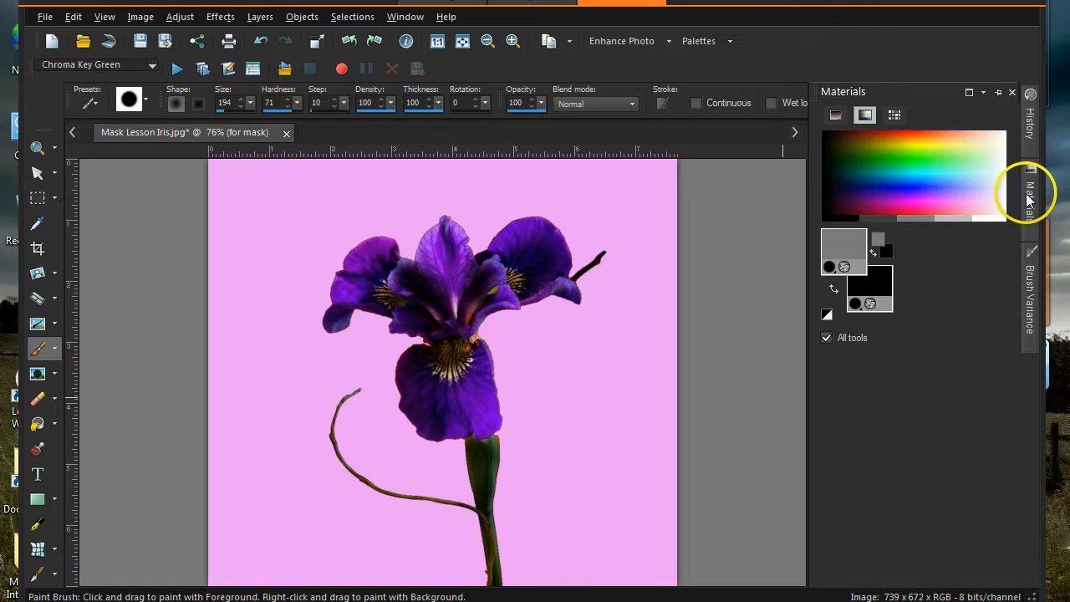
left_click(952, 137)
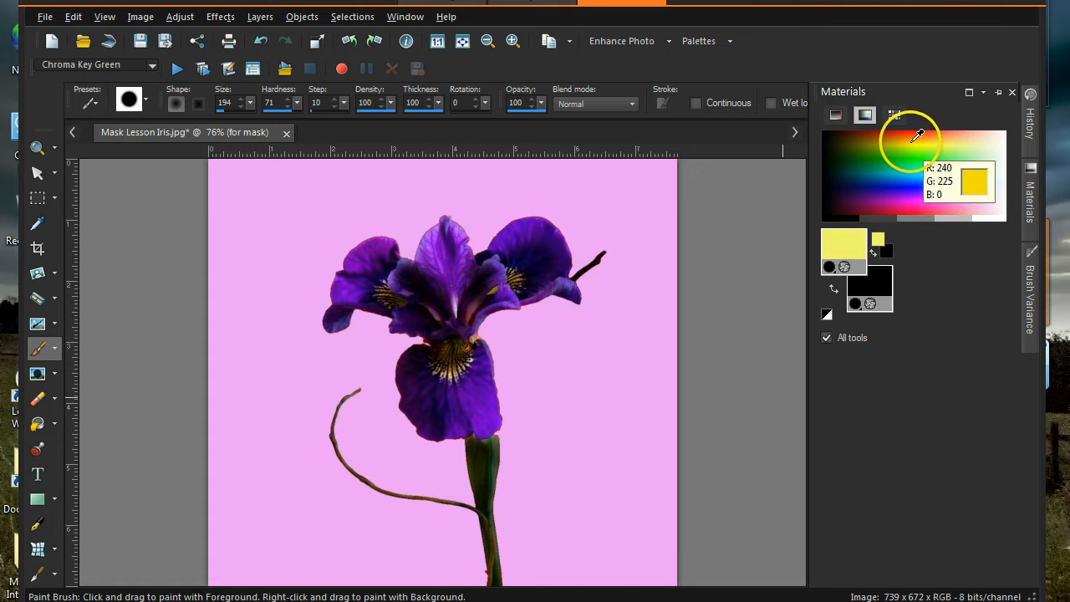
left_click(919, 135)
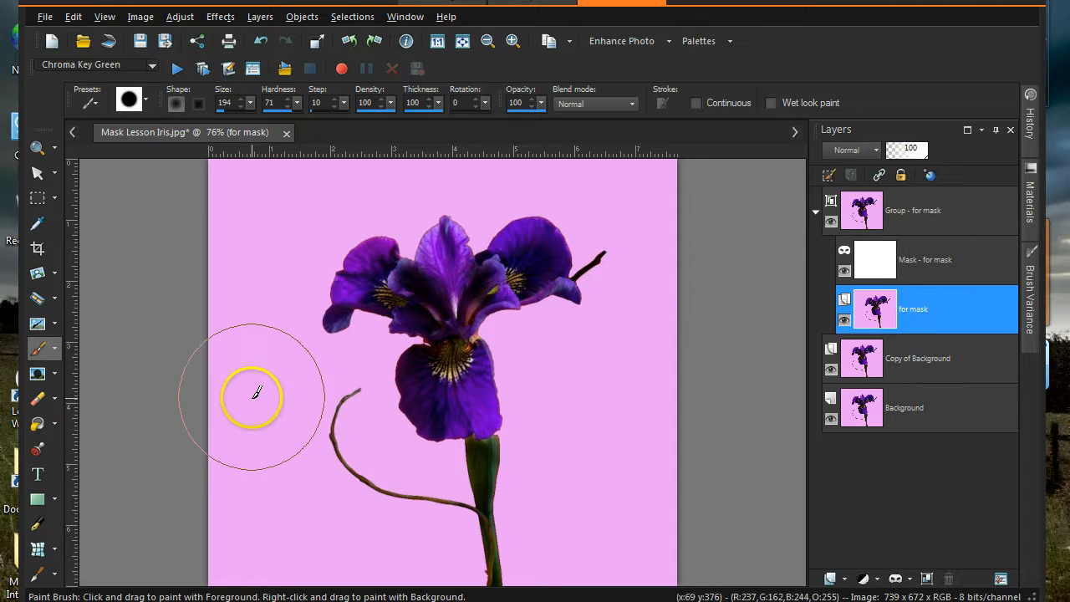
left_click_drag(264, 392, 669, 382)
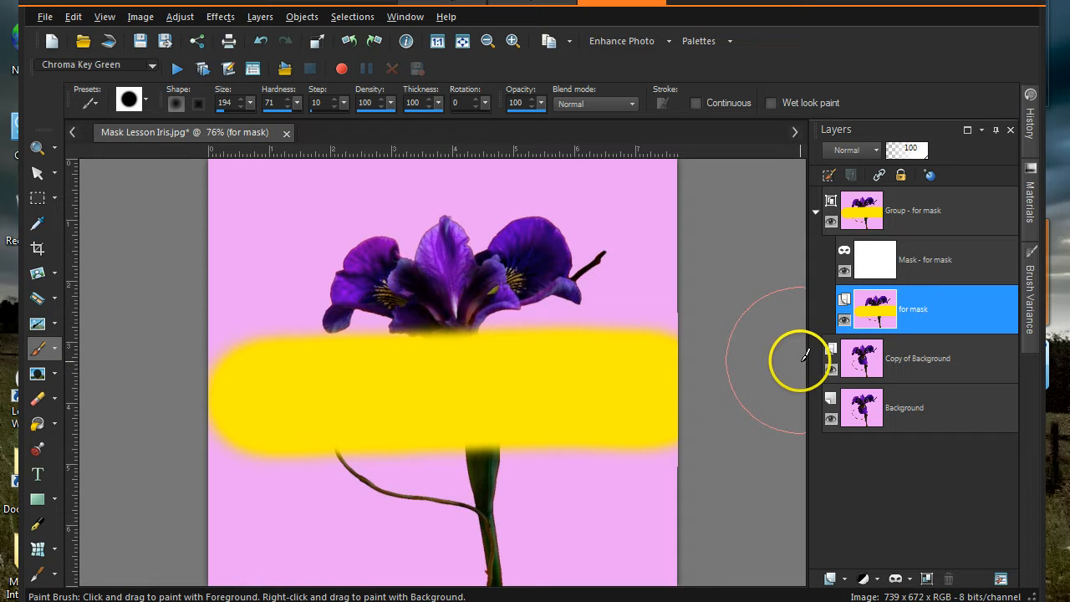
- Switch the foreground paint colour to black
mouse_move(886, 322)
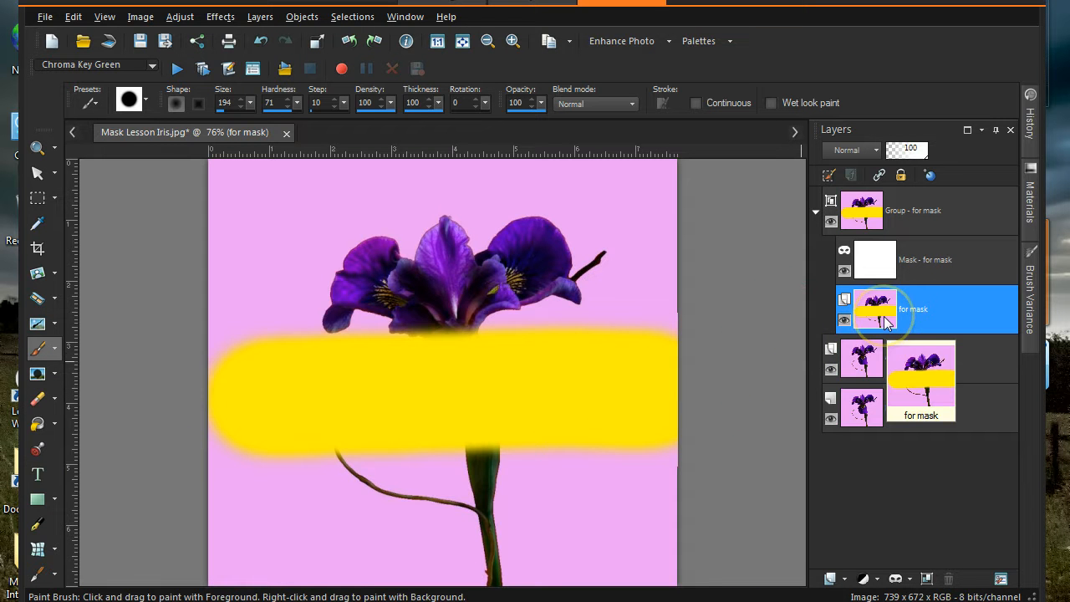
left_click(885, 271)
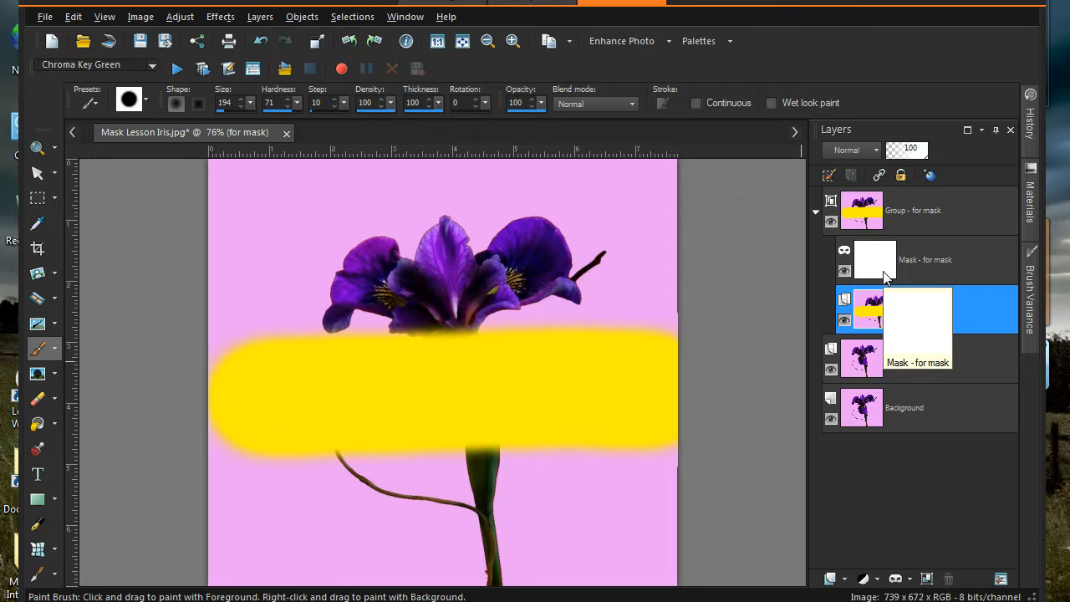
left_click(879, 303)
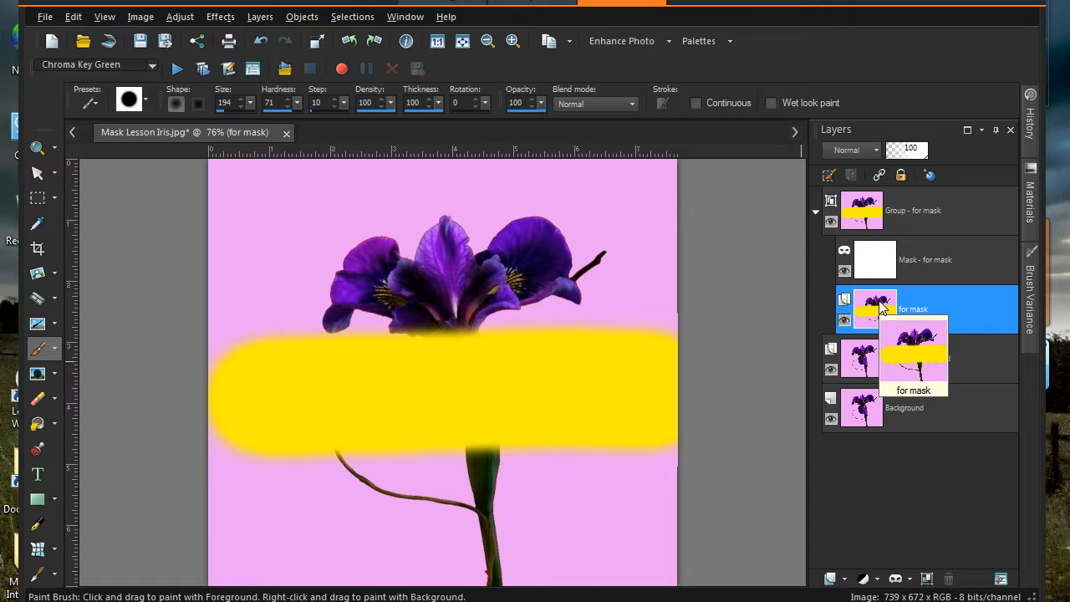
left_click(876, 316)
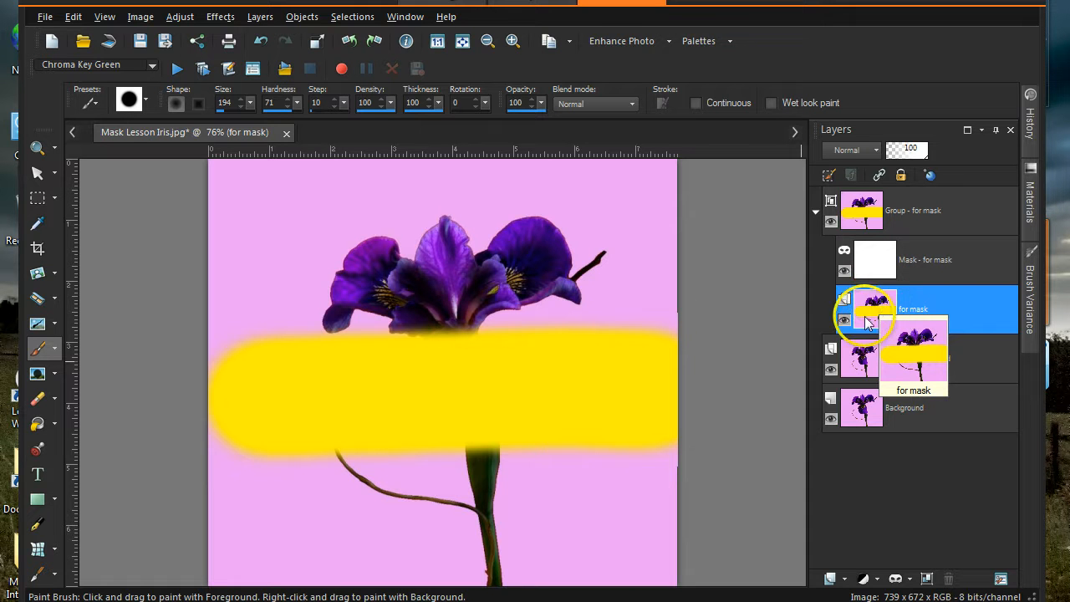
left_click(1030, 211)
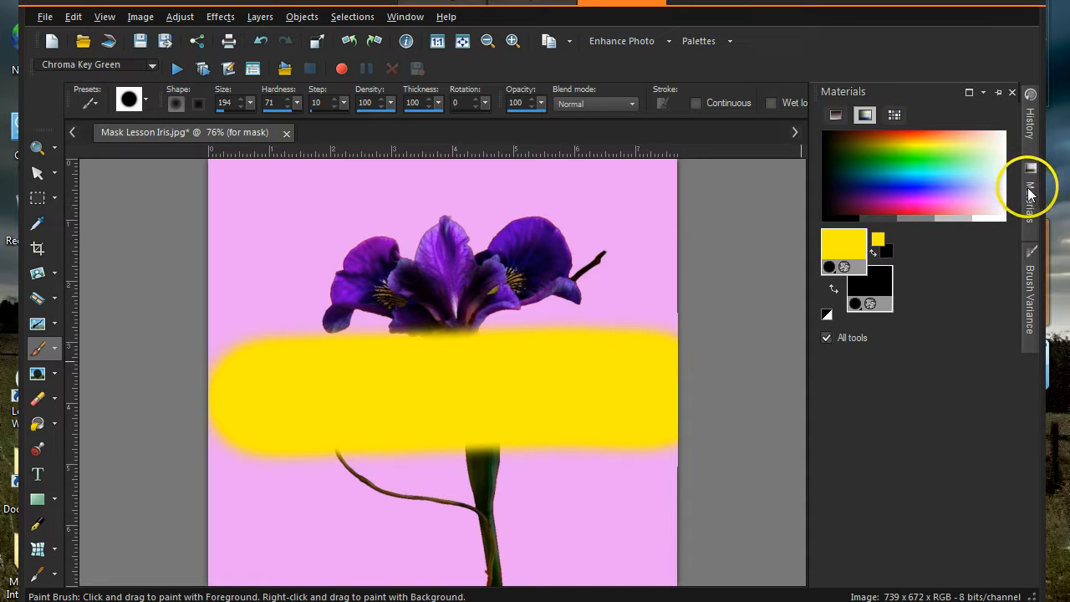
left_click(863, 209)
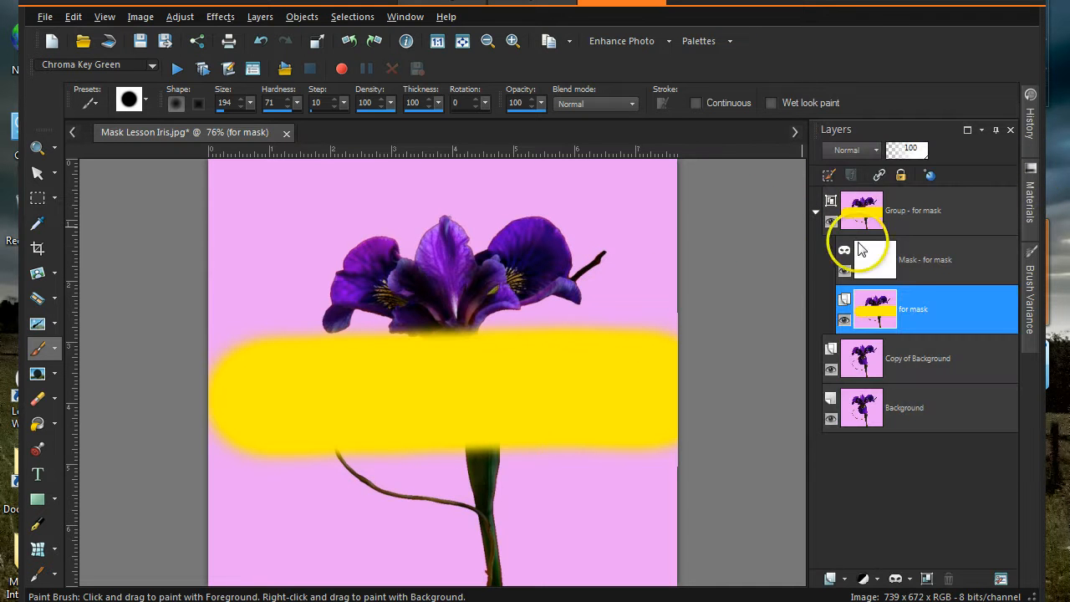
- Paint black on Mask - for mask down through the flower centre
left_click(923, 265)
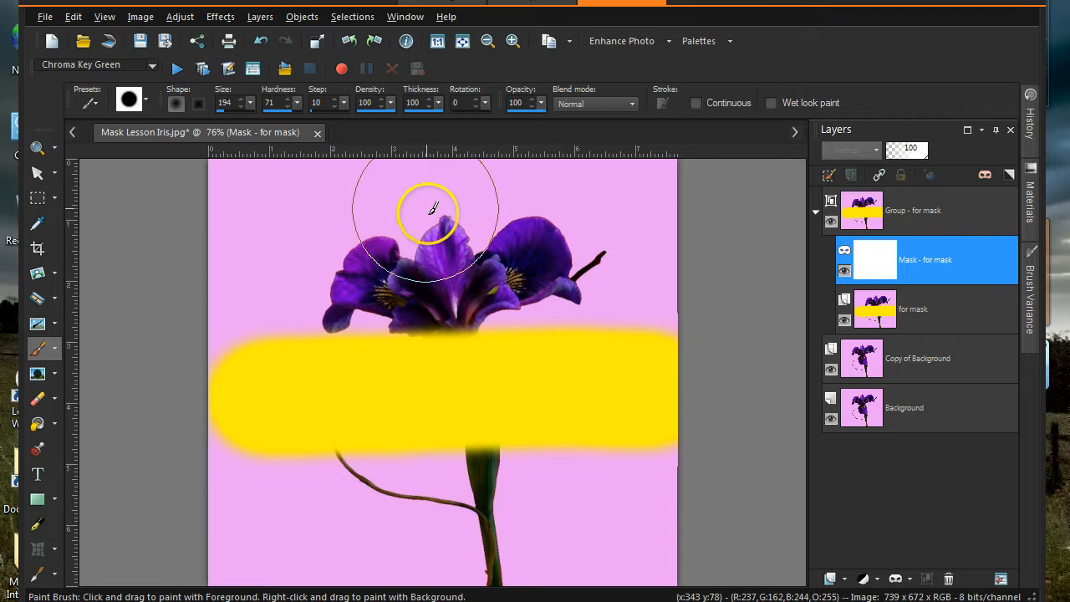
left_click_drag(429, 256, 451, 403)
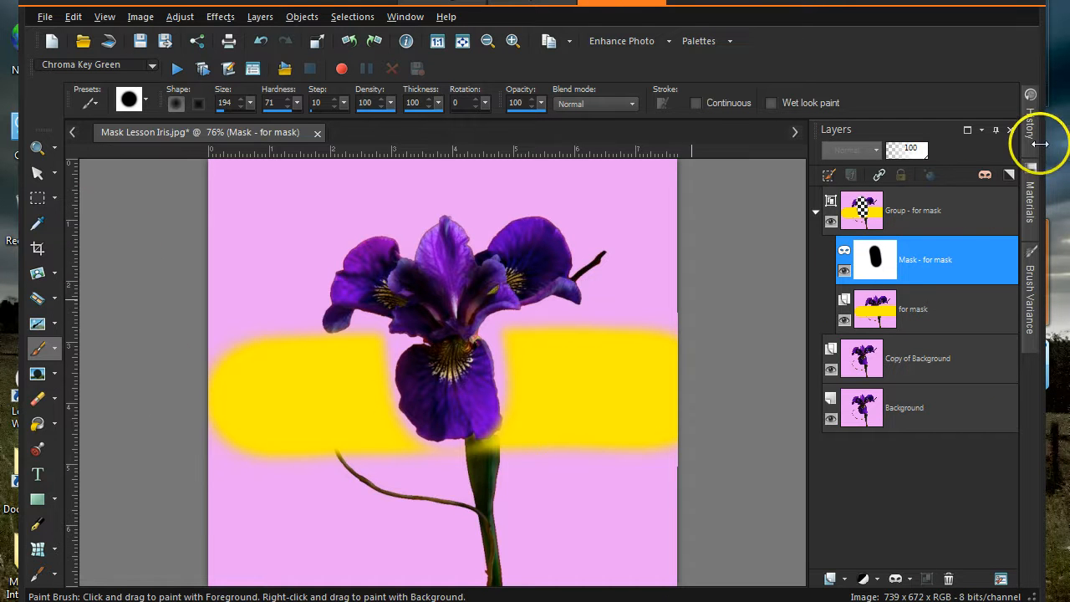
- Revert in History to the state before the yellow painting and mask group
mouse_move(1028, 154)
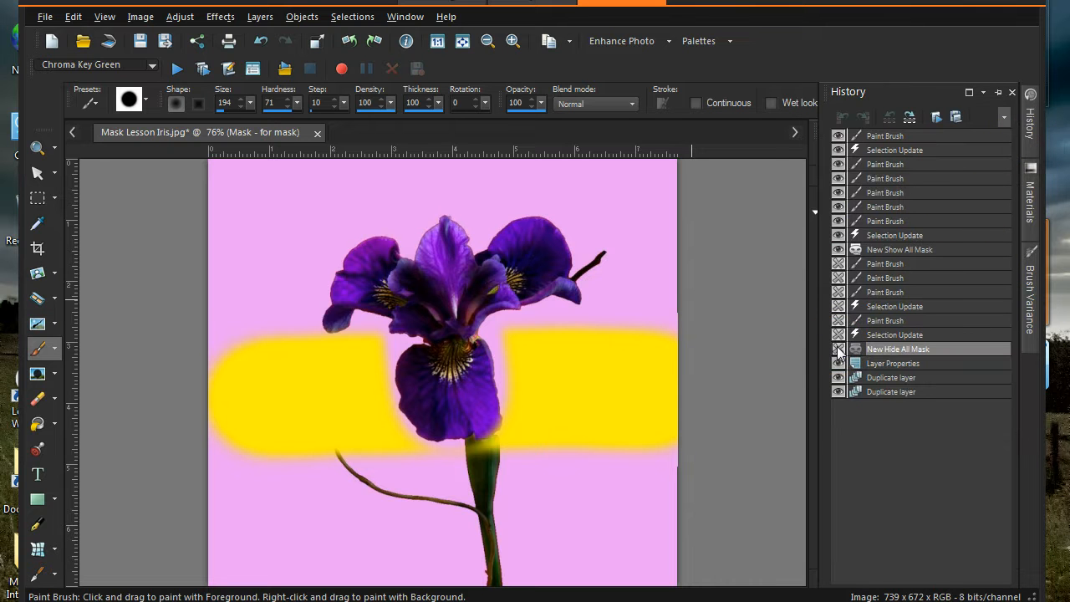
left_click(838, 251)
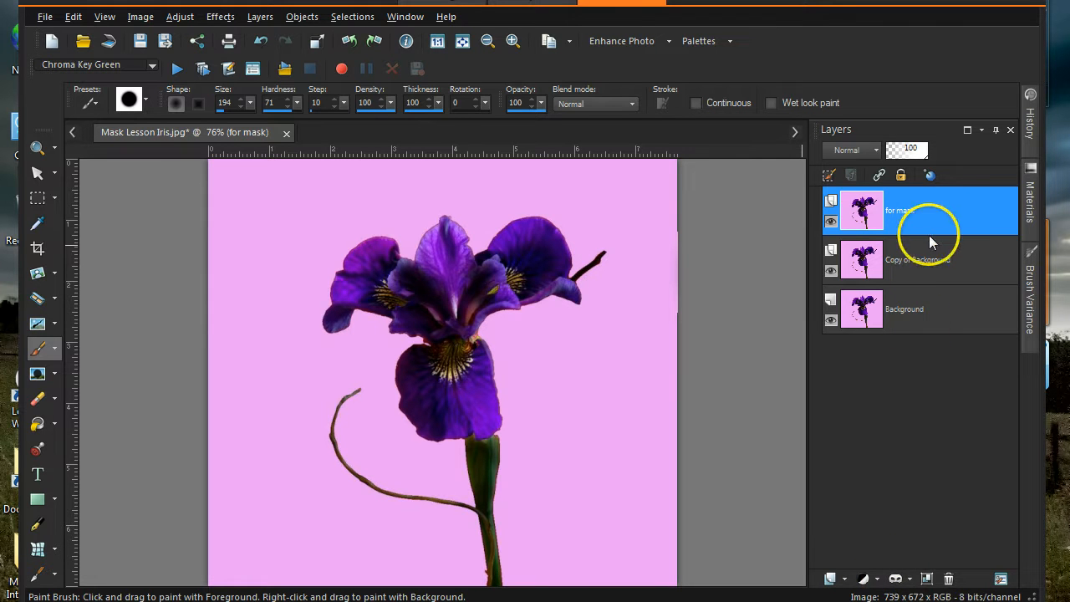
- Create a mask From Image using Source luminance, keeping the name Mask - for mask
left_click(895, 579)
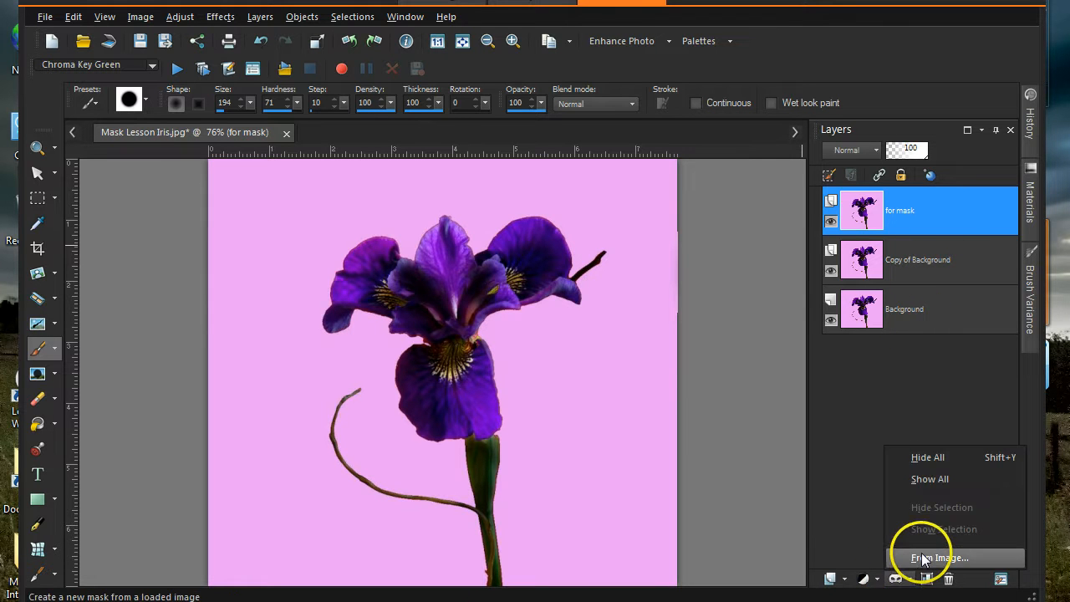
left_click(923, 558)
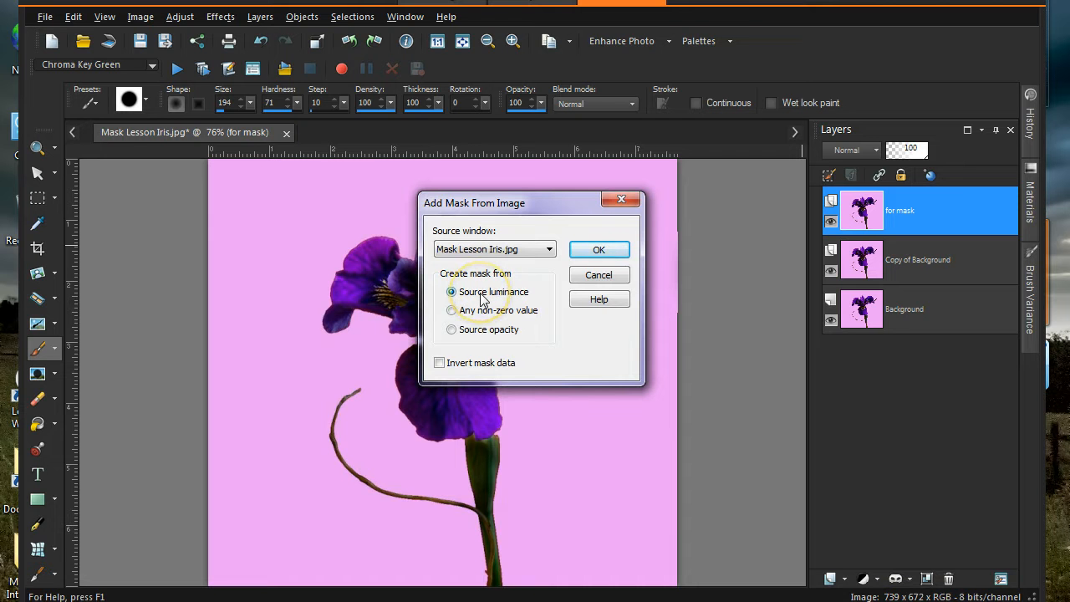
left_click(593, 247)
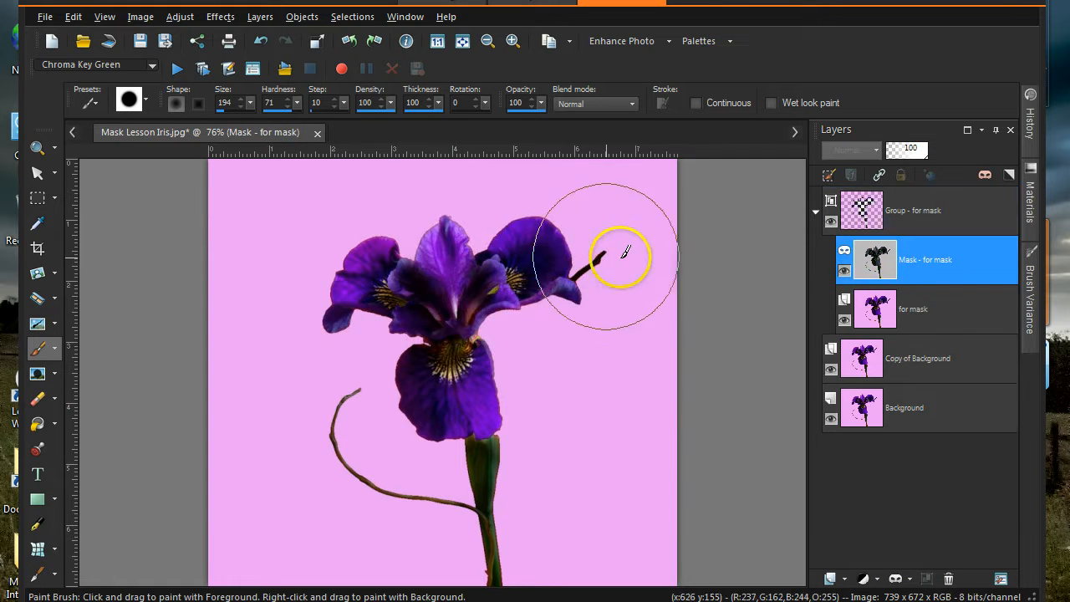
left_click(960, 274)
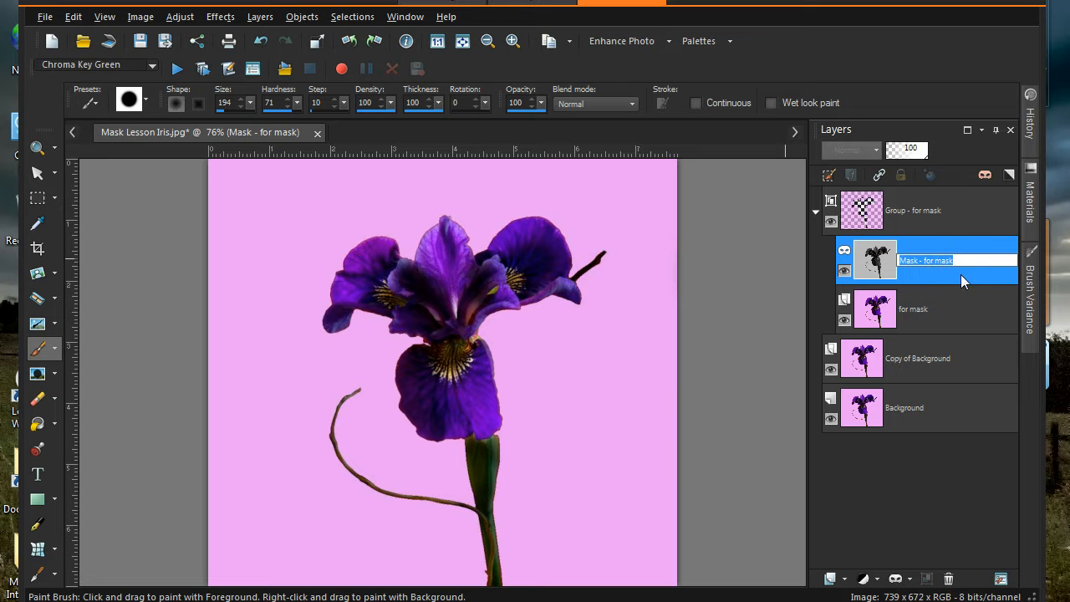
left_click(869, 277)
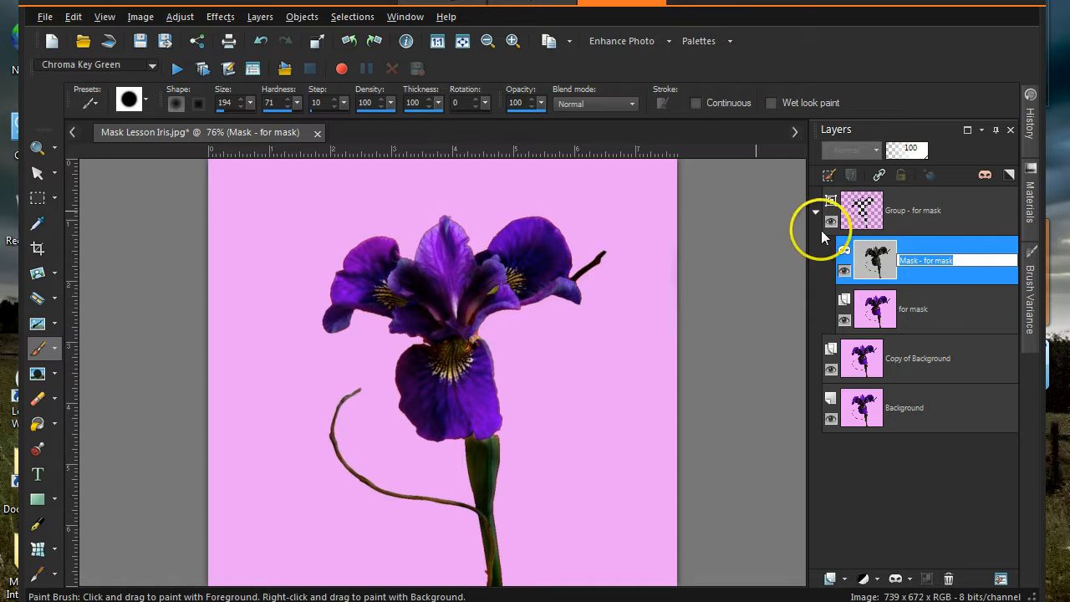
left_click(955, 244)
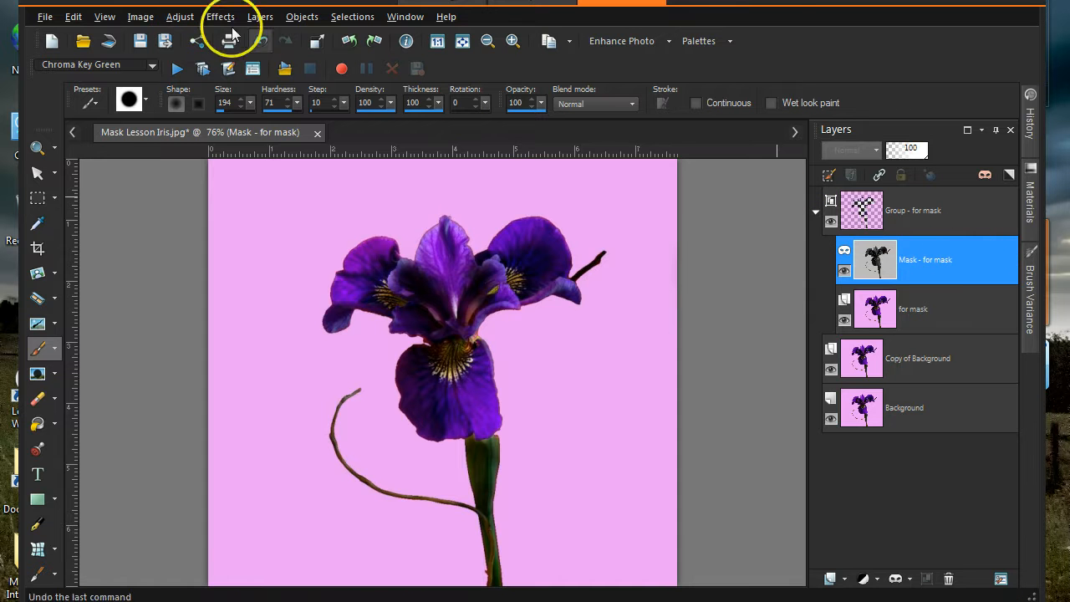
- Reset Levels on the mask and set the handles to 155, 172 and 188
left_click(179, 16)
mouse_move(244, 185)
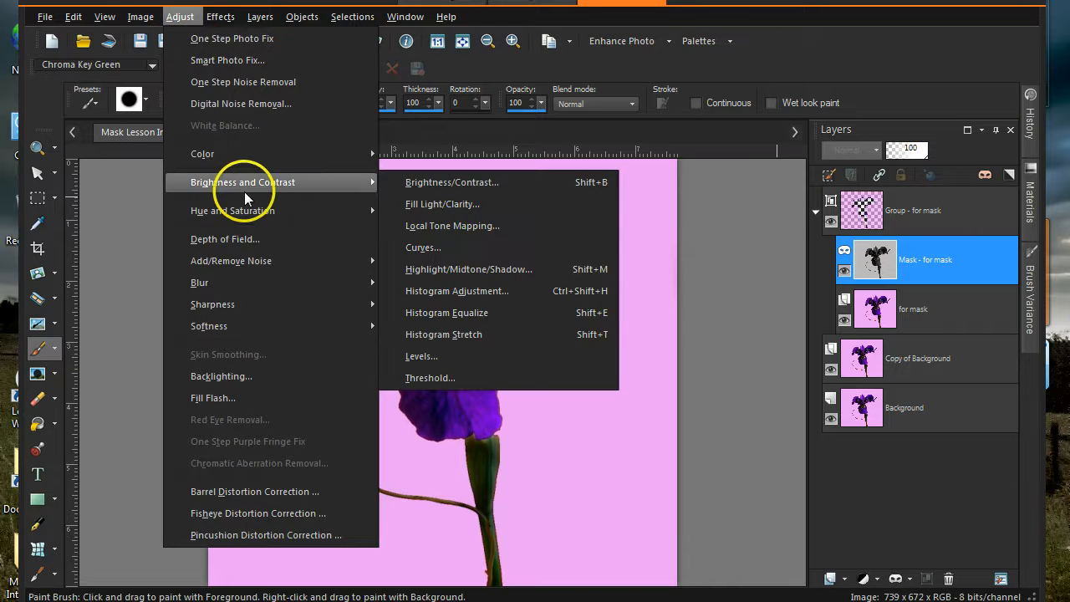
left_click(467, 355)
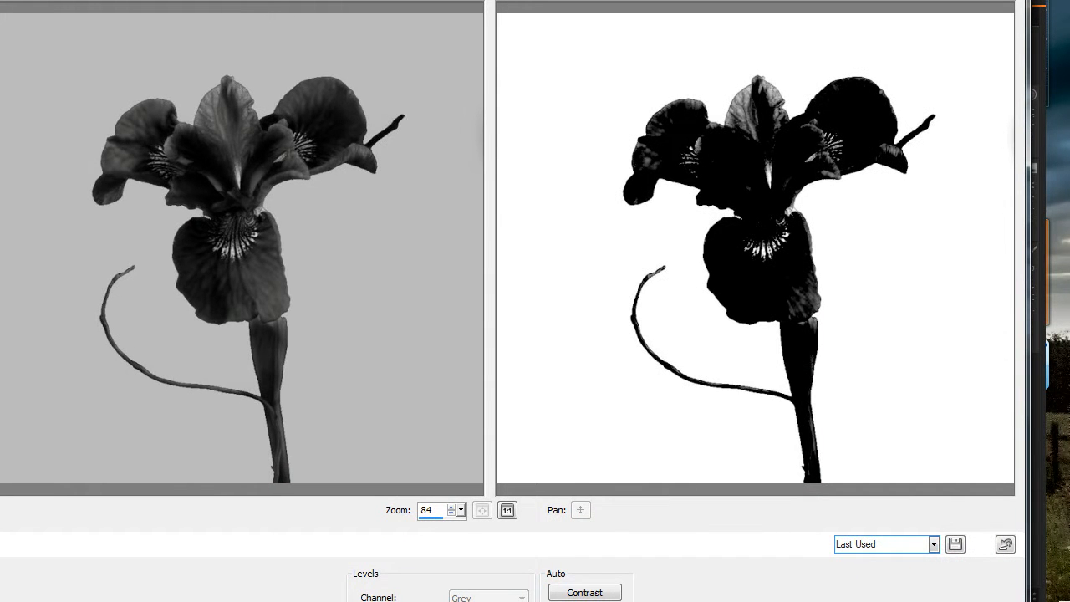
left_click_drag(1027, 0, 876, 214)
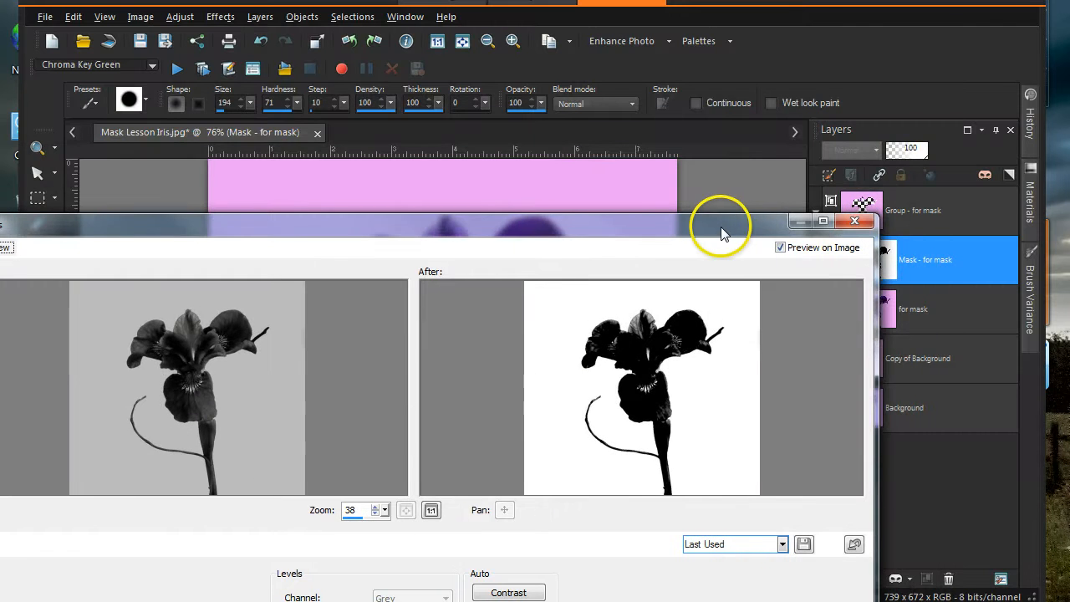
left_click_drag(722, 234, 819, 34)
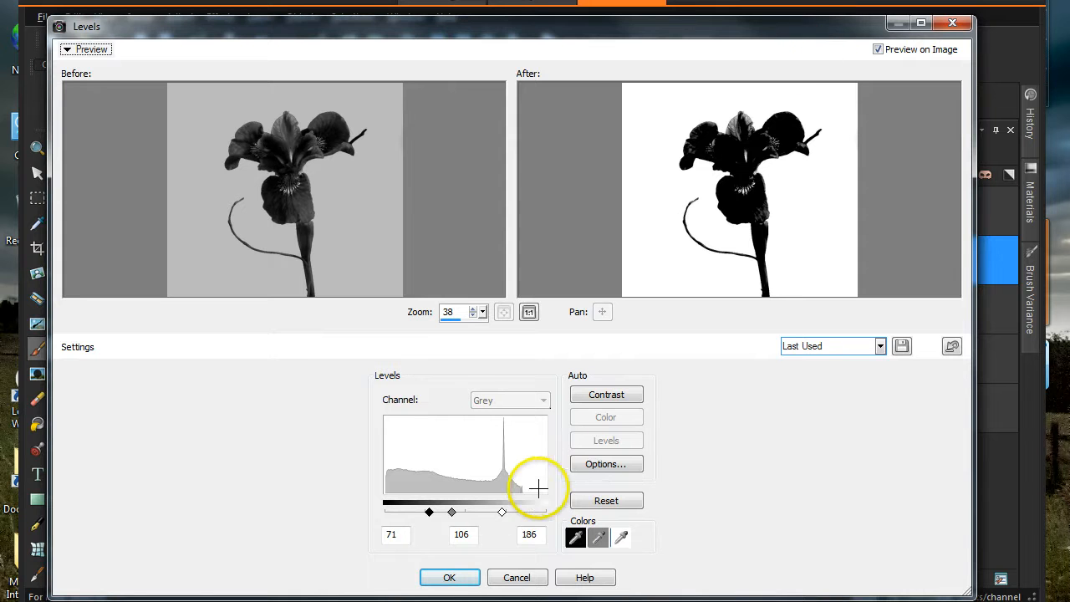
left_click(595, 505)
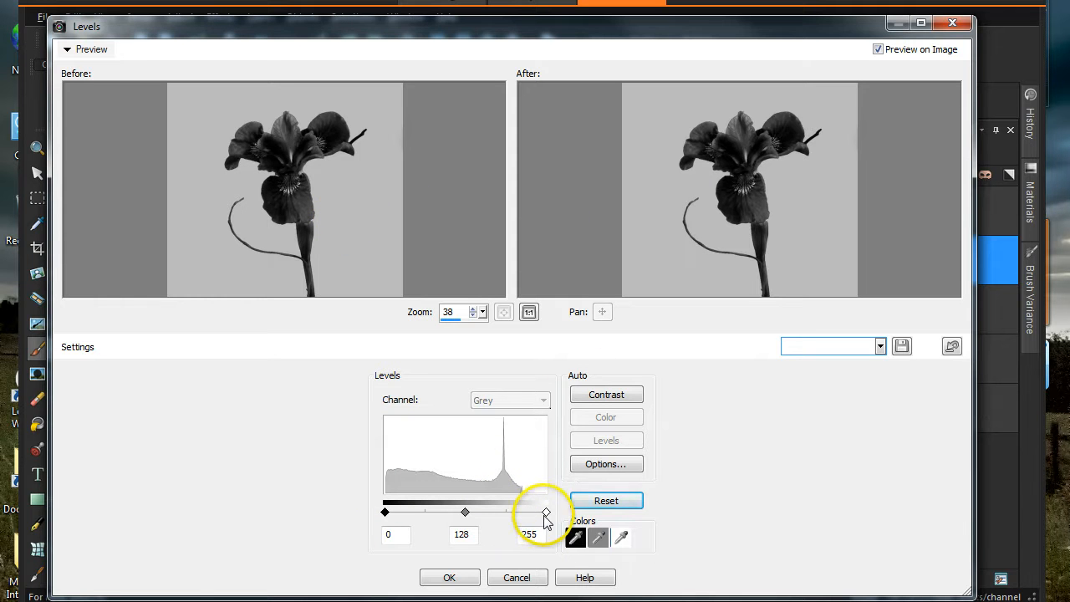
left_click_drag(546, 513, 502, 516)
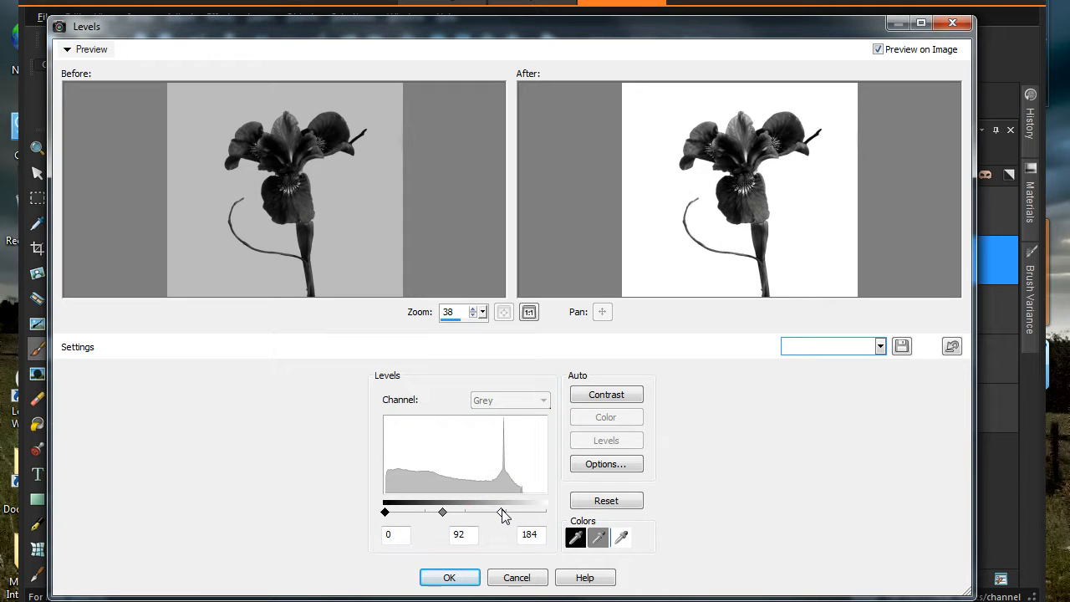
left_click(450, 509)
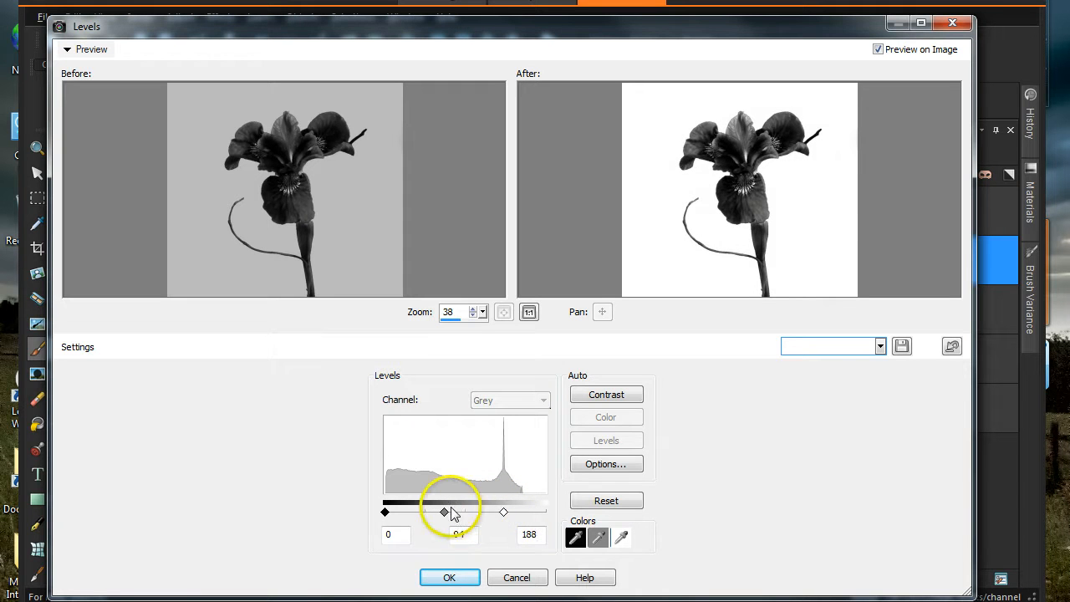
left_click_drag(386, 515, 487, 520)
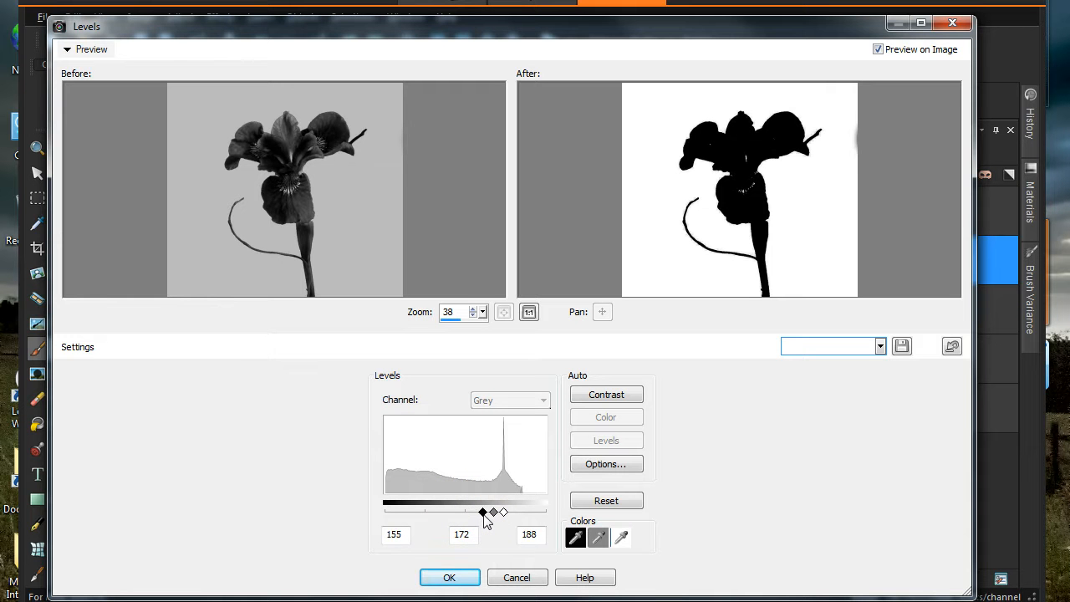
left_click(455, 577)
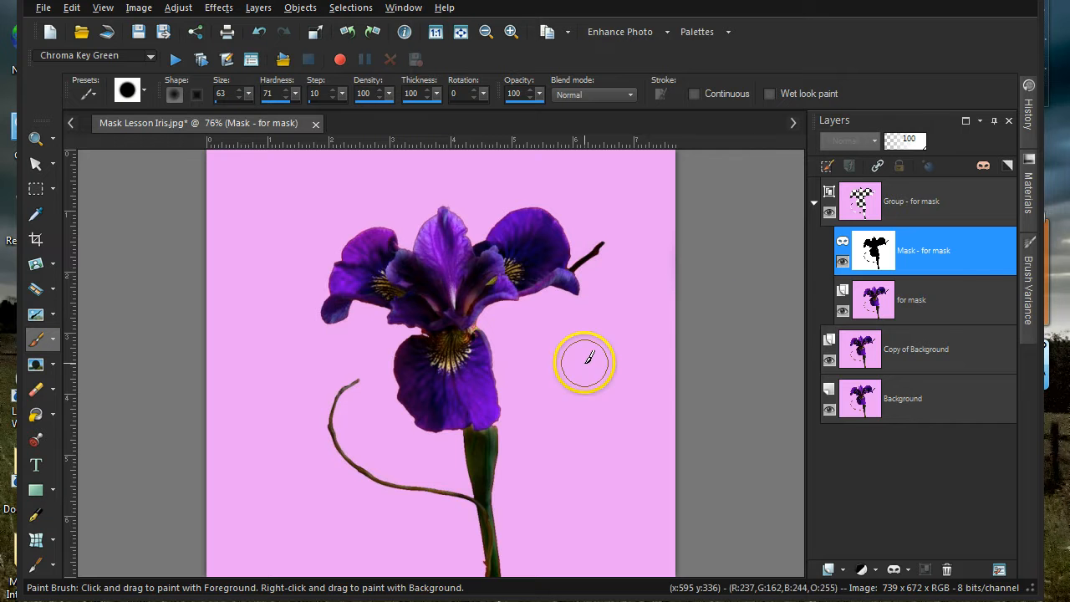
- Add a new Raster 1 layer above for mask inside the group, with black as foreground
mouse_move(965, 304)
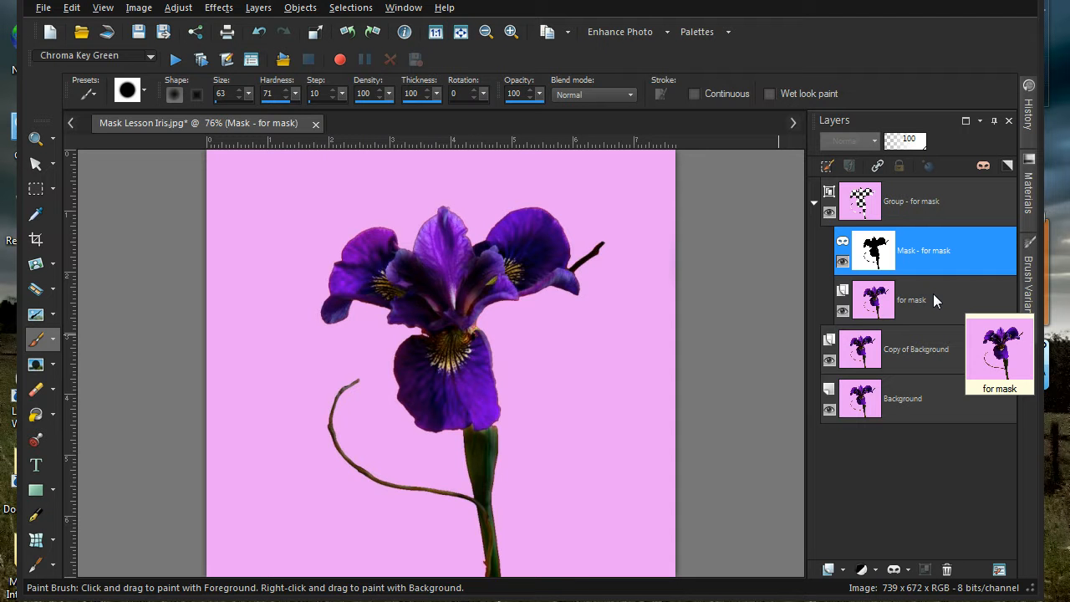
left_click(933, 294)
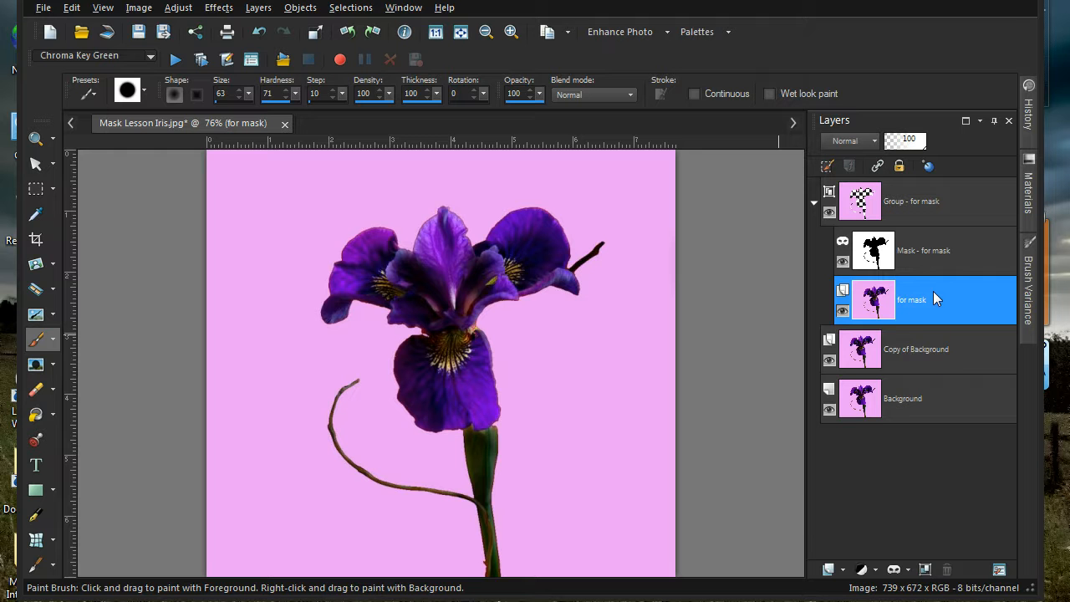
left_click(832, 568)
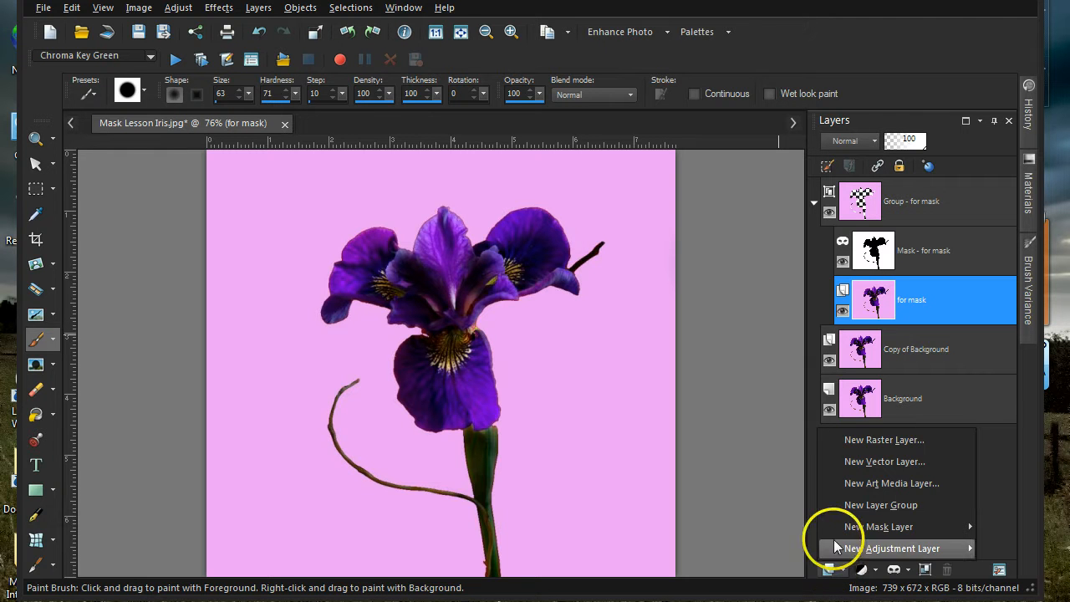
left_click(849, 440)
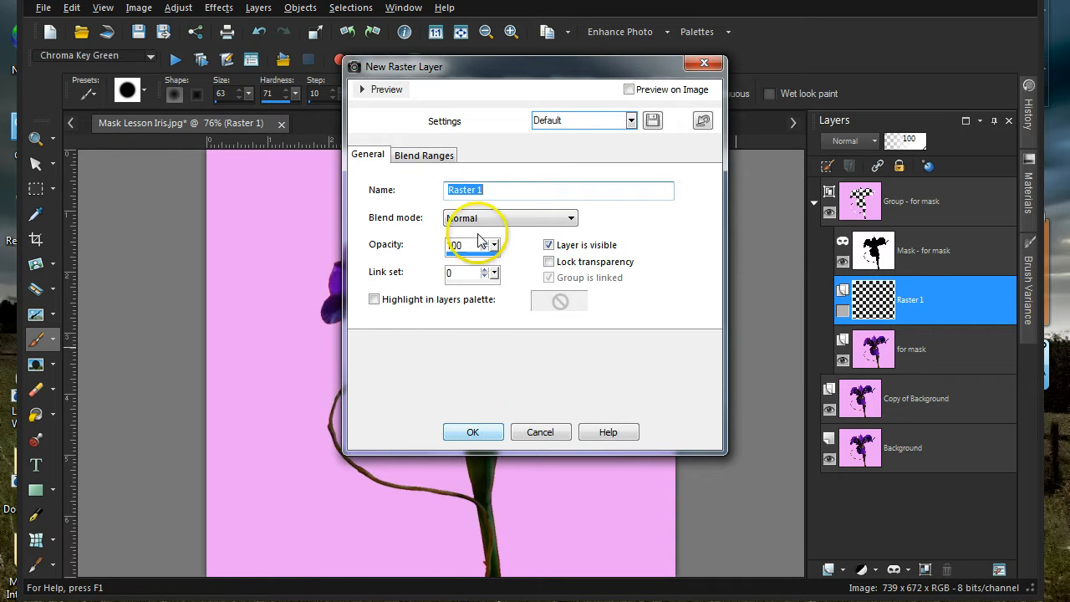
left_click(472, 433)
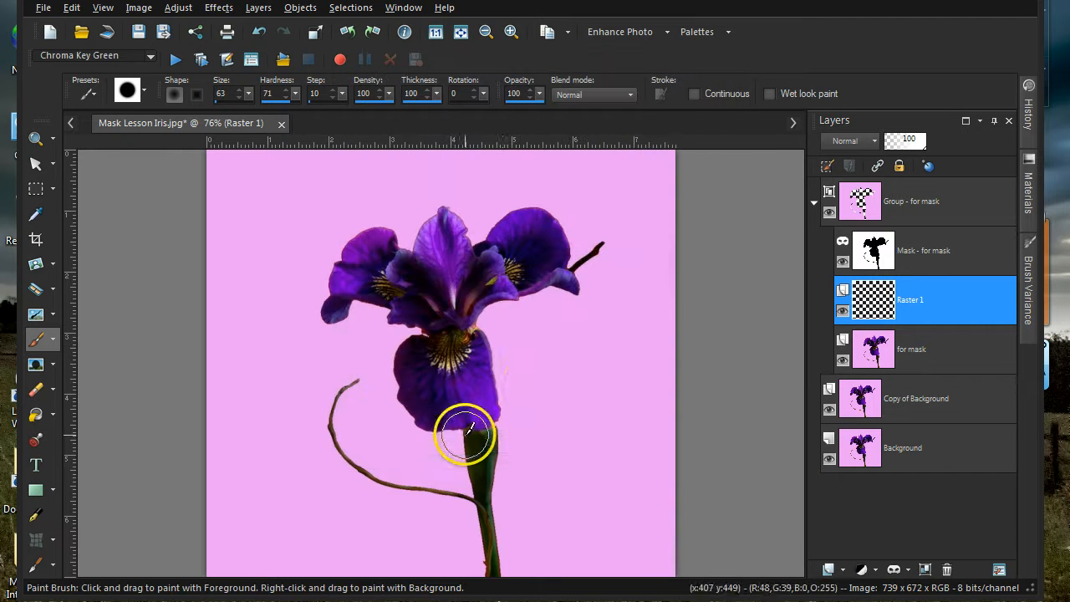
left_click(1039, 194)
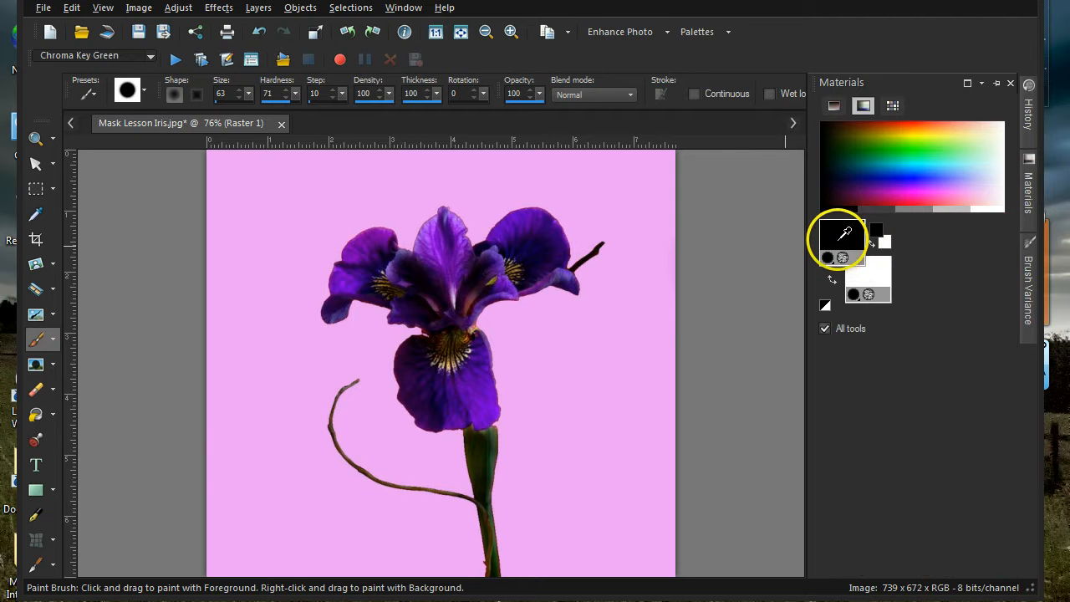
left_click(36, 415)
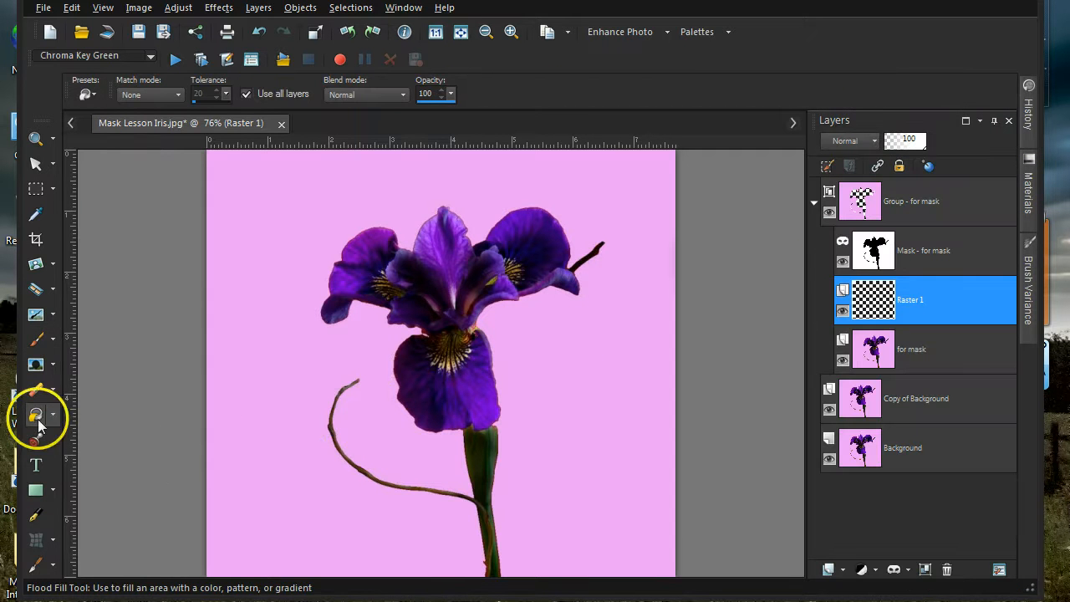
- Flood-fill Raster 1 with black around the iris
left_click(260, 424)
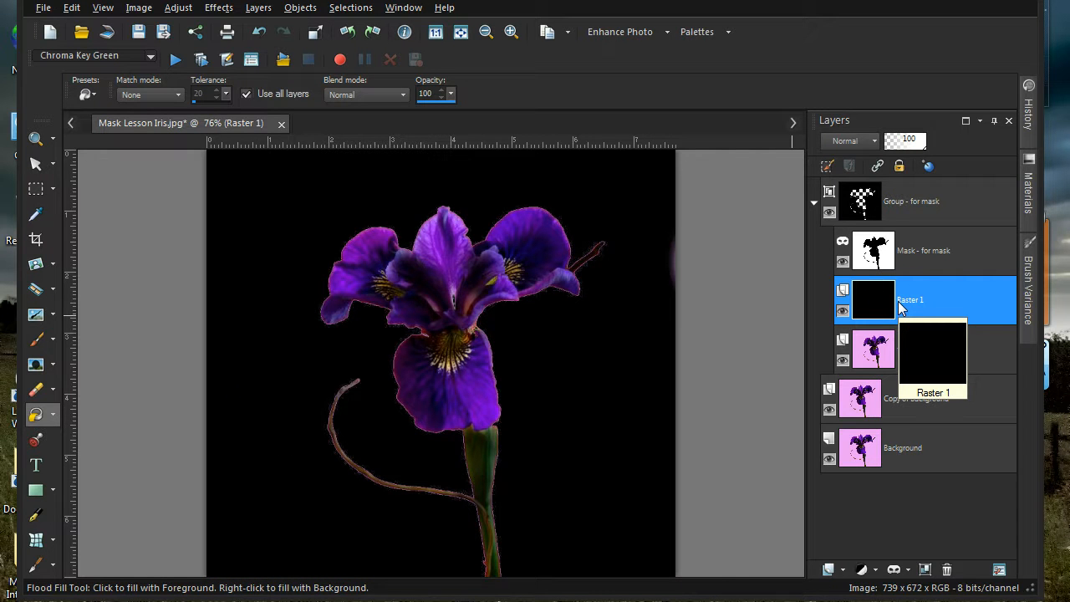
left_click(530, 362)
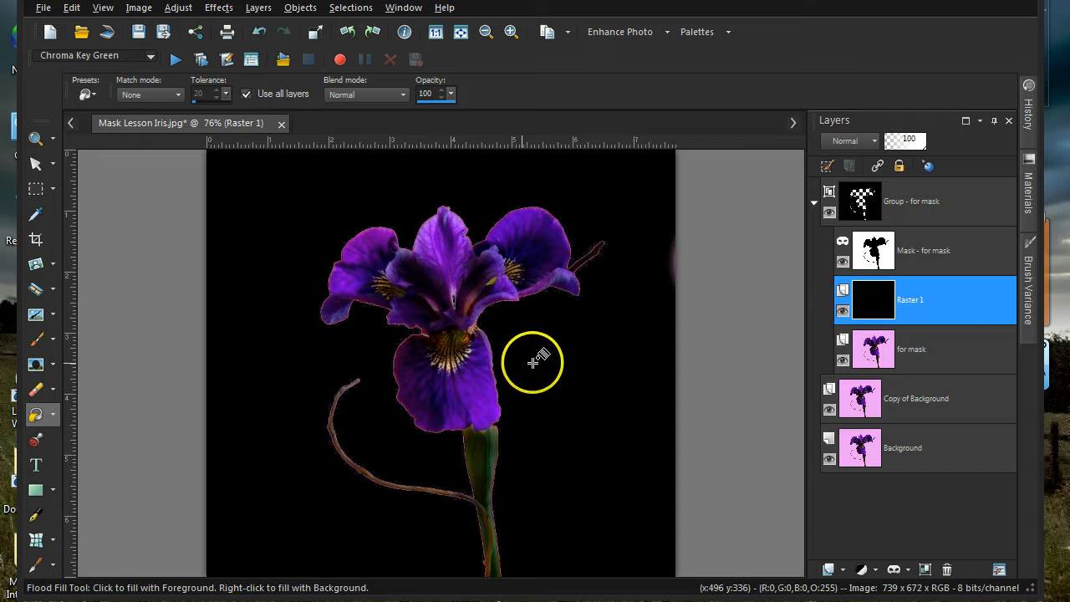
left_click(558, 366)
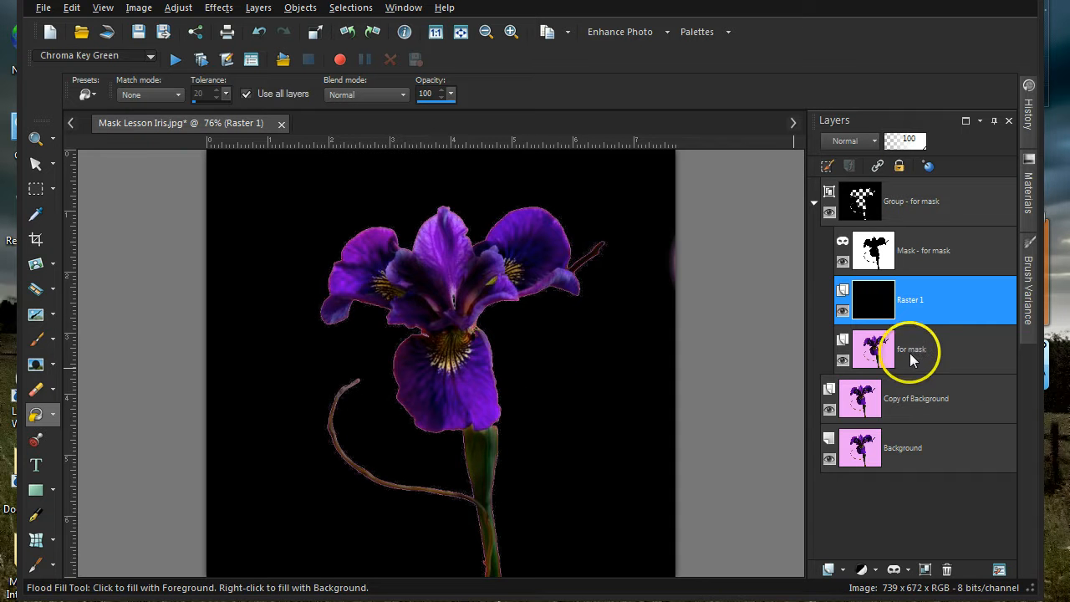
- Drag the for mask layer out of the mask group in the Layers palette
left_click(943, 349)
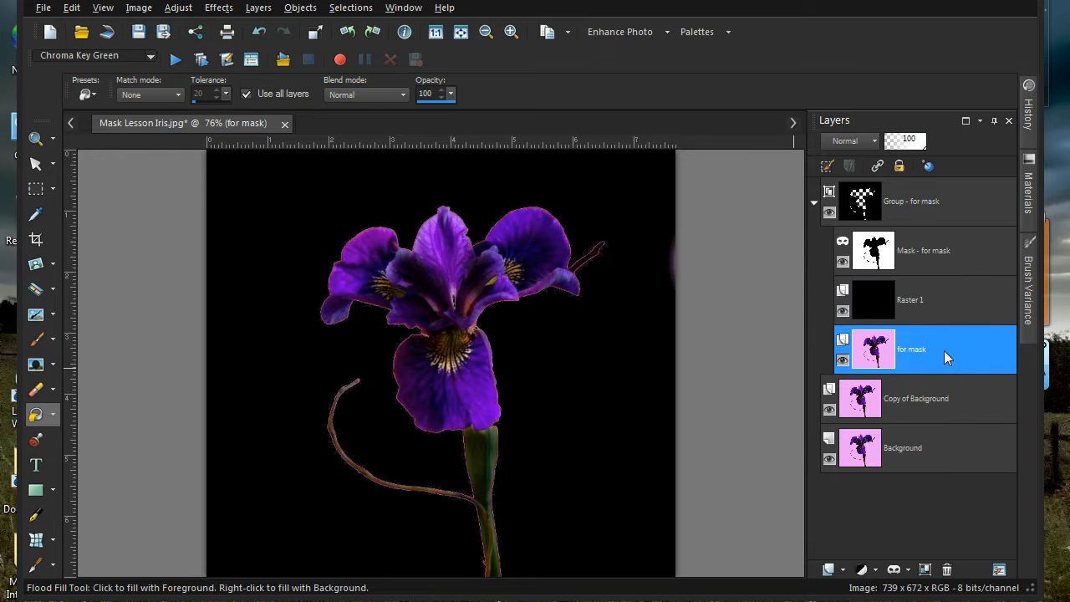
left_click_drag(943, 350, 949, 571)
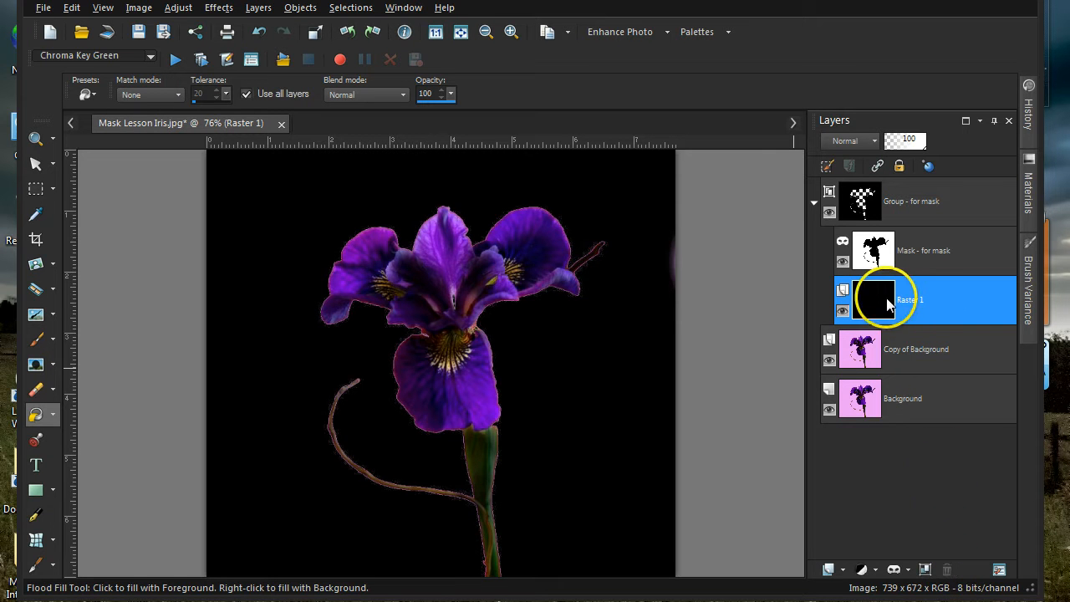
mouse_move(888, 305)
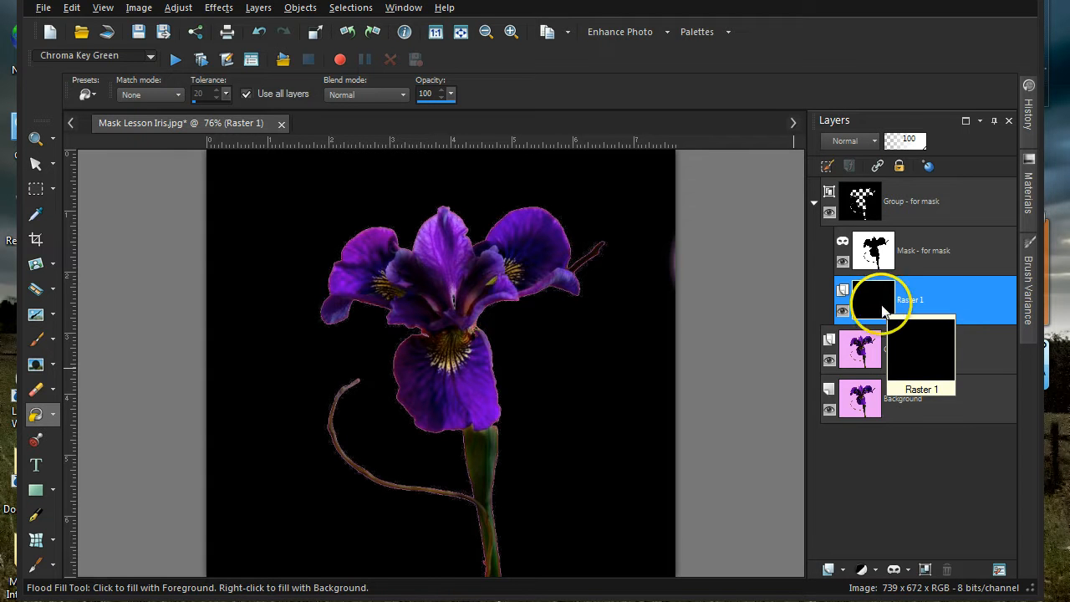
mouse_move(871, 359)
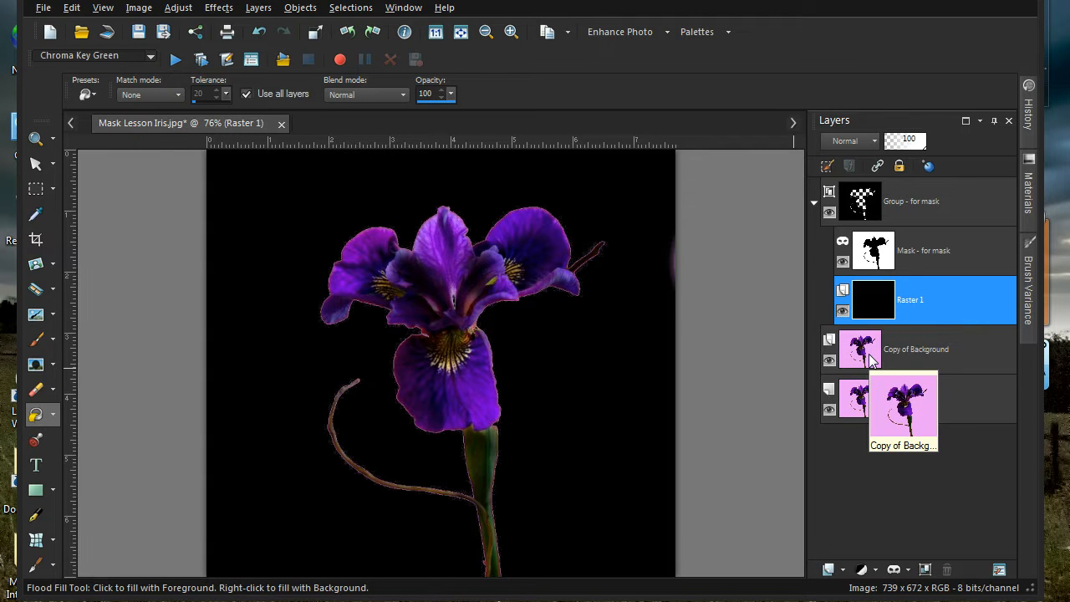
mouse_move(874, 264)
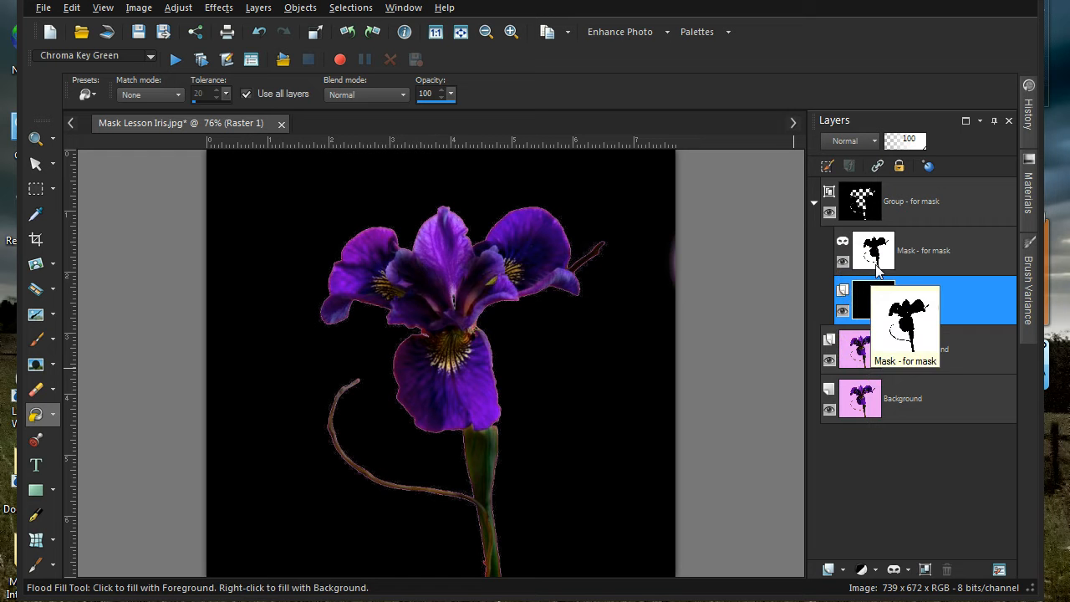
mouse_move(884, 215)
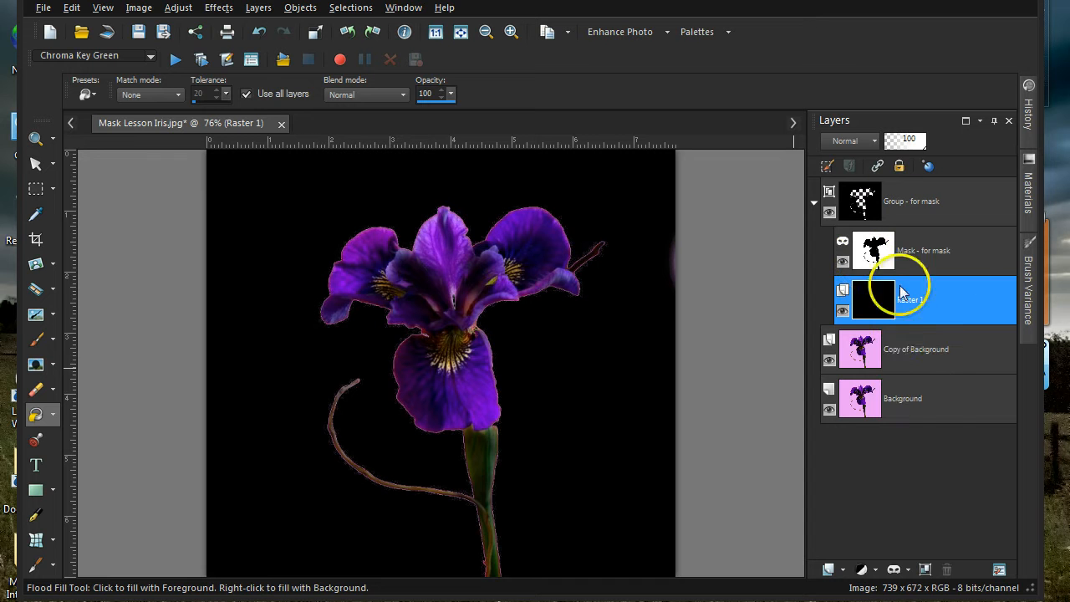
mouse_move(893, 343)
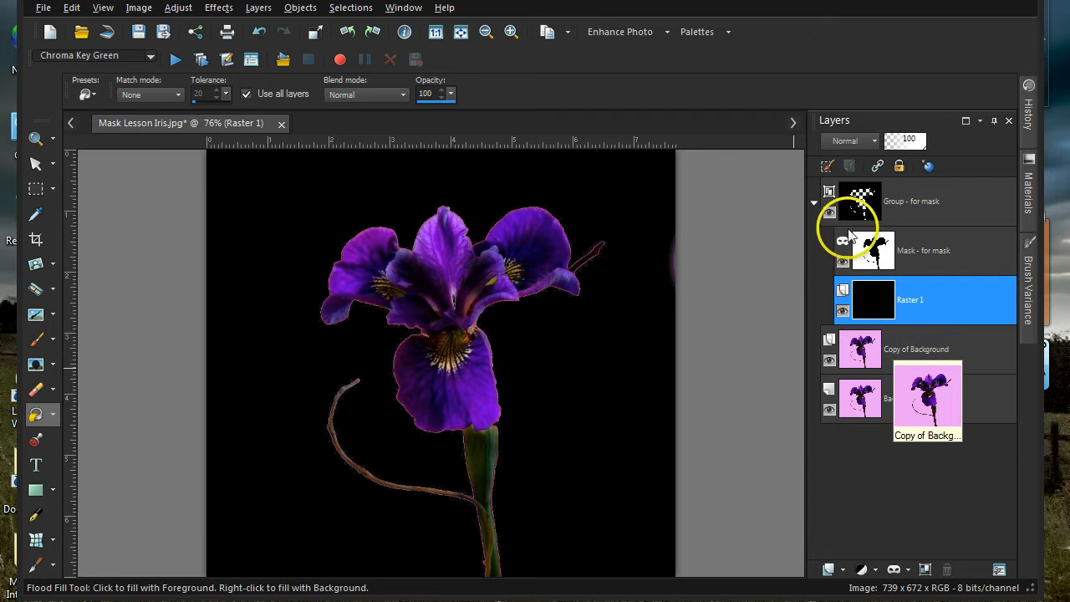
mouse_move(861, 199)
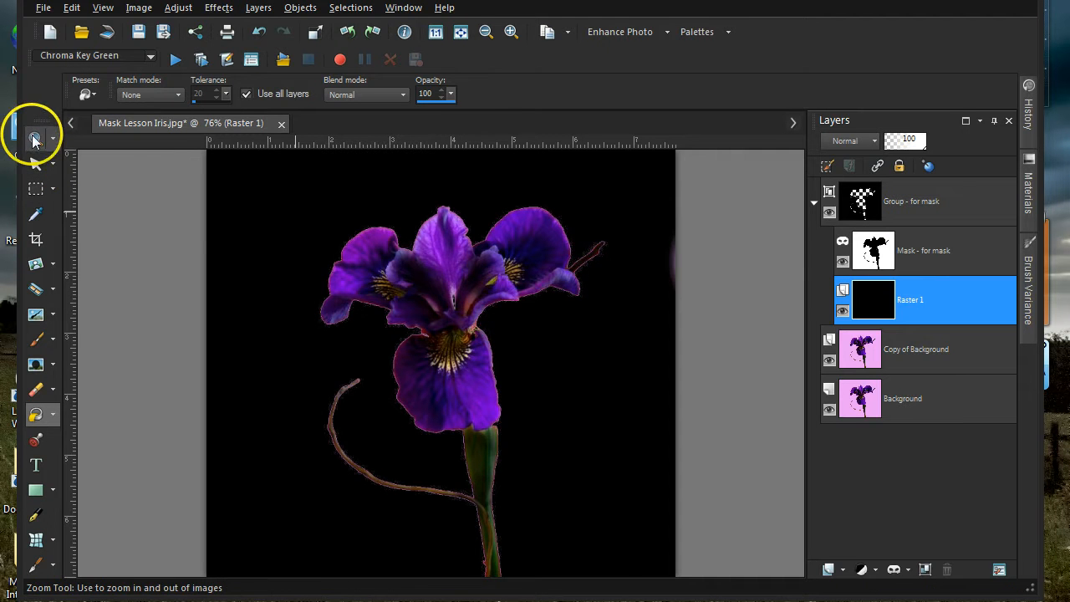
- Zoom in on the iris, then select the Mask - for mask layer and the Paint Brush
left_click(35, 138)
left_click(462, 294)
left_click(460, 291)
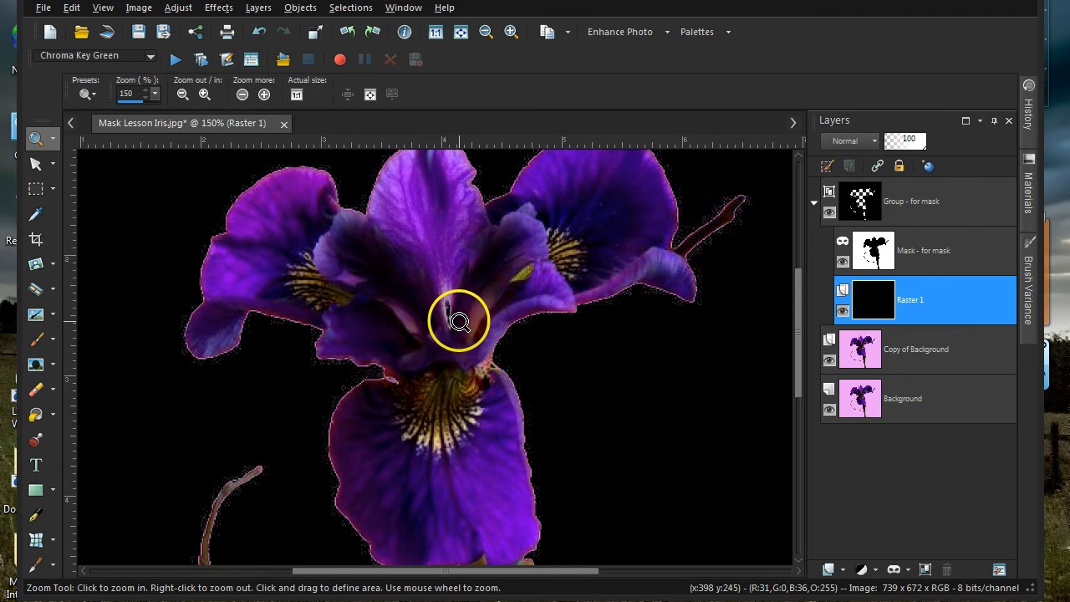
left_click(940, 253)
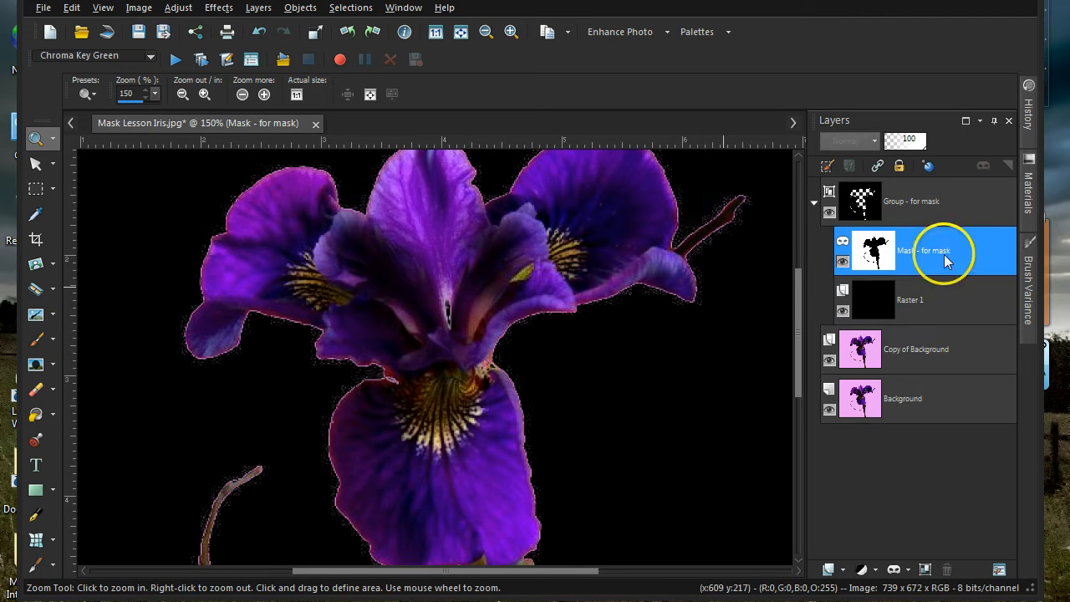
left_click(38, 339)
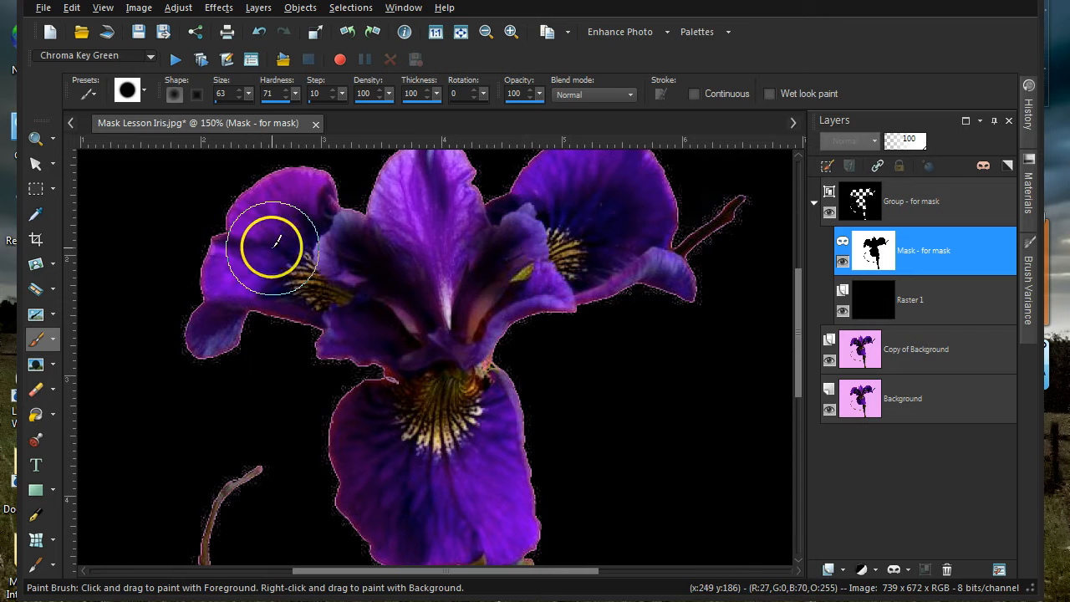
scroll(651, 286, "down", 4)
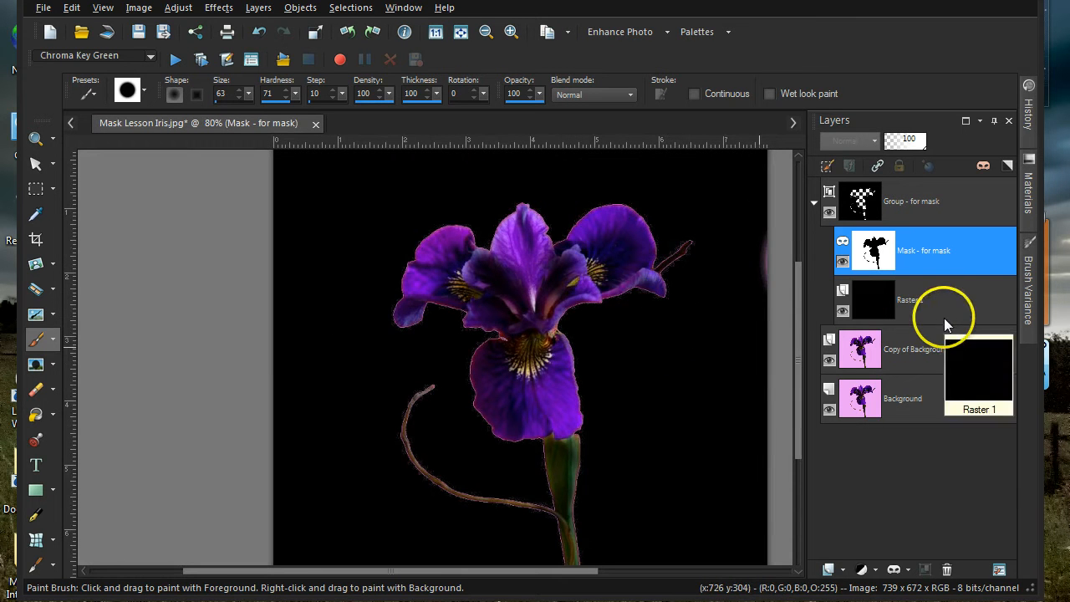
- Set the foreground colour to pale pink and flood-fill Raster 1 with it
left_click(943, 316)
left_click(1032, 224)
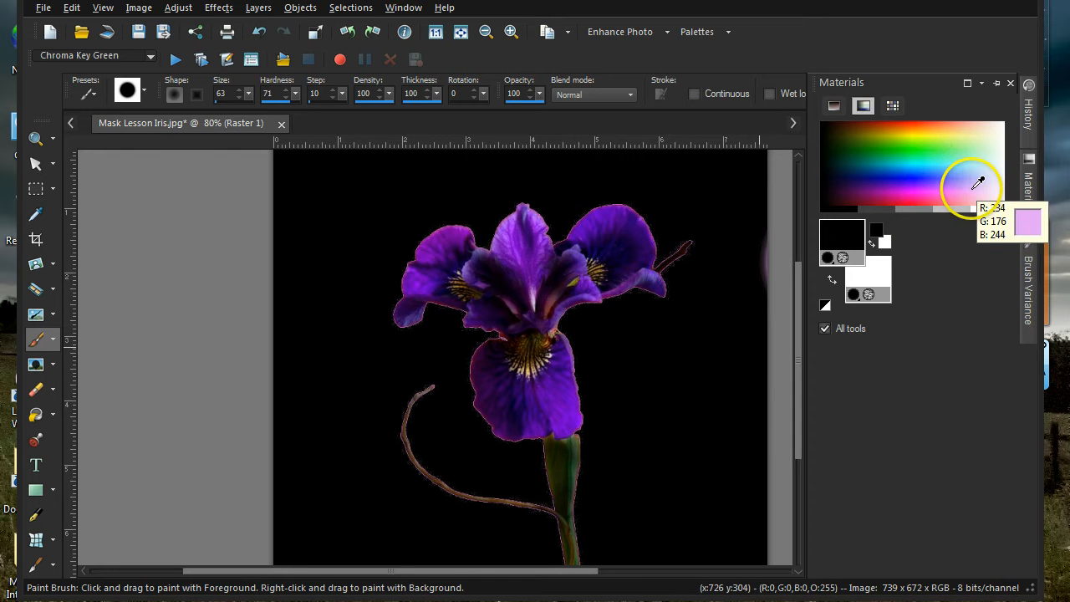
left_click(968, 192)
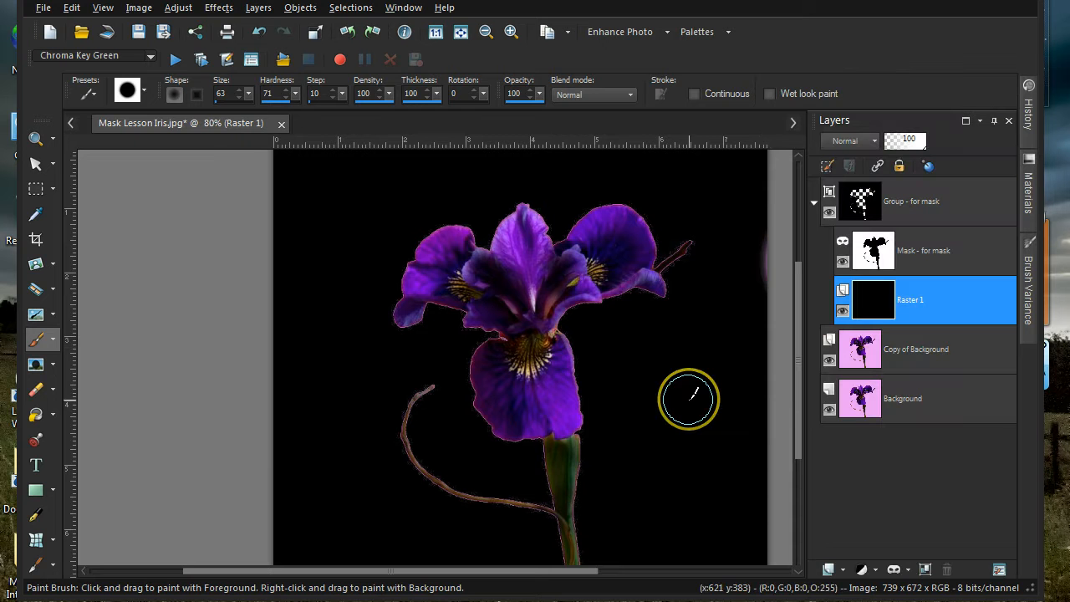
left_click(35, 414)
left_click(320, 394)
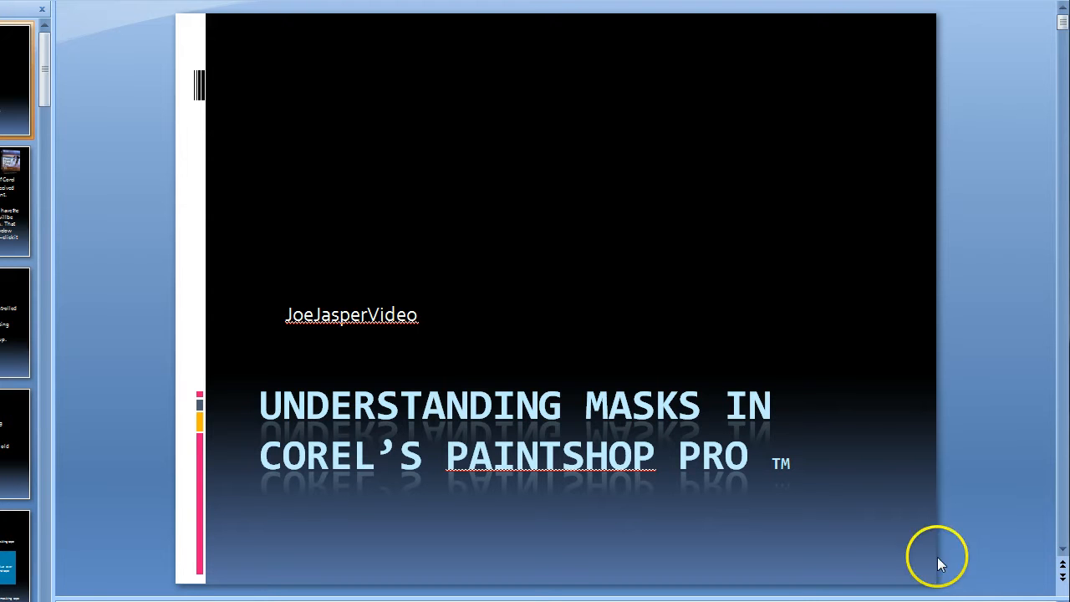
- Scroll from the title slide down to slide 5, the MASK masking-tape diagram
scroll(866, 504, "down", 1)
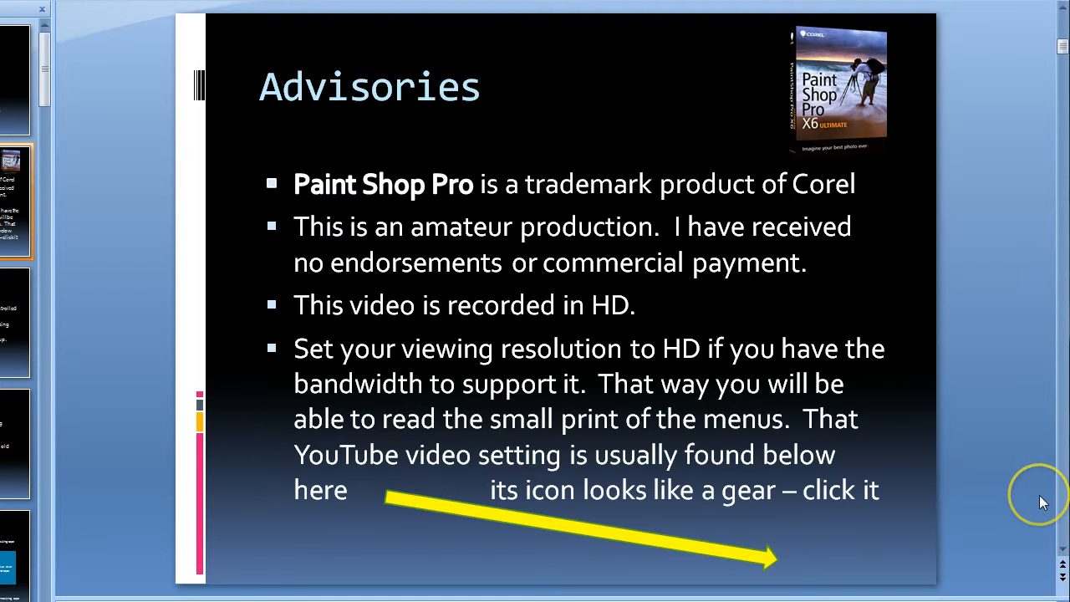
scroll(1040, 502, "down", 1)
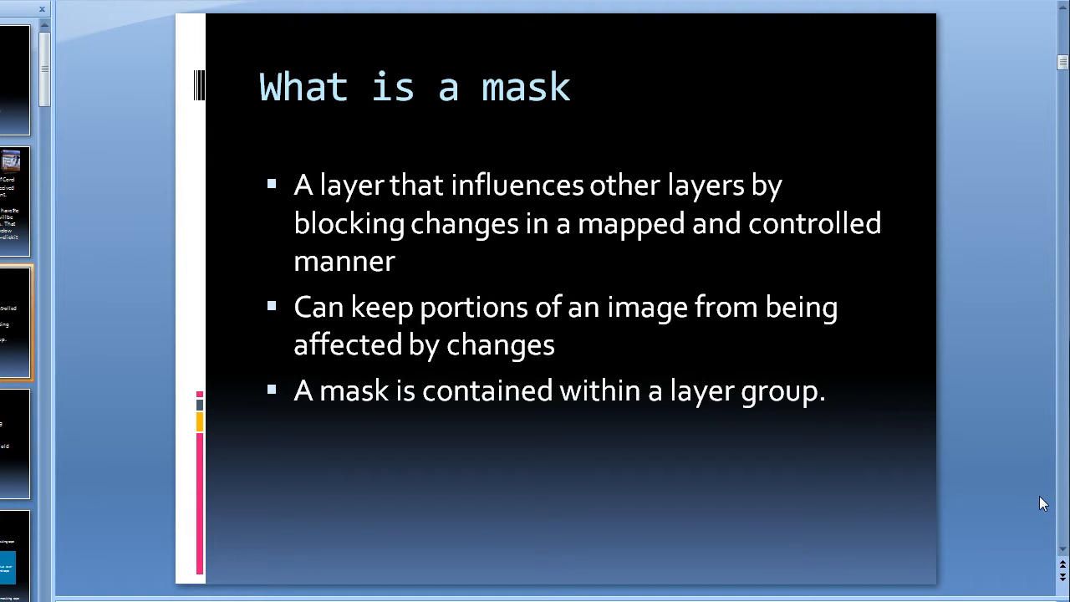
scroll(1040, 501, "down", 1)
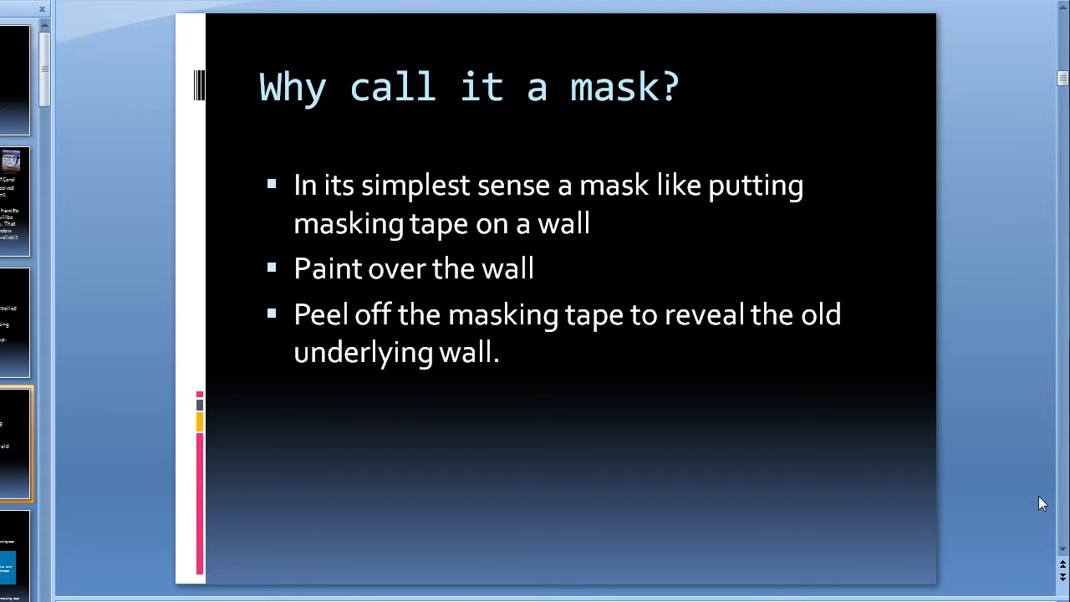
scroll(1040, 501, "down", 1)
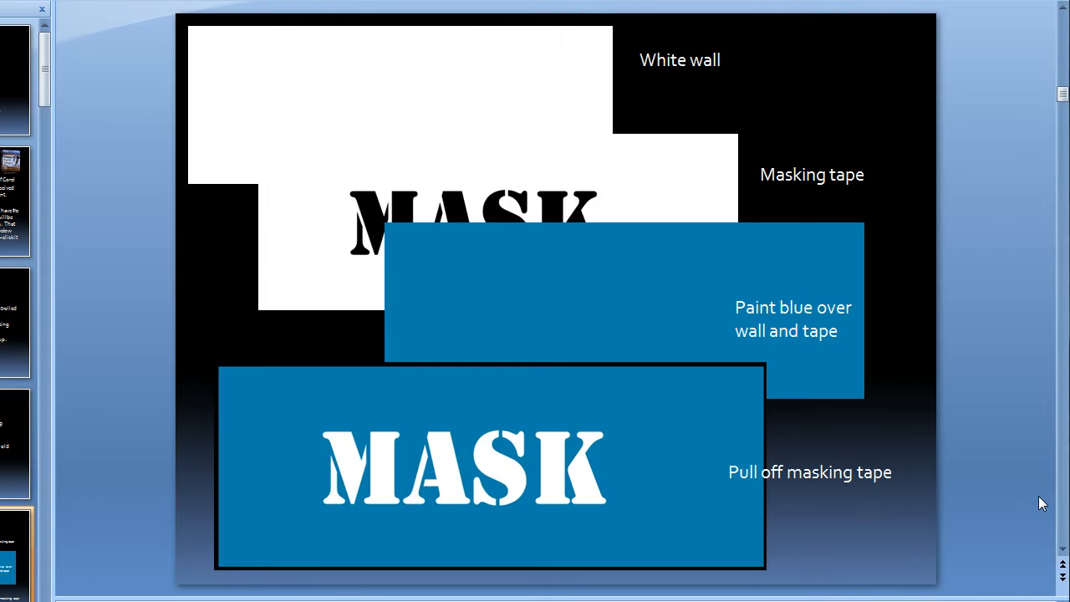